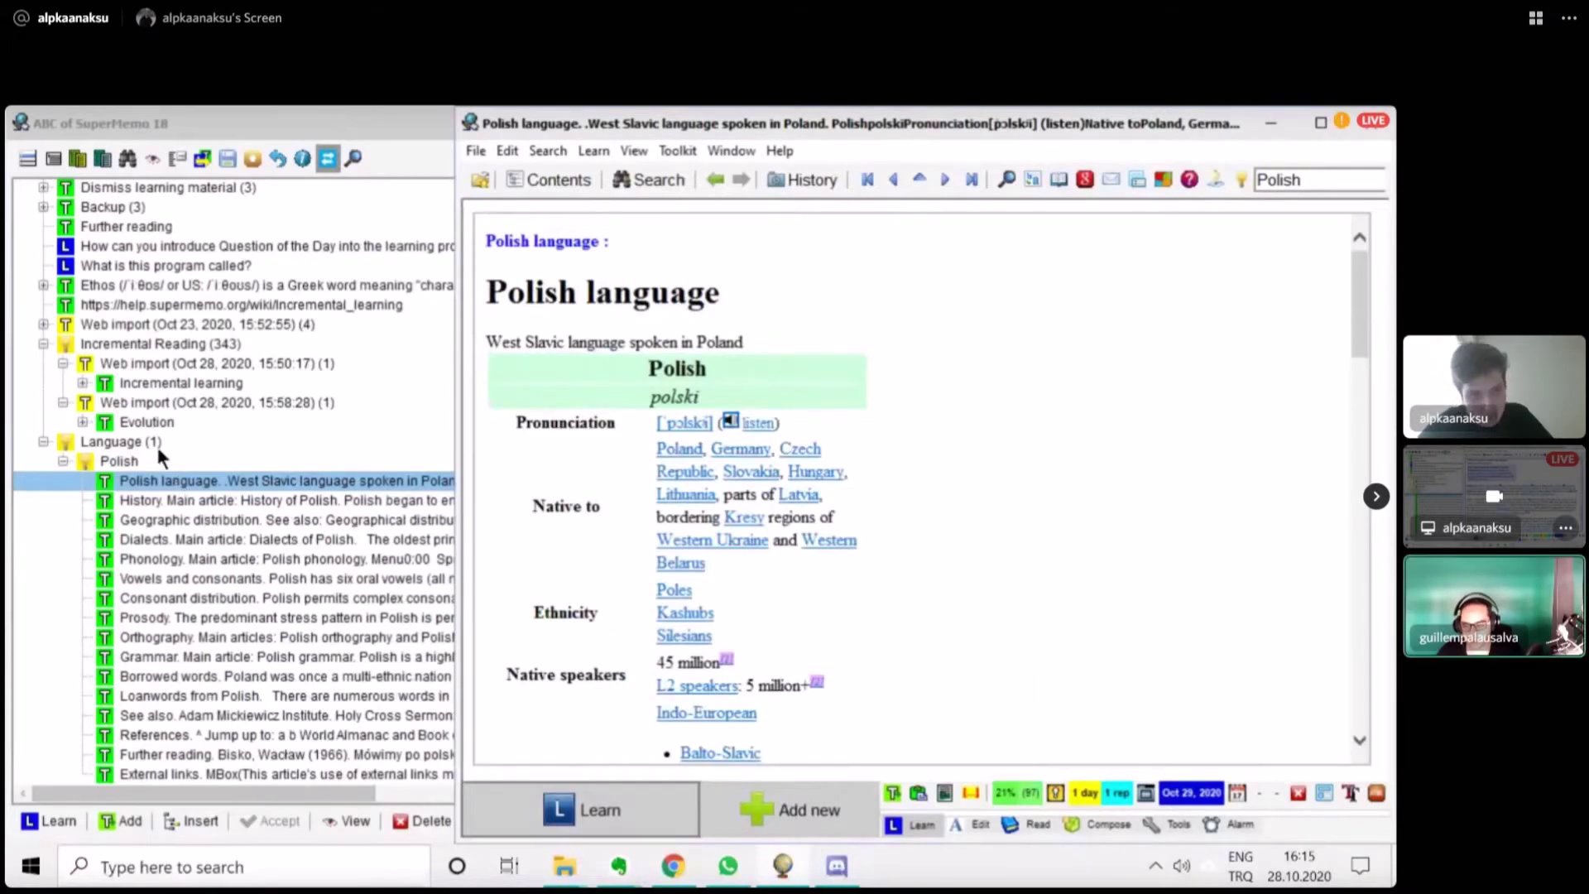
- Extract the paragraph beginning "Historically, Polish was a lingua franca" from the introduction of the Polish language article
scroll(725, 559, "down", 15)
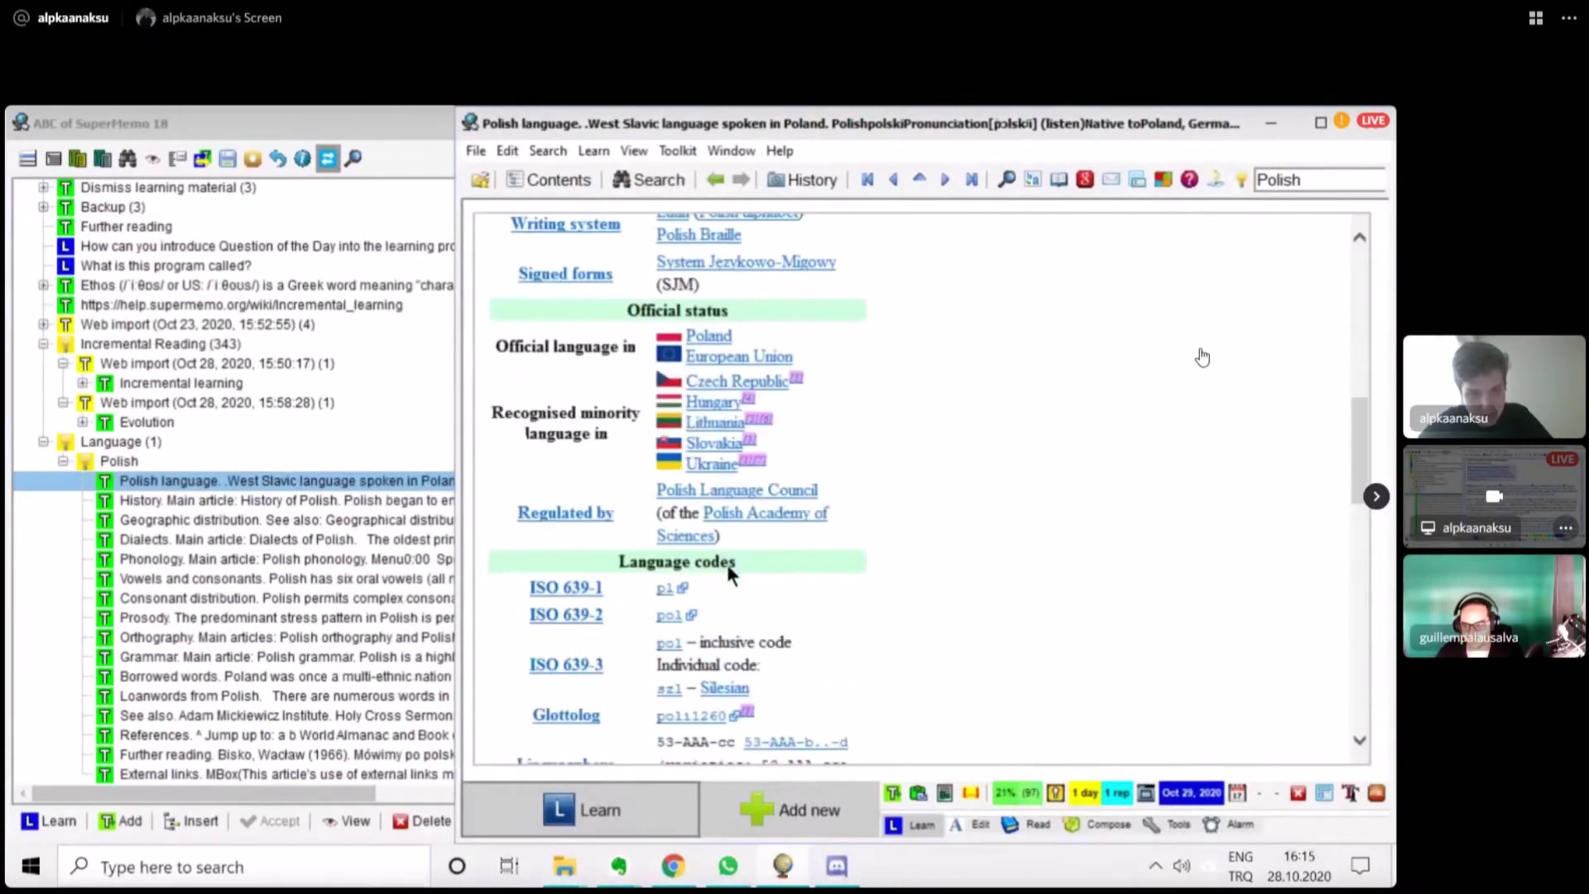
scroll(728, 565, "down", 5)
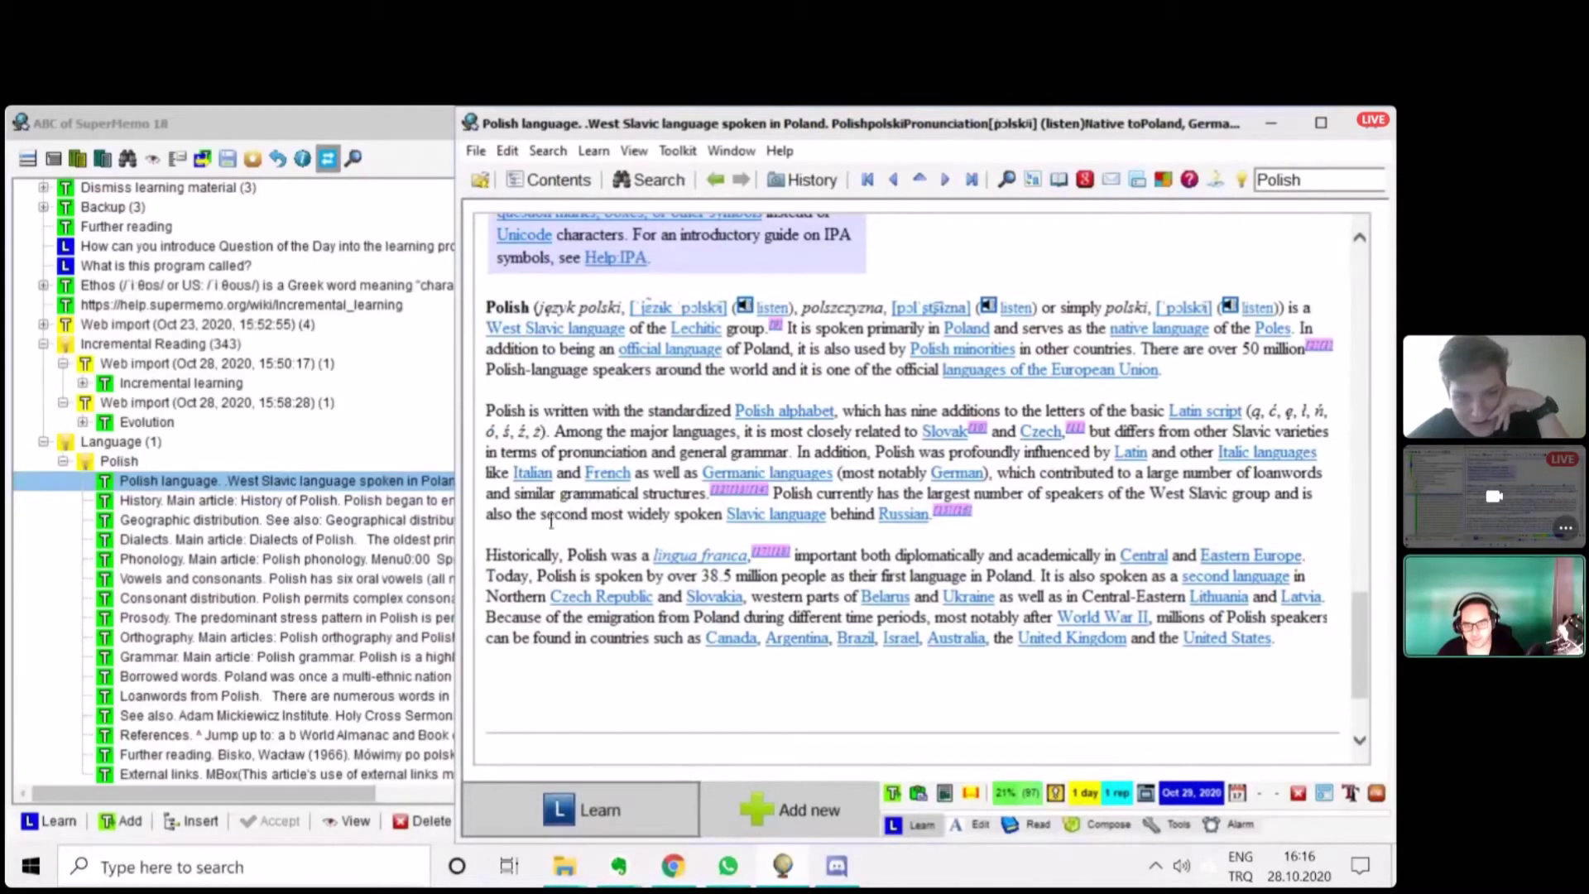
left_click_drag(489, 557, 1291, 637)
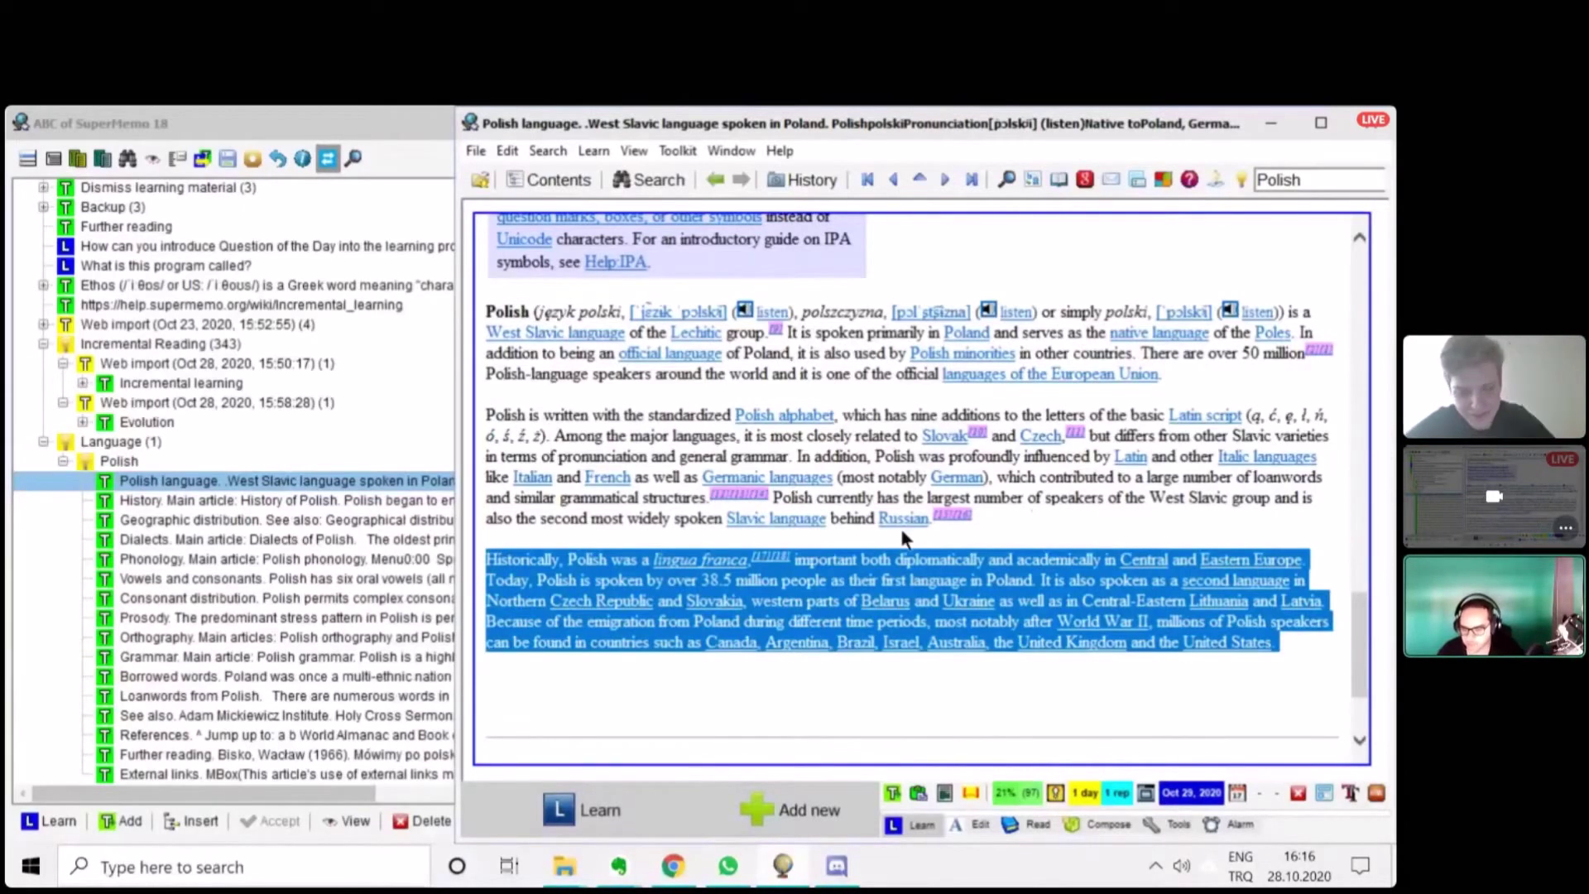
key("alt")
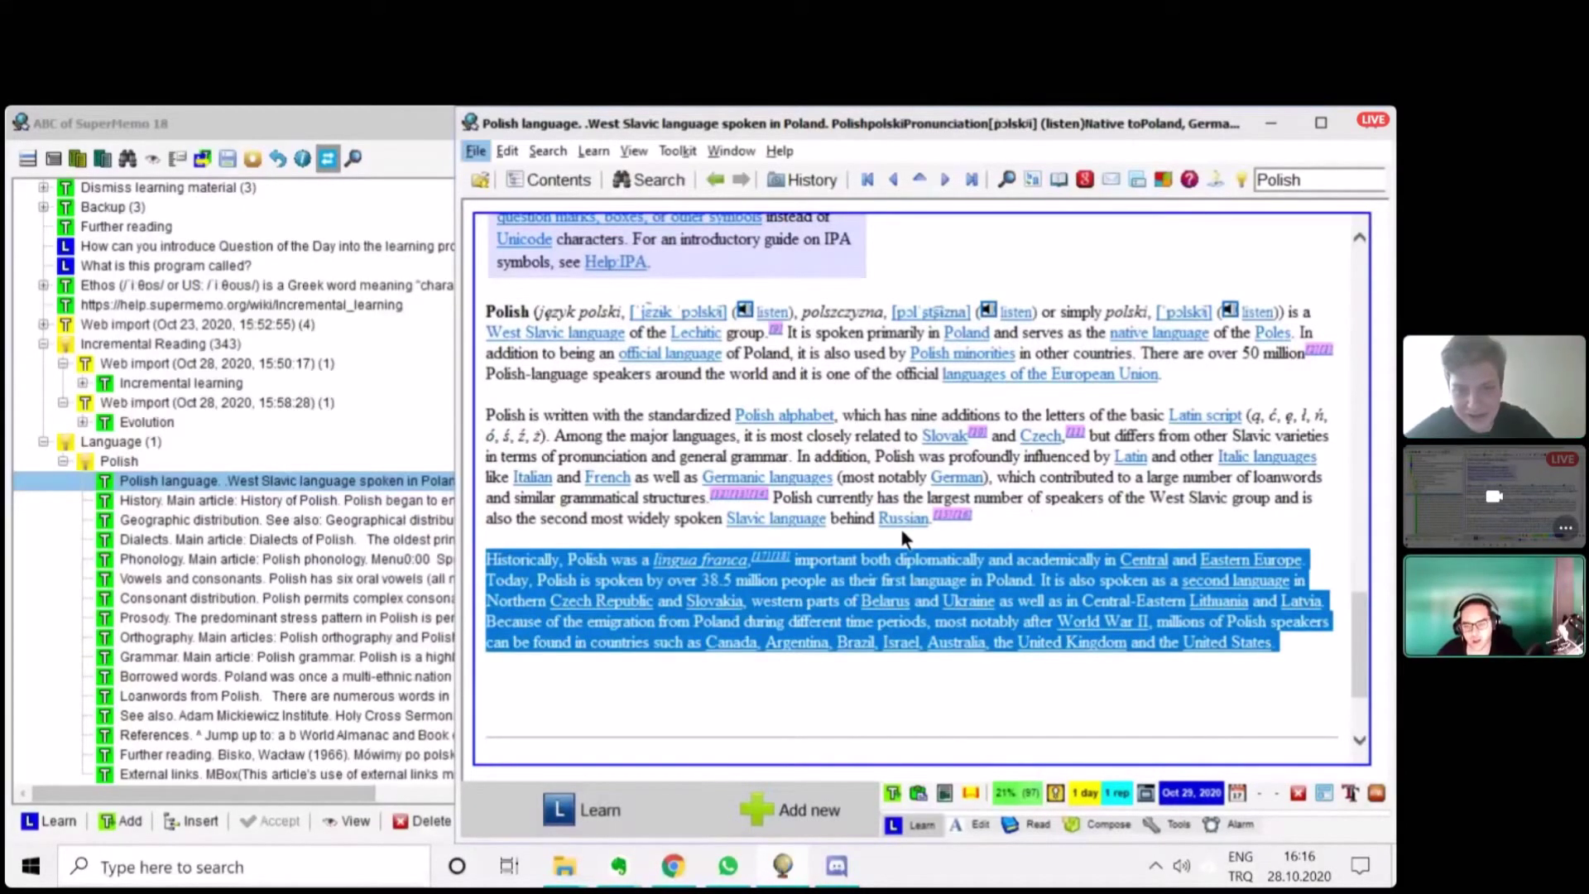
key("alt")
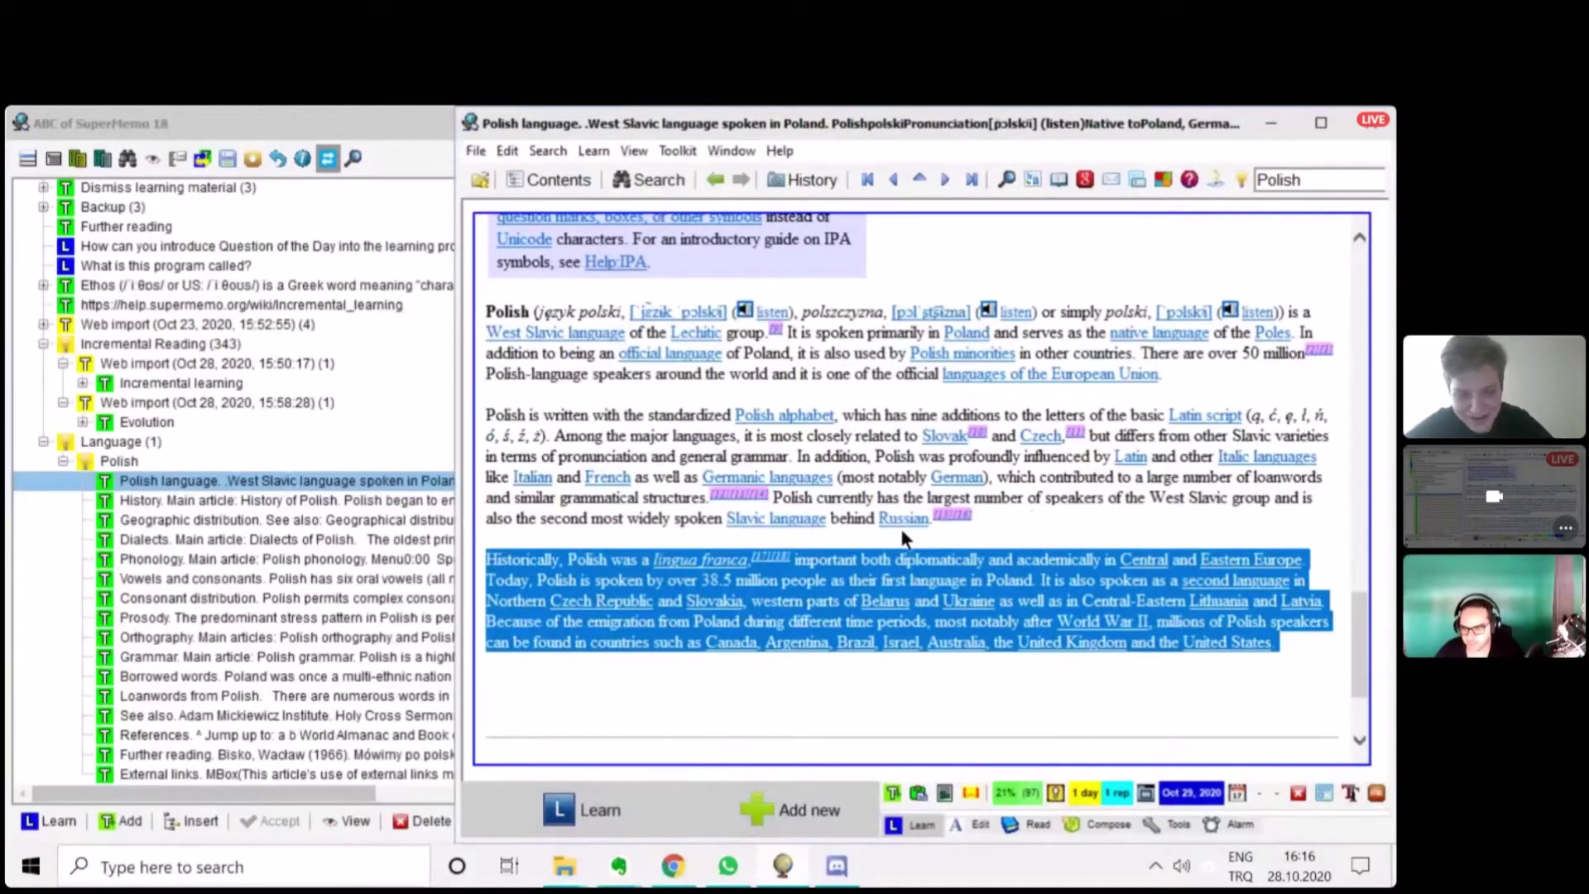
key("alt+x")
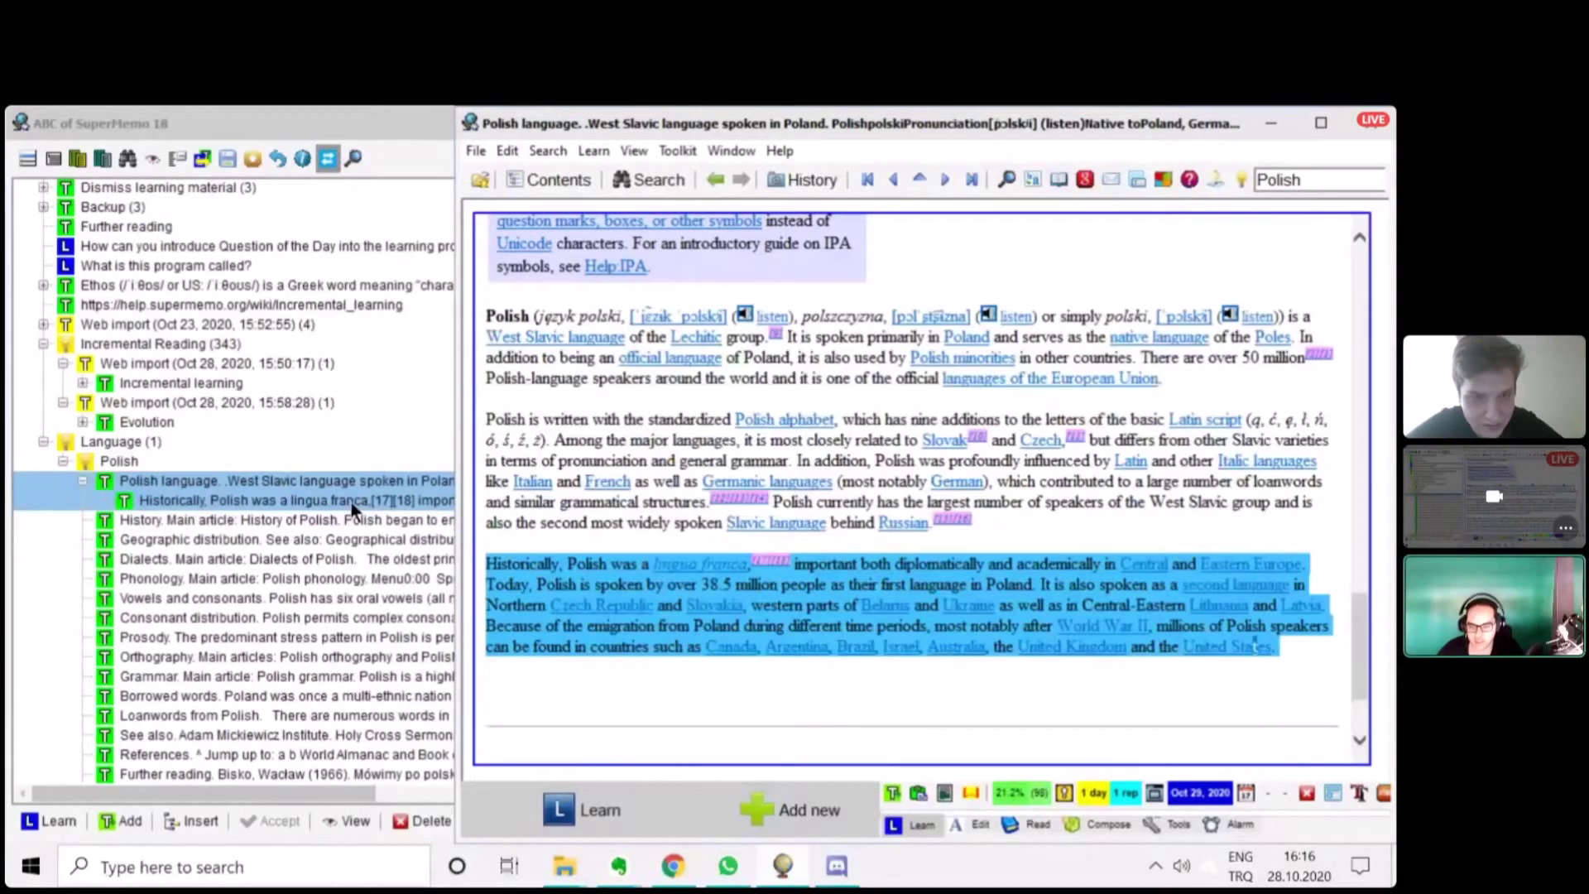
- Compare the extracted "Historically, Polish was a lingua franca" paragraph with its highlighted passage in the parent article
left_click(335, 503)
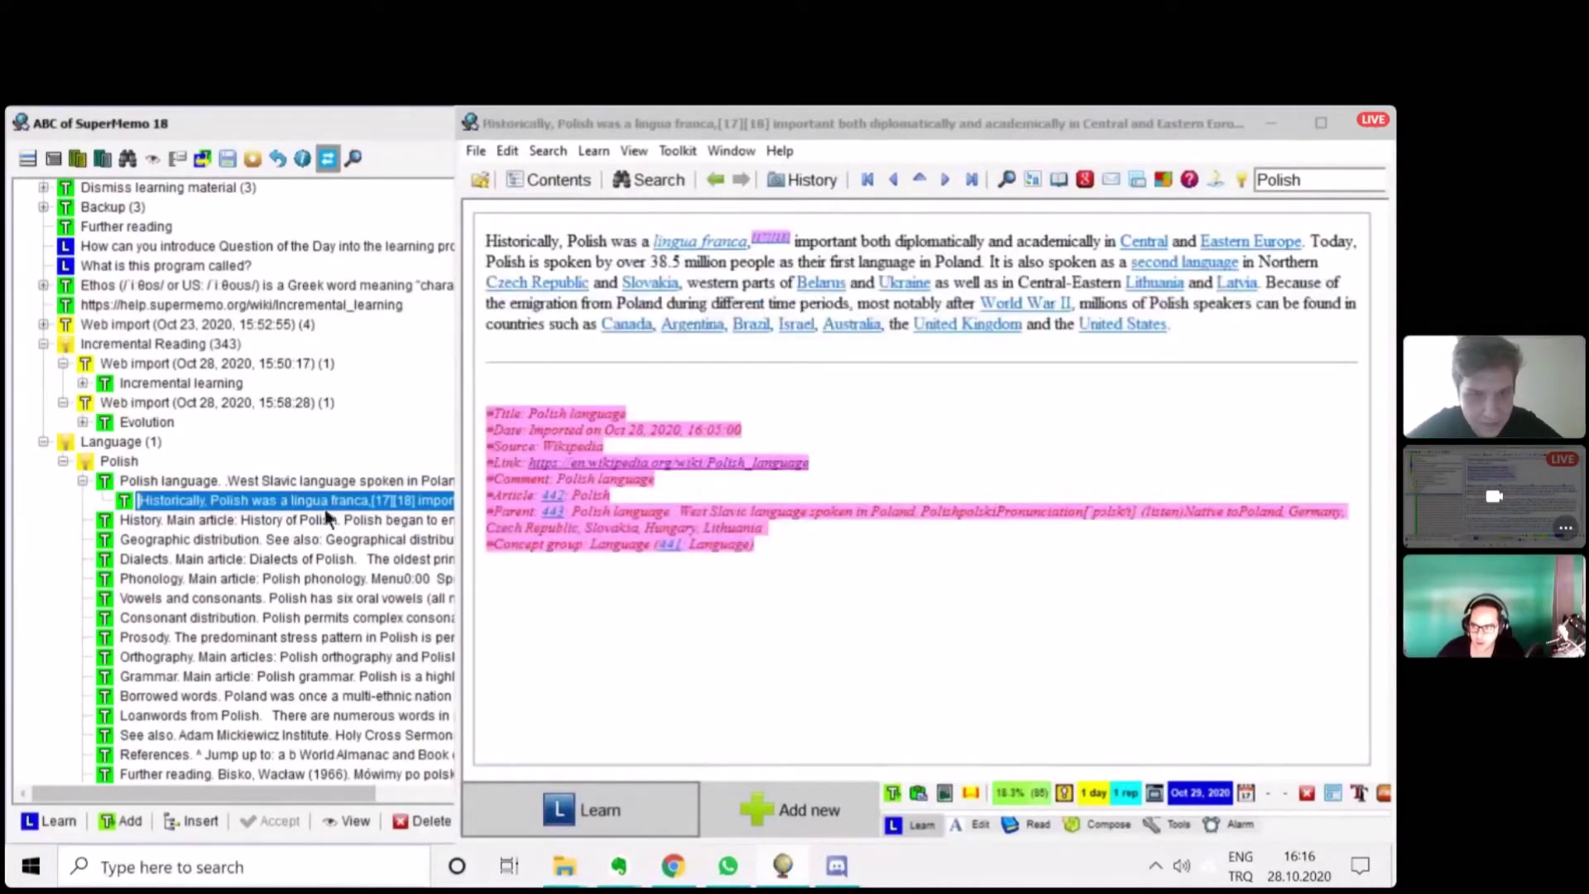
left_click(762, 271)
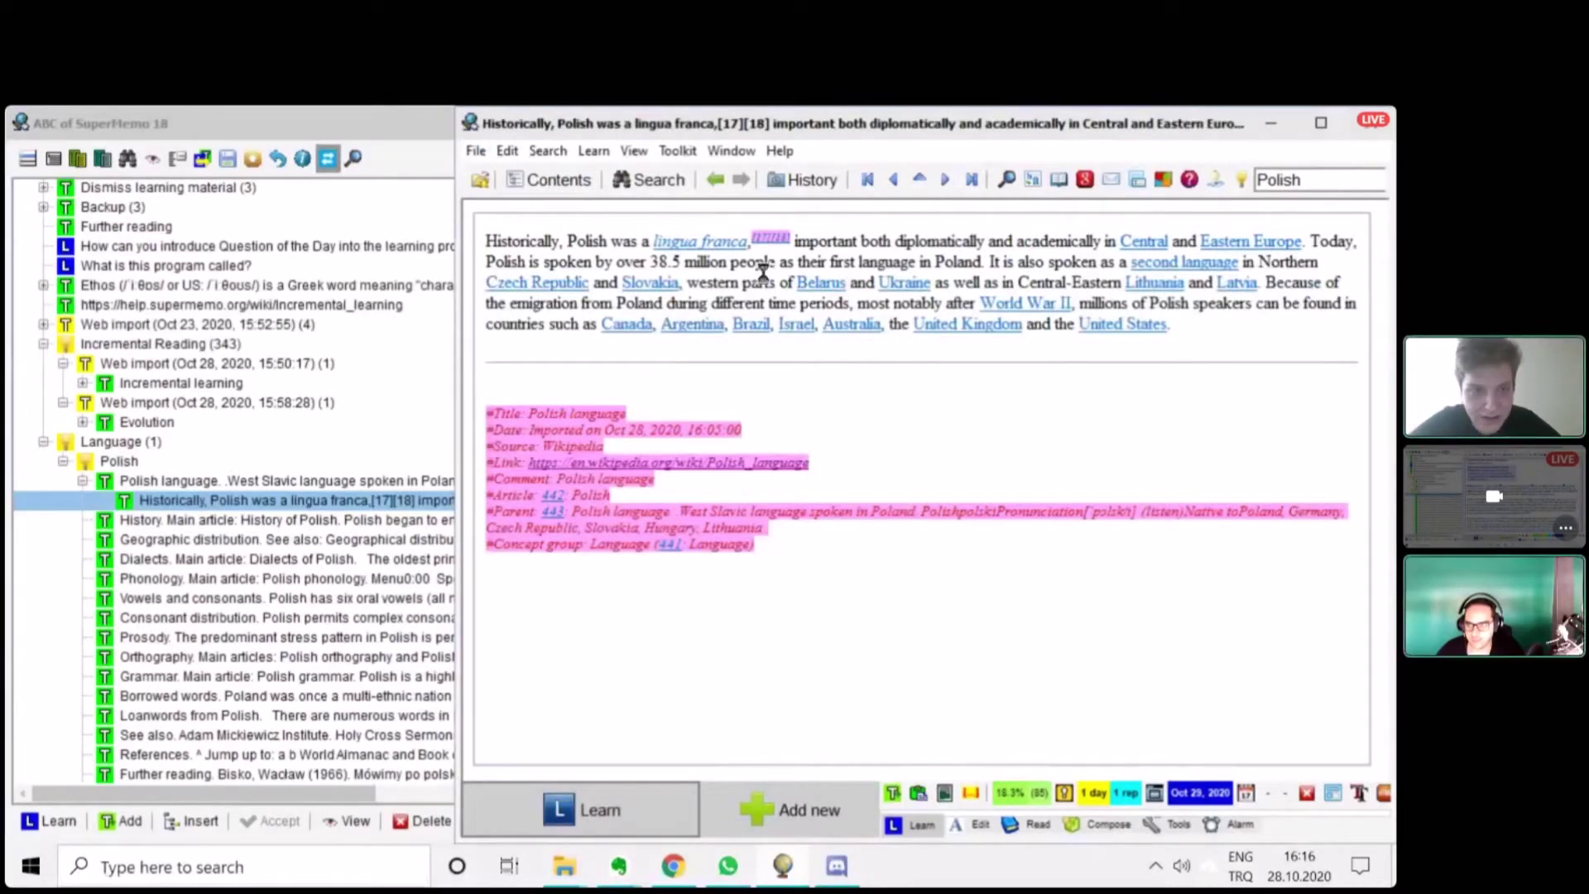
key("ctrl+Up")
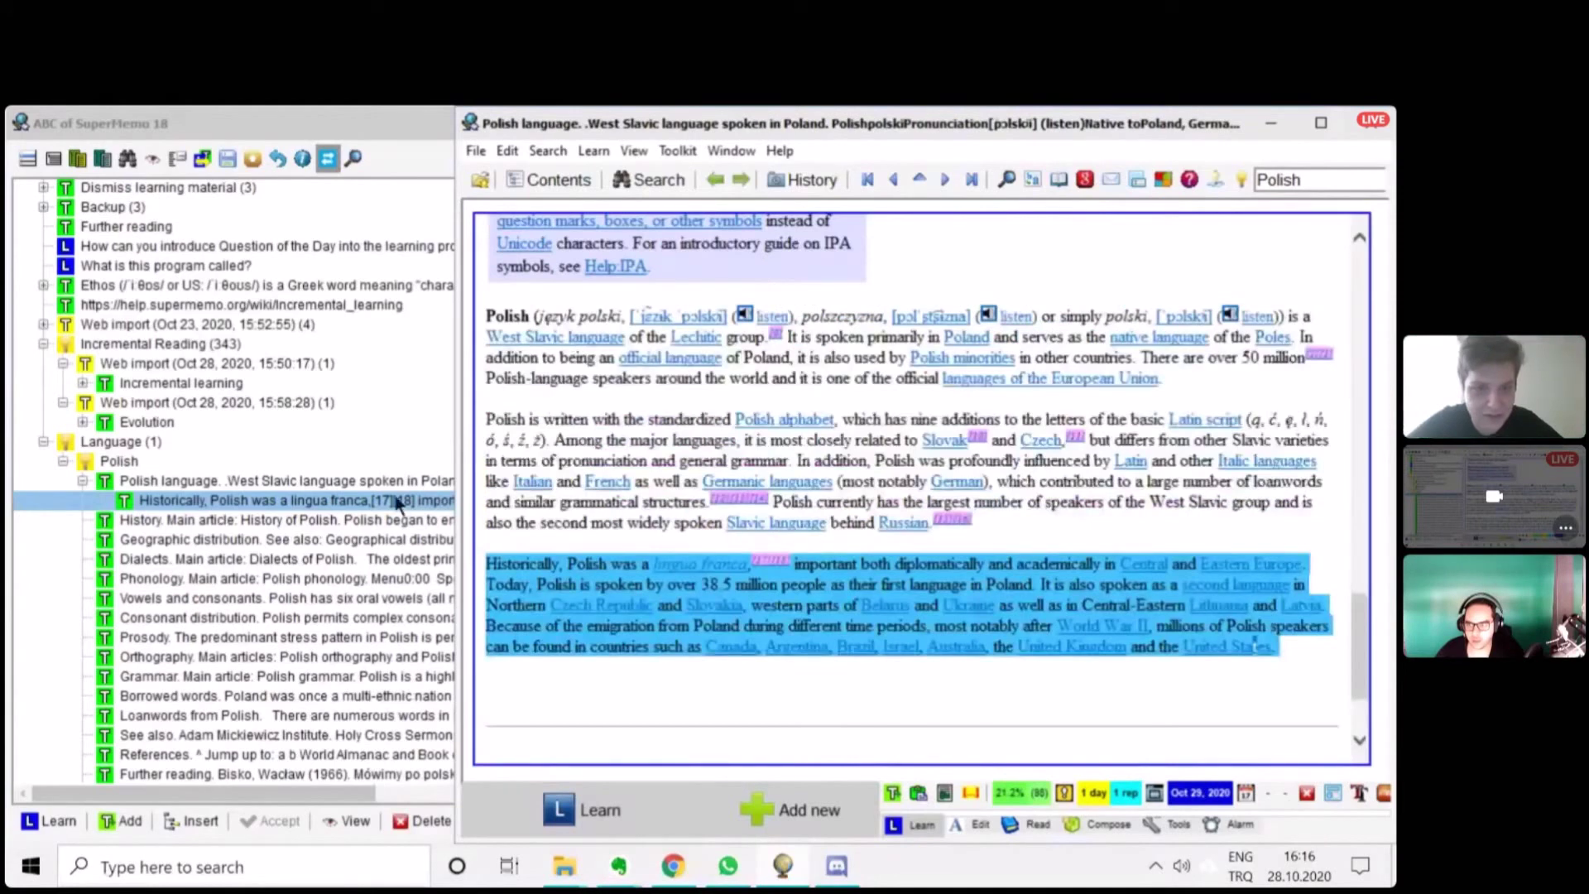
left_click(335, 500)
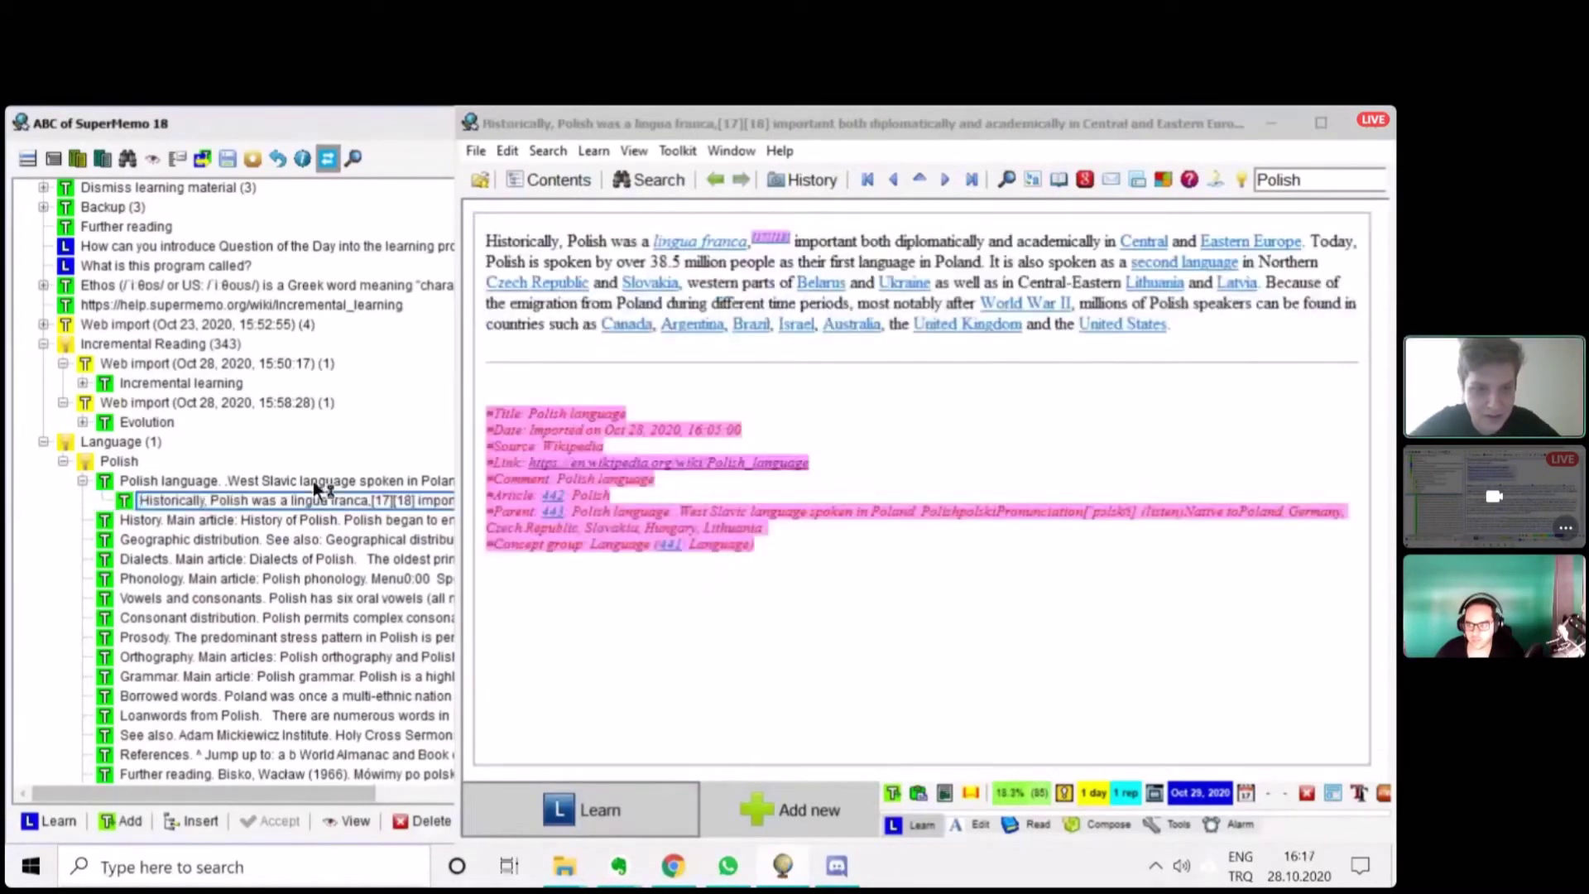
left_click(312, 480)
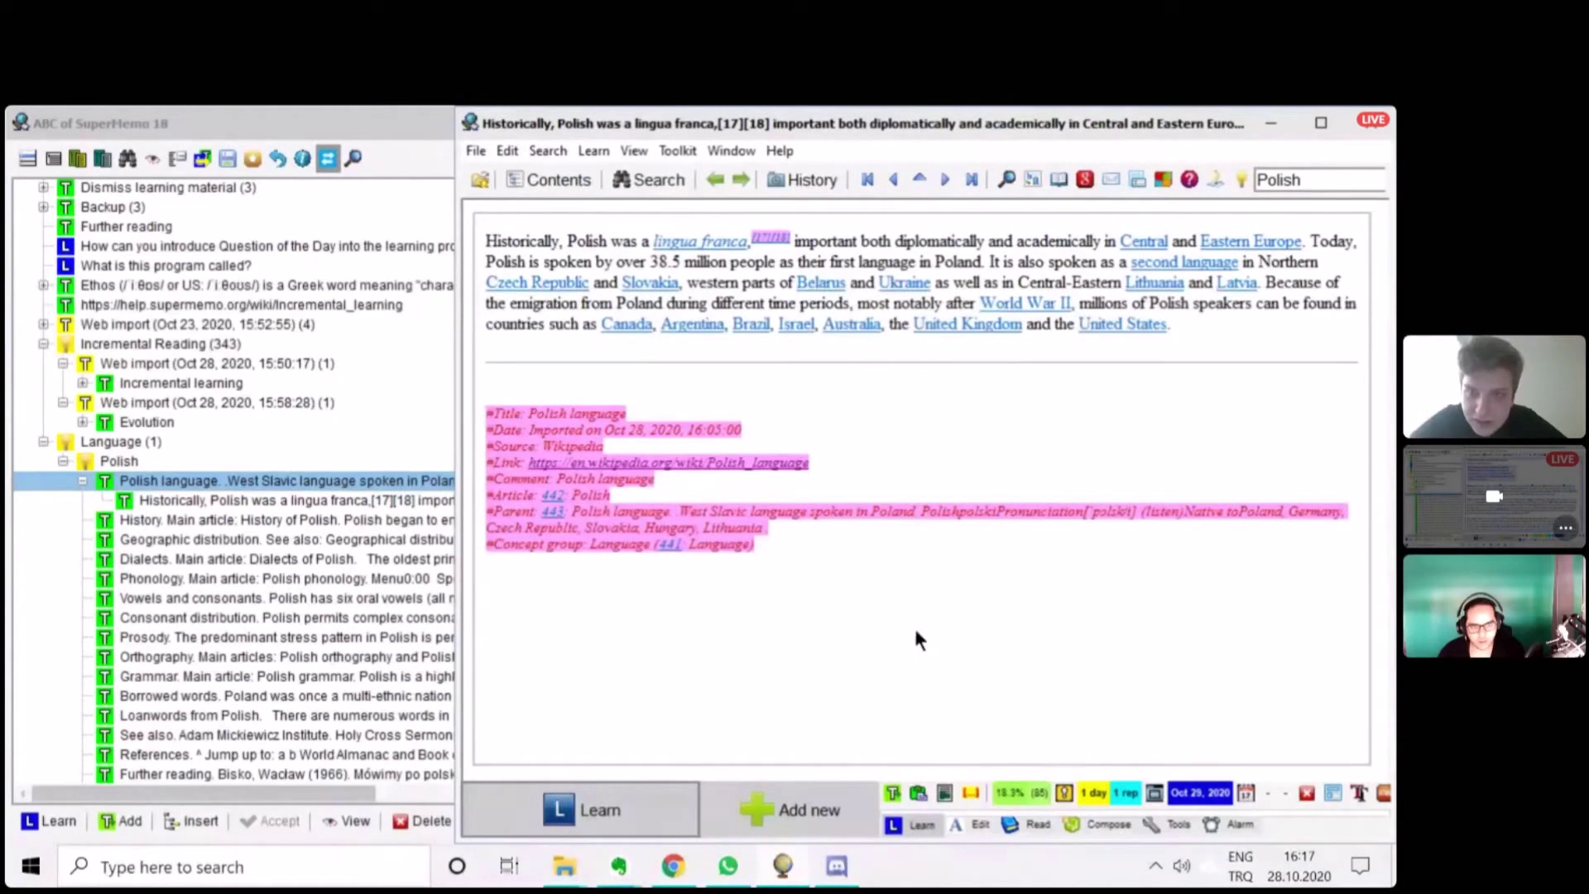
- Extract the paragraph's first sentence, from "Historically, Polish was" to "Central and Eastern Europe", as a separate topic
left_click(853, 559)
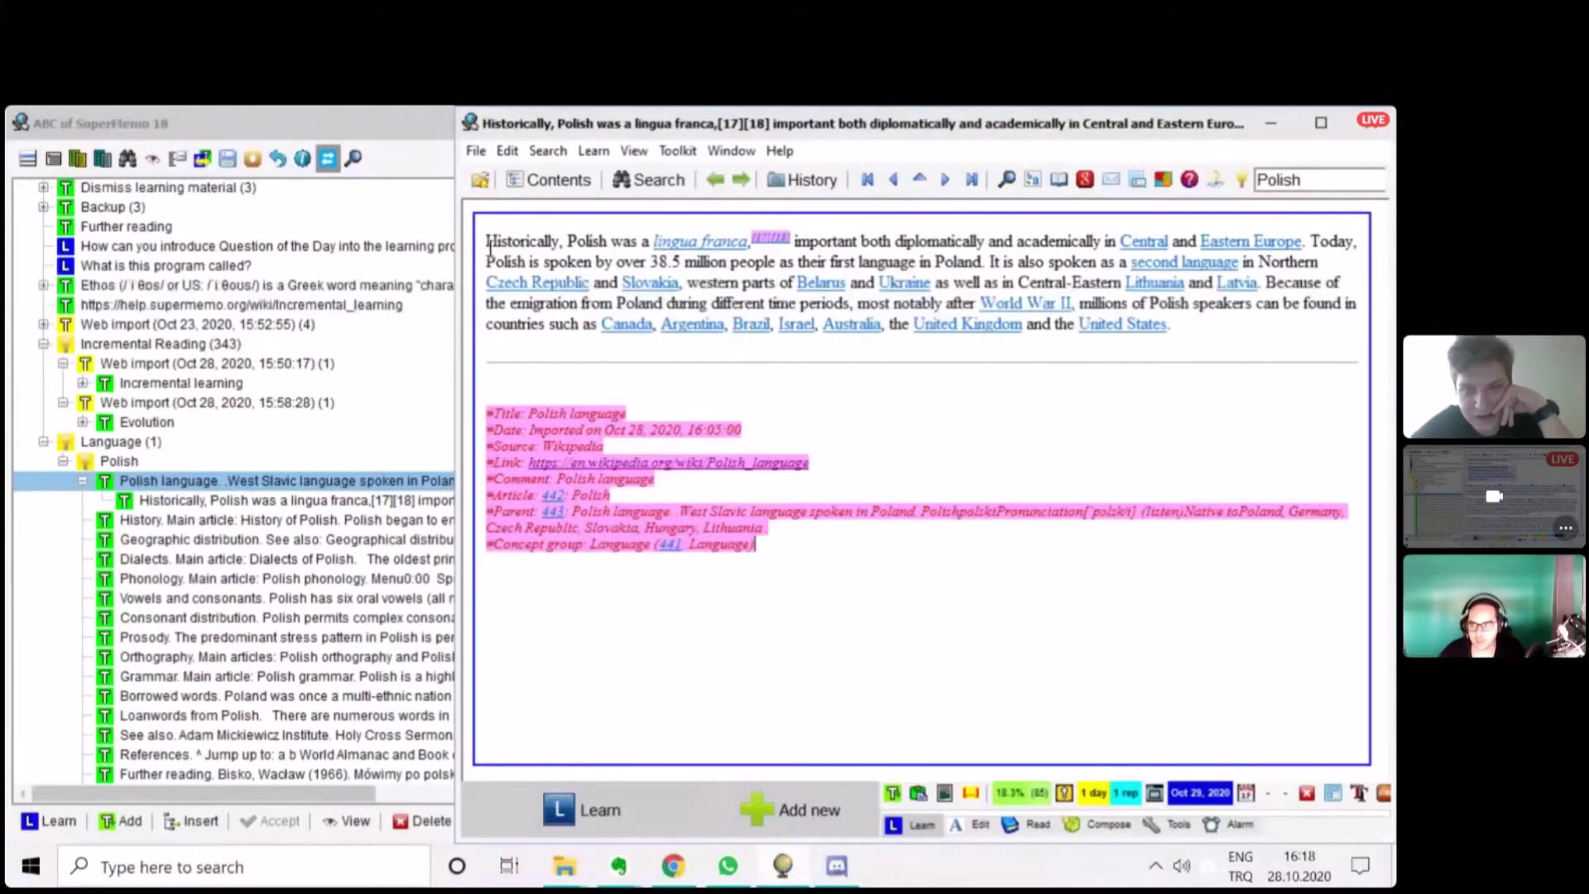
left_click_drag(483, 242, 1308, 244)
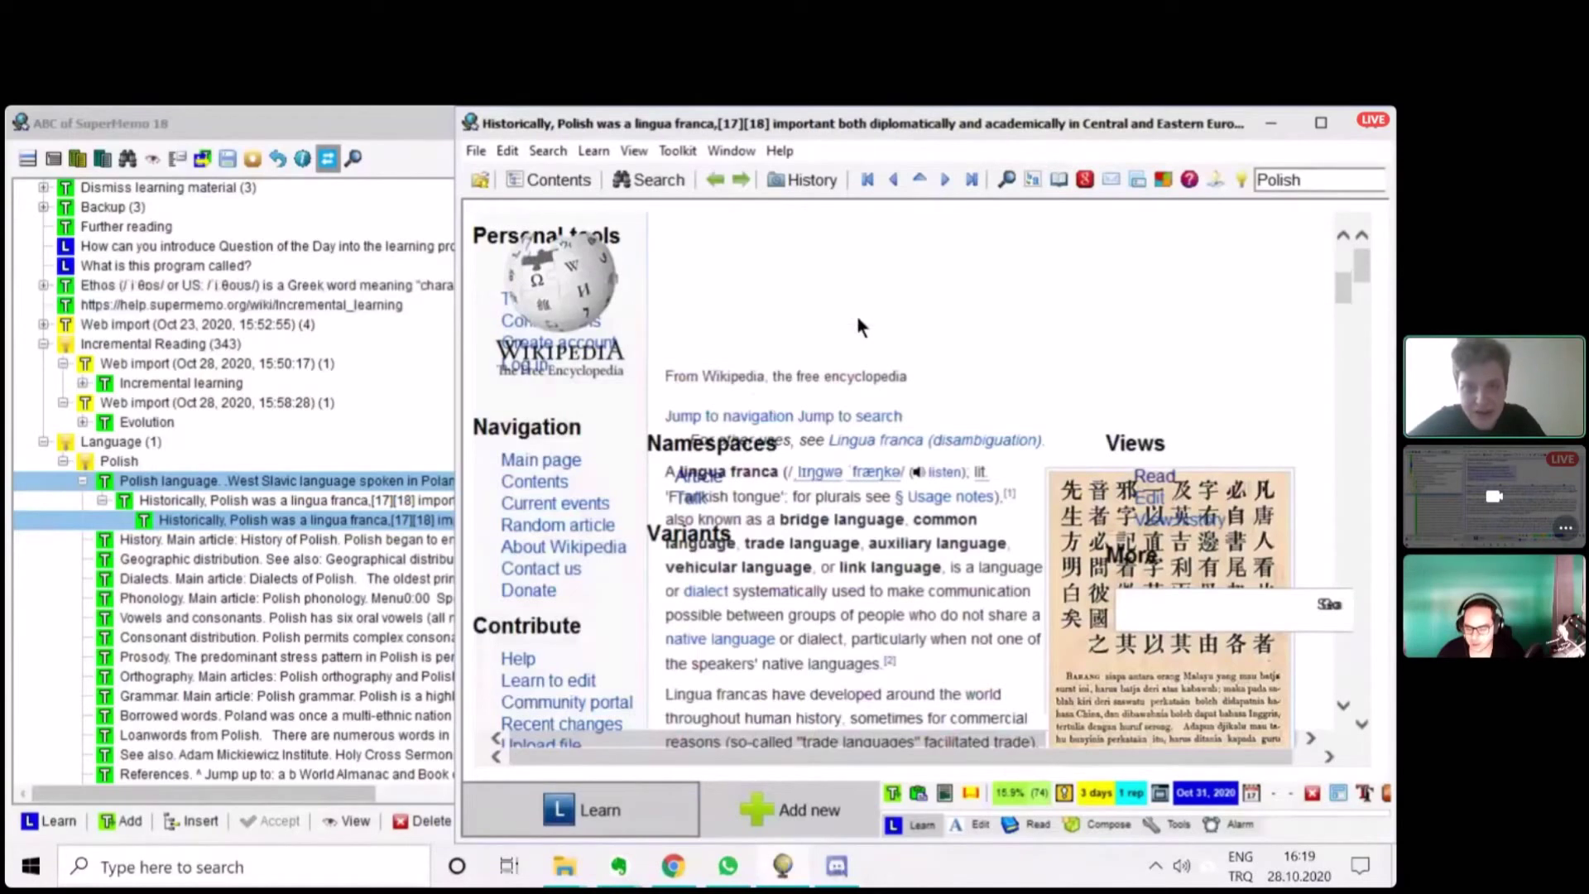
- Display the single-sentence extract nested below the "Historically, Polish was a lingua franca" paragraph
left_click(395, 520)
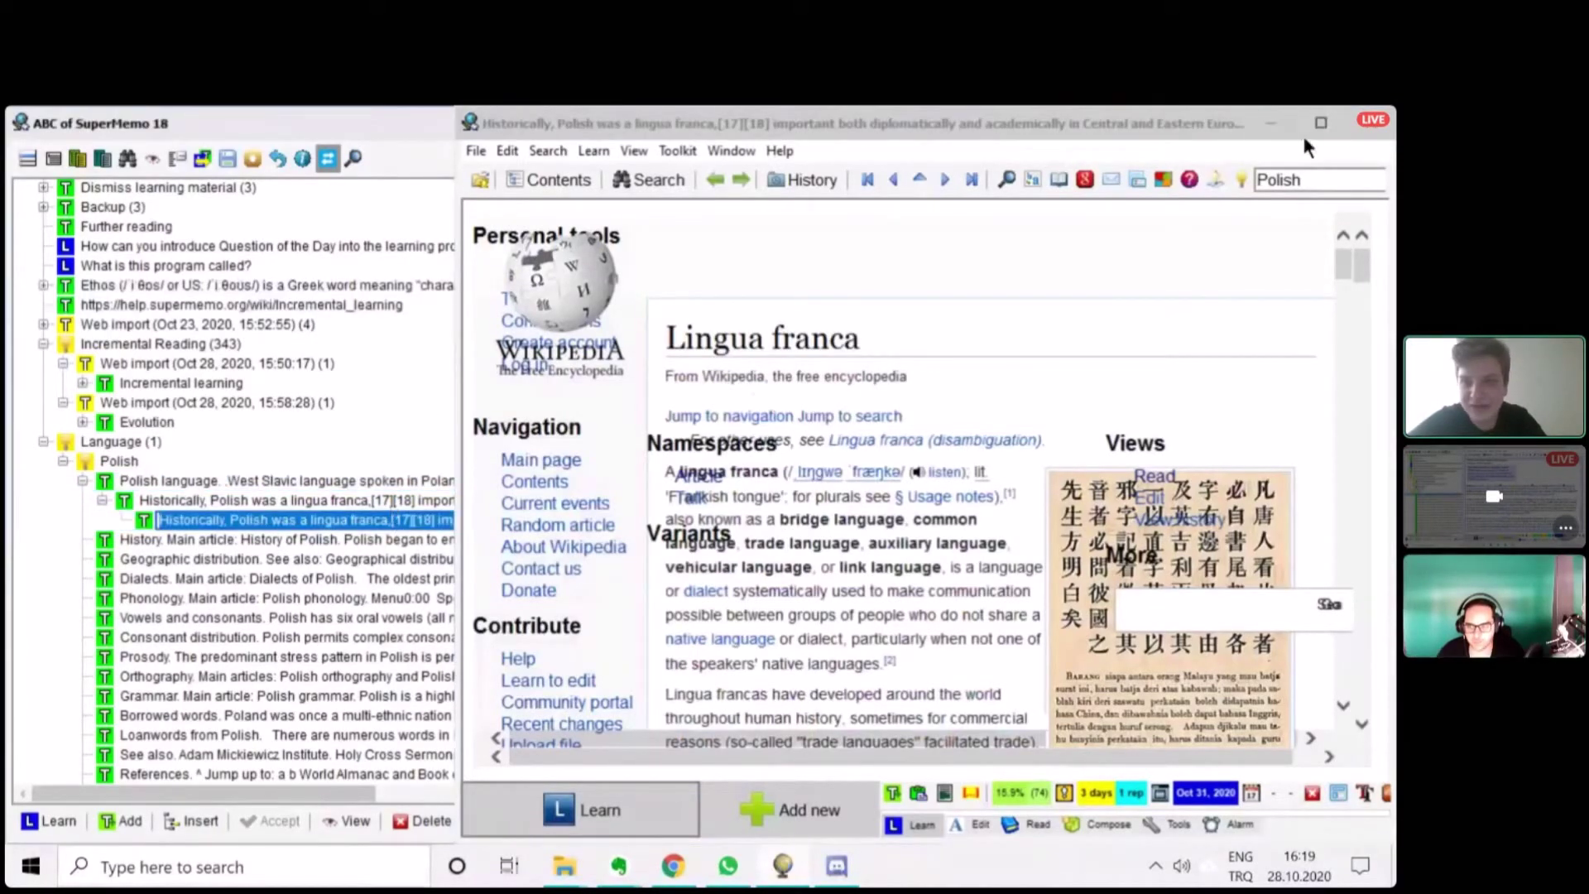
left_click(1270, 125)
double_click(479, 523)
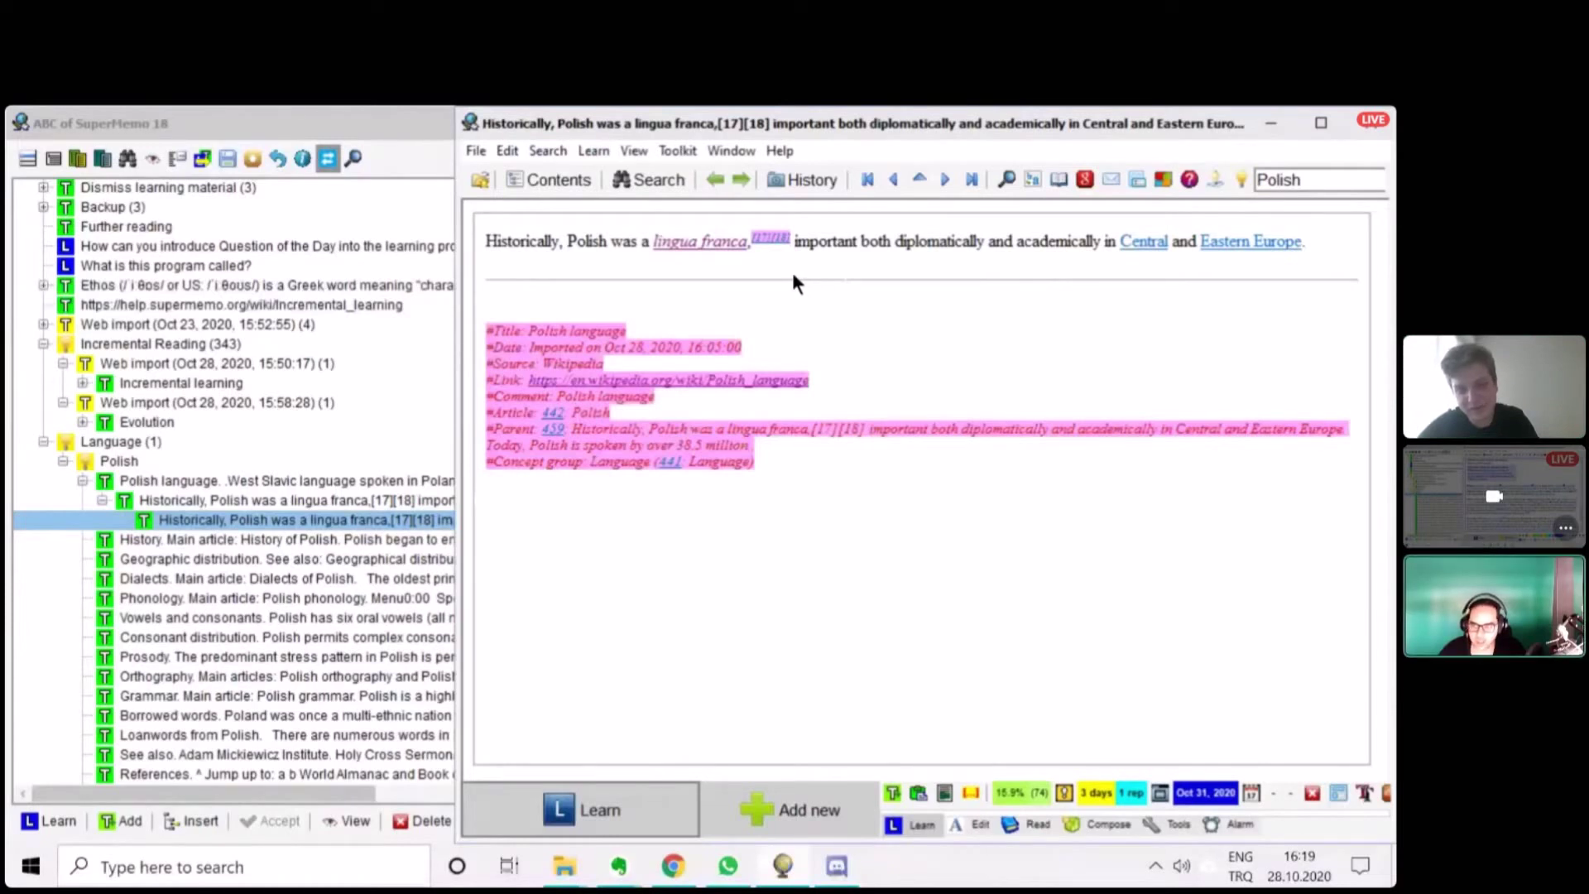
- Follow the sentence's lingua franca link to Wikipedia in the browser, skim the article and close it
left_click(723, 251)
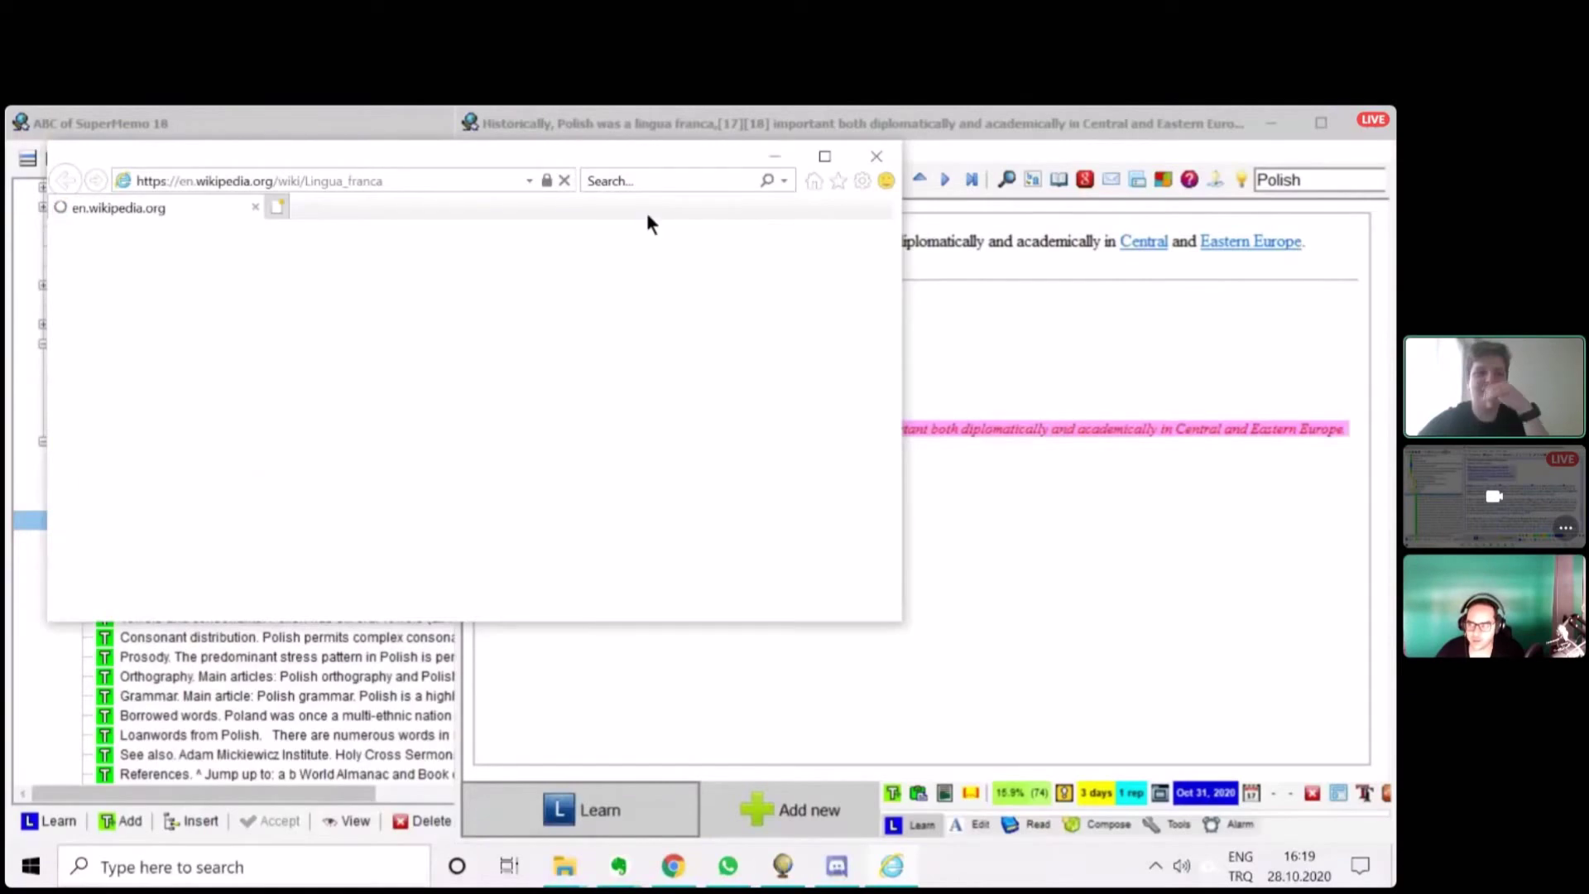
scroll(591, 407, "down", 5)
scroll(594, 407, "down", 12)
scroll(598, 386, "up", 6)
scroll(598, 384, "down", 15)
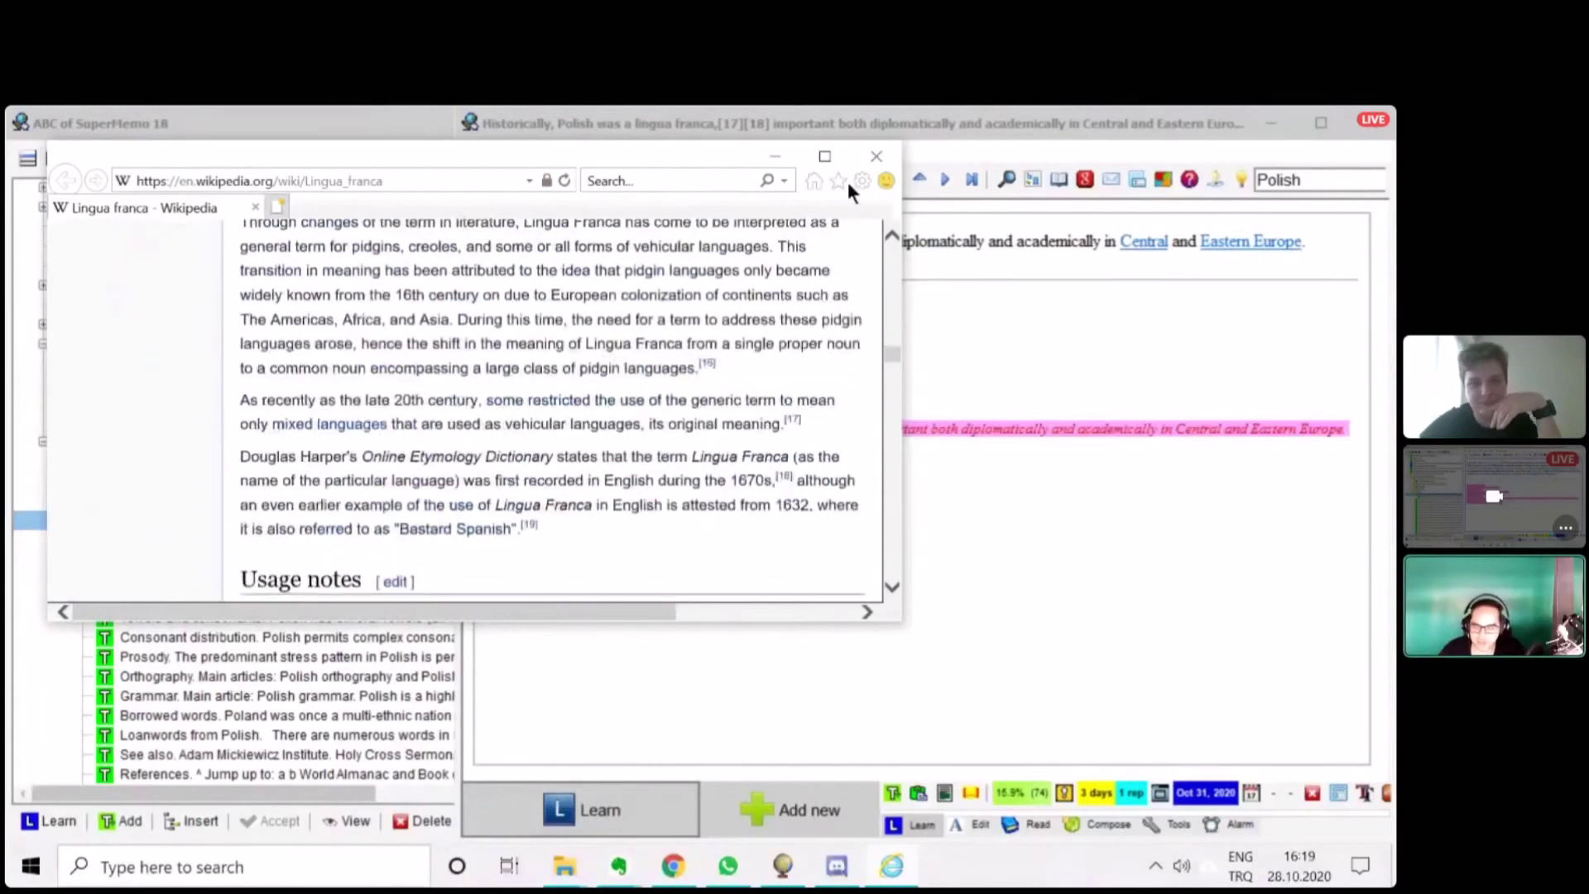
left_click(874, 156)
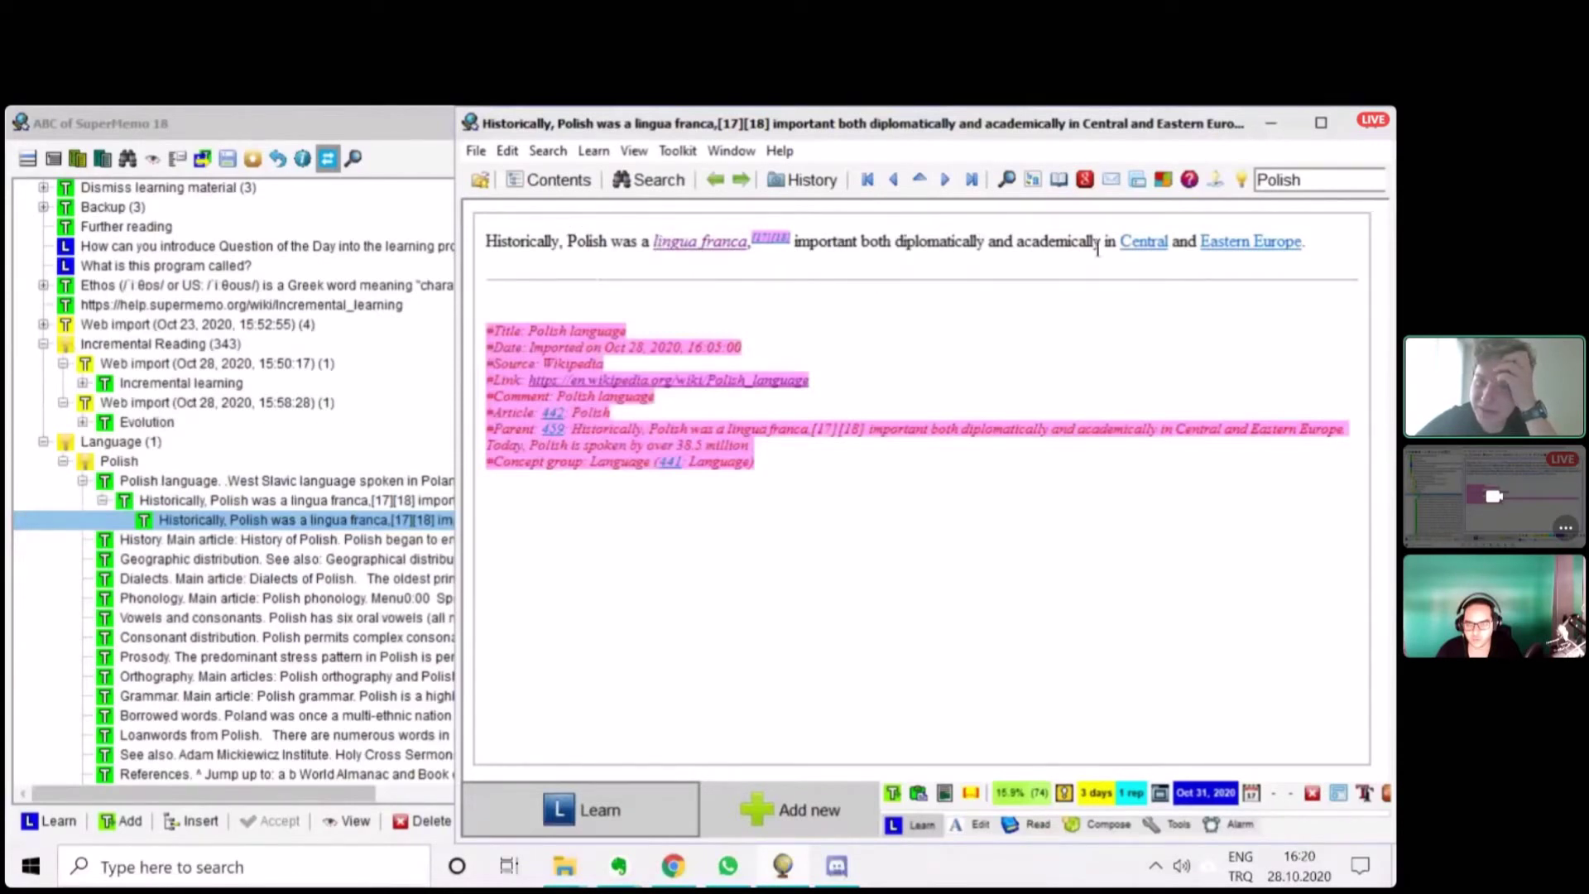
- Create a cloze deletion from "Central and Eastern Europe" in the extracted sentence
left_click_drag(1117, 242, 1285, 243)
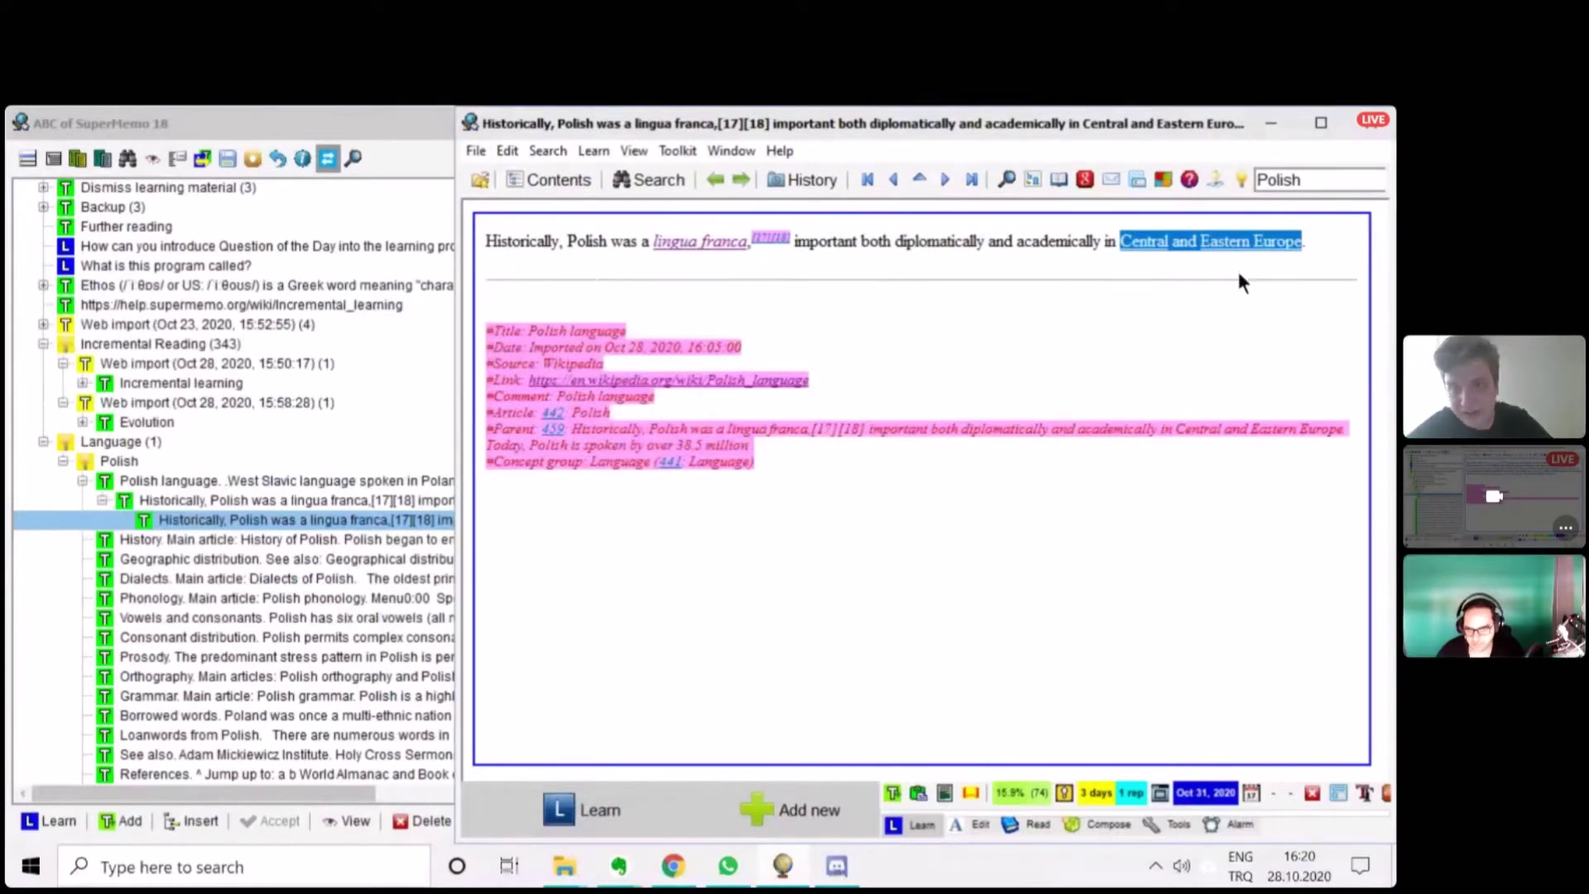
key("alt+z")
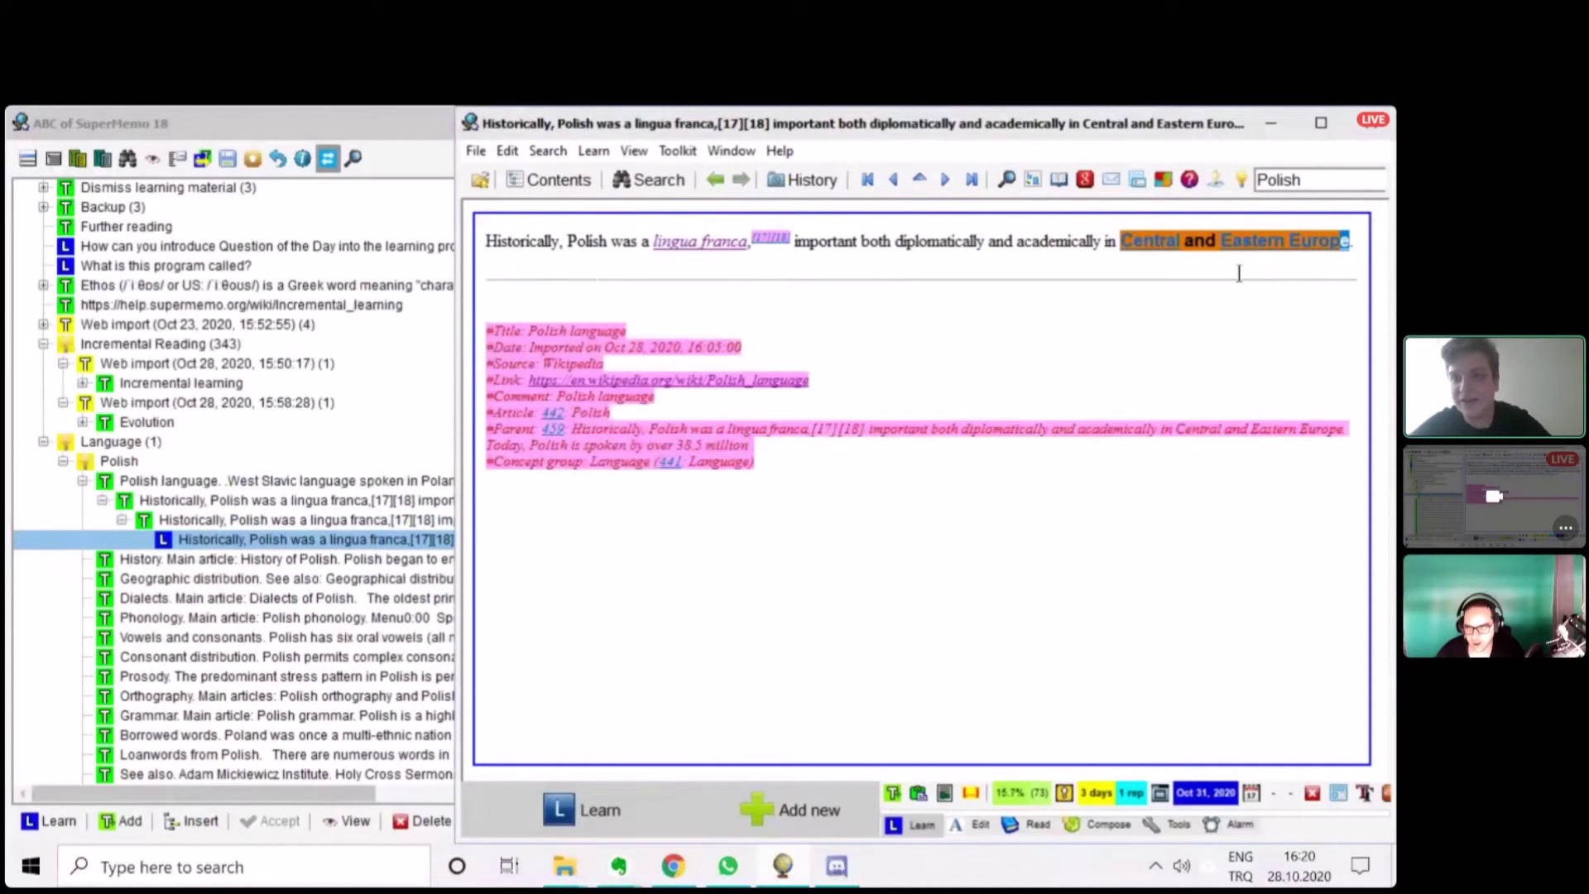
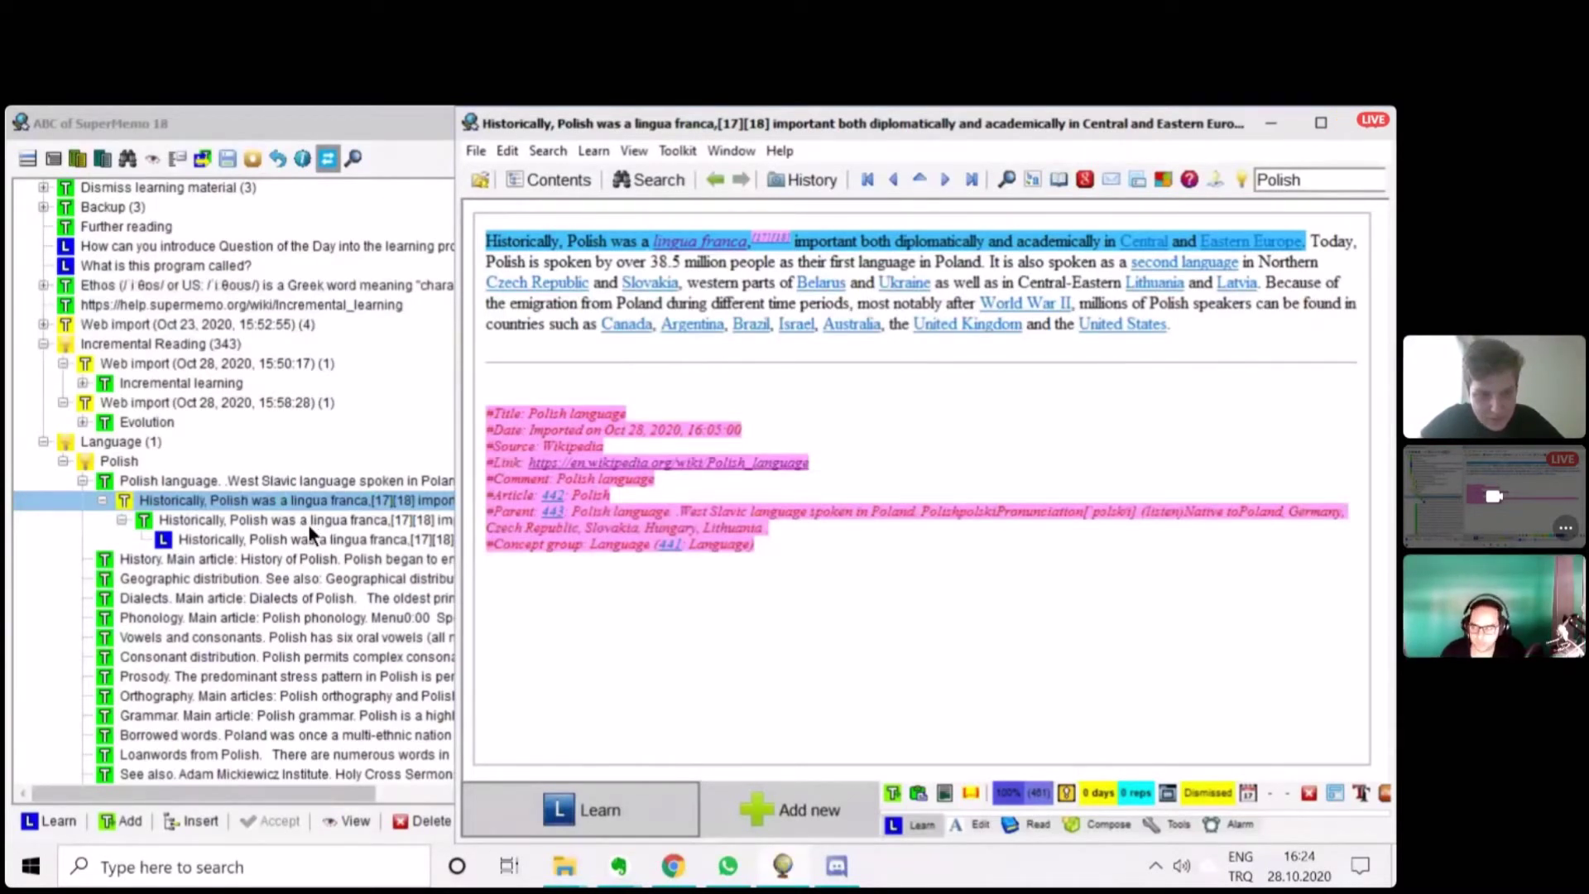
- Open the History topic of the Polish language article and skim its text
left_click(310, 526)
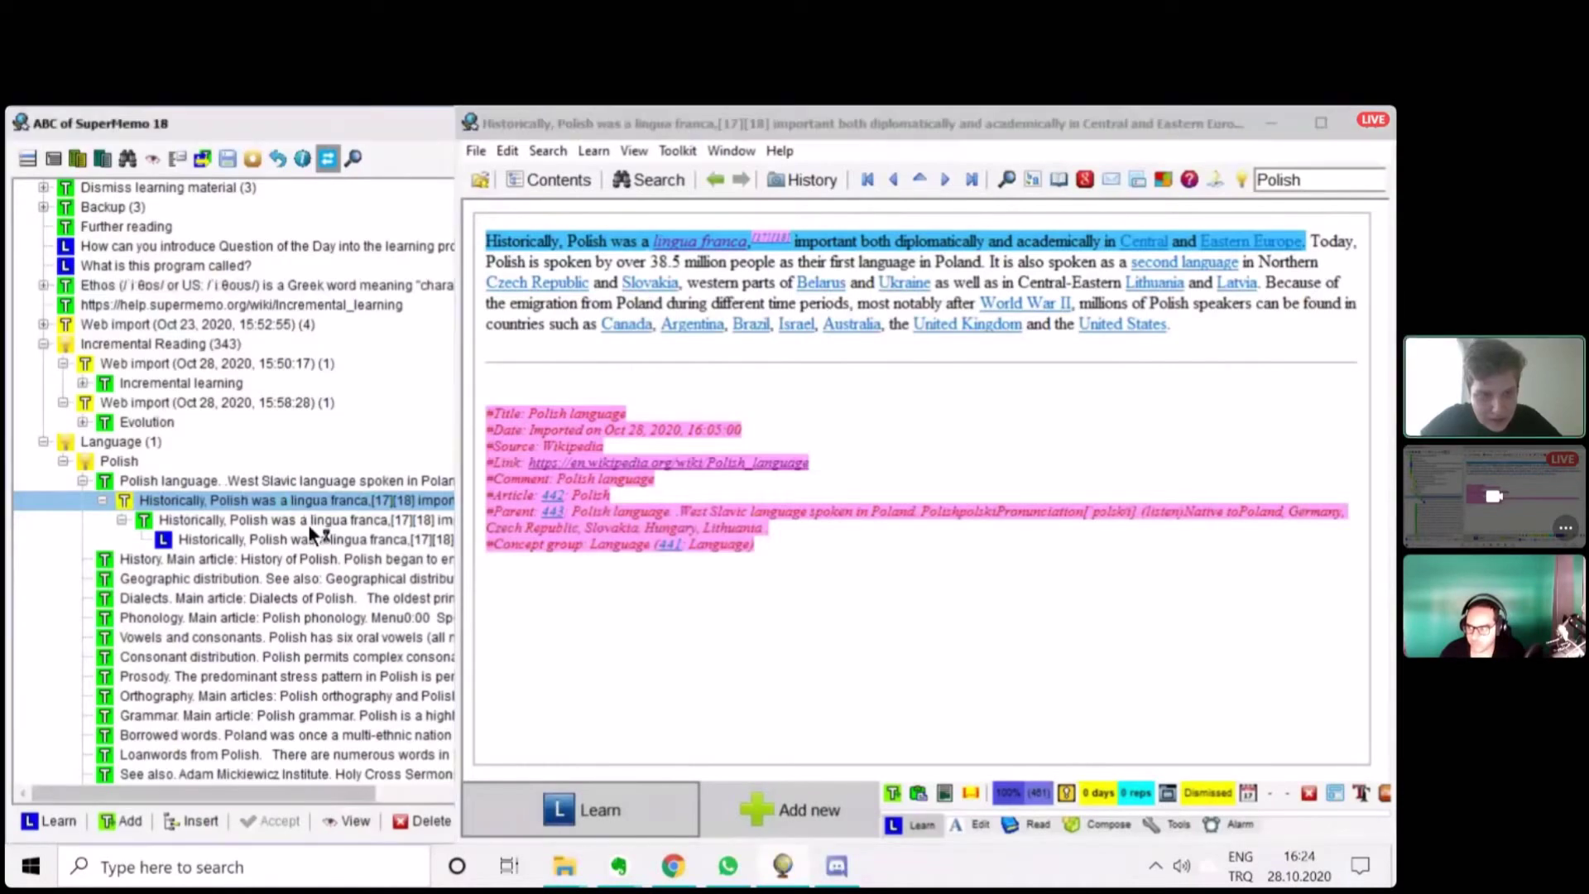
left_click(274, 552)
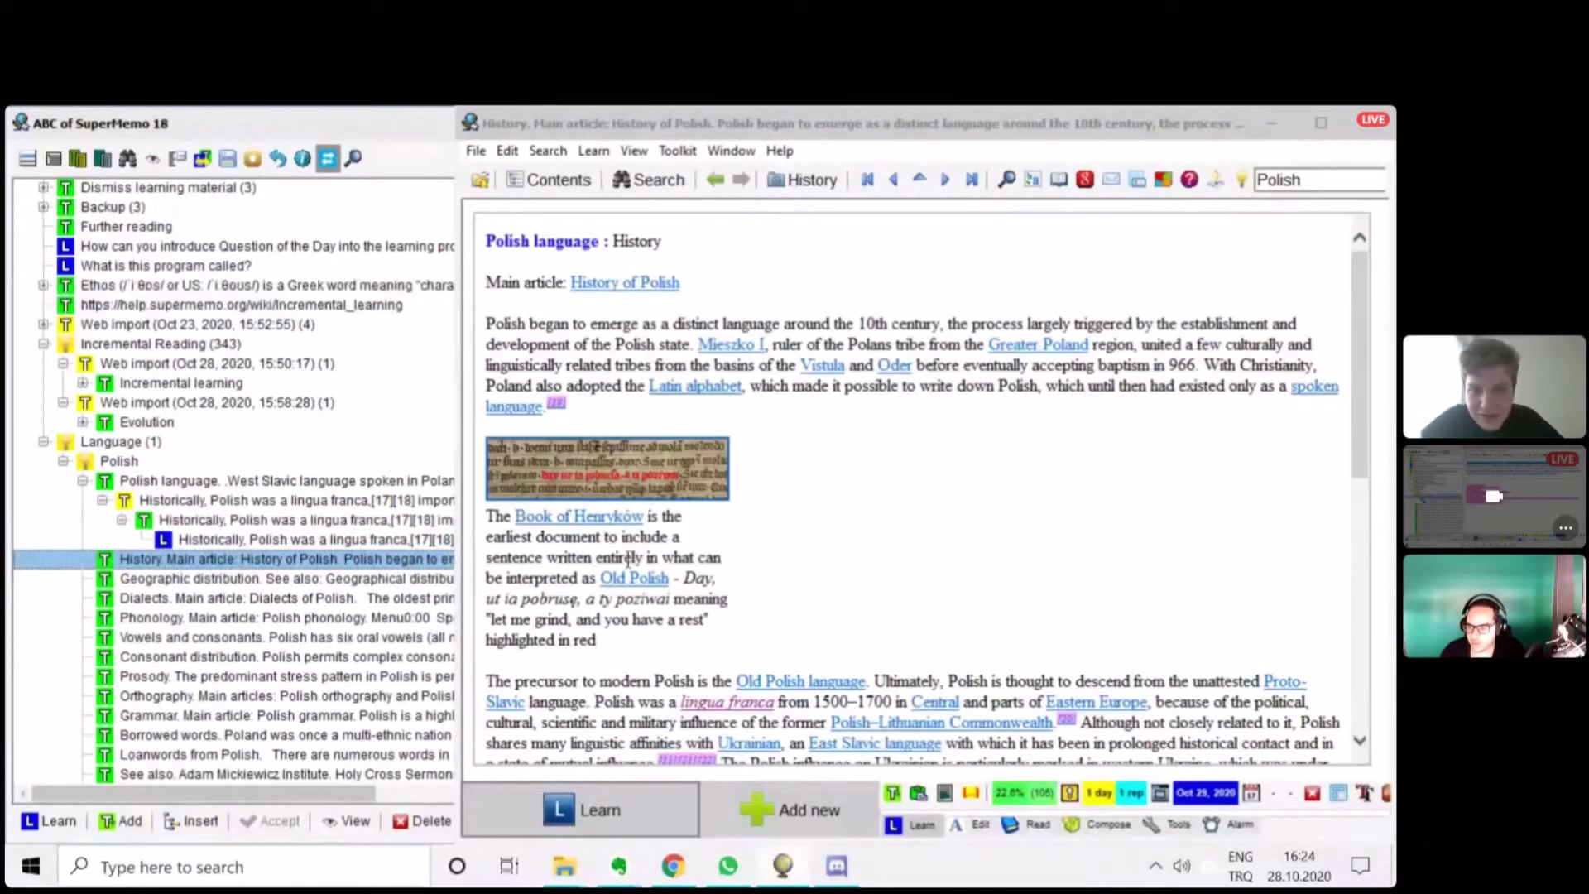
scroll(500, 490, "down", 1)
scroll(500, 490, "down", 6)
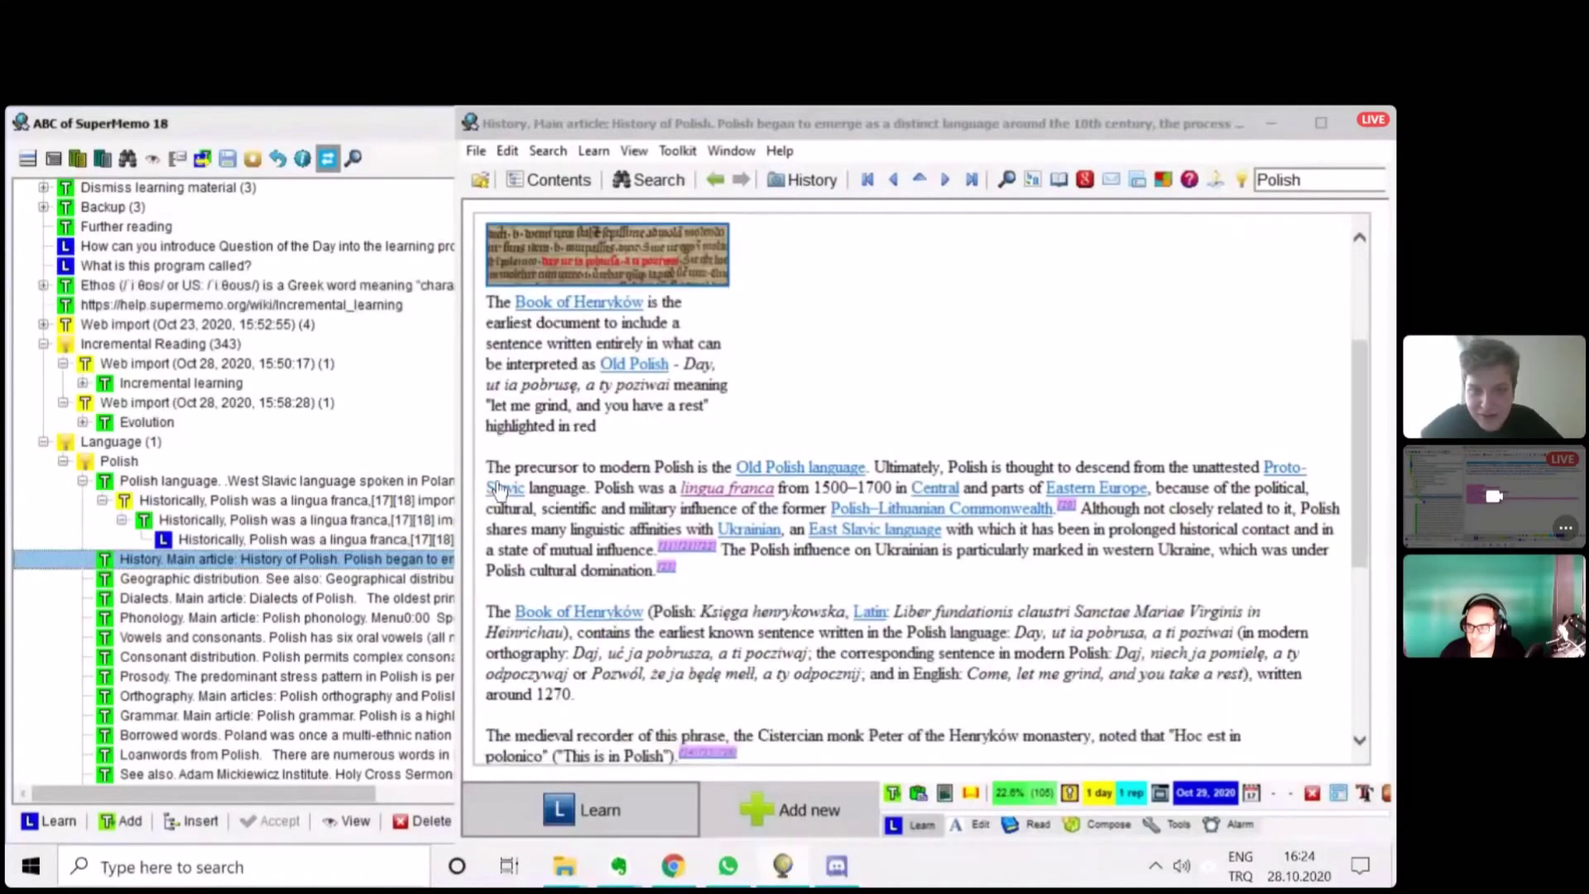
scroll(500, 490, "up", 7)
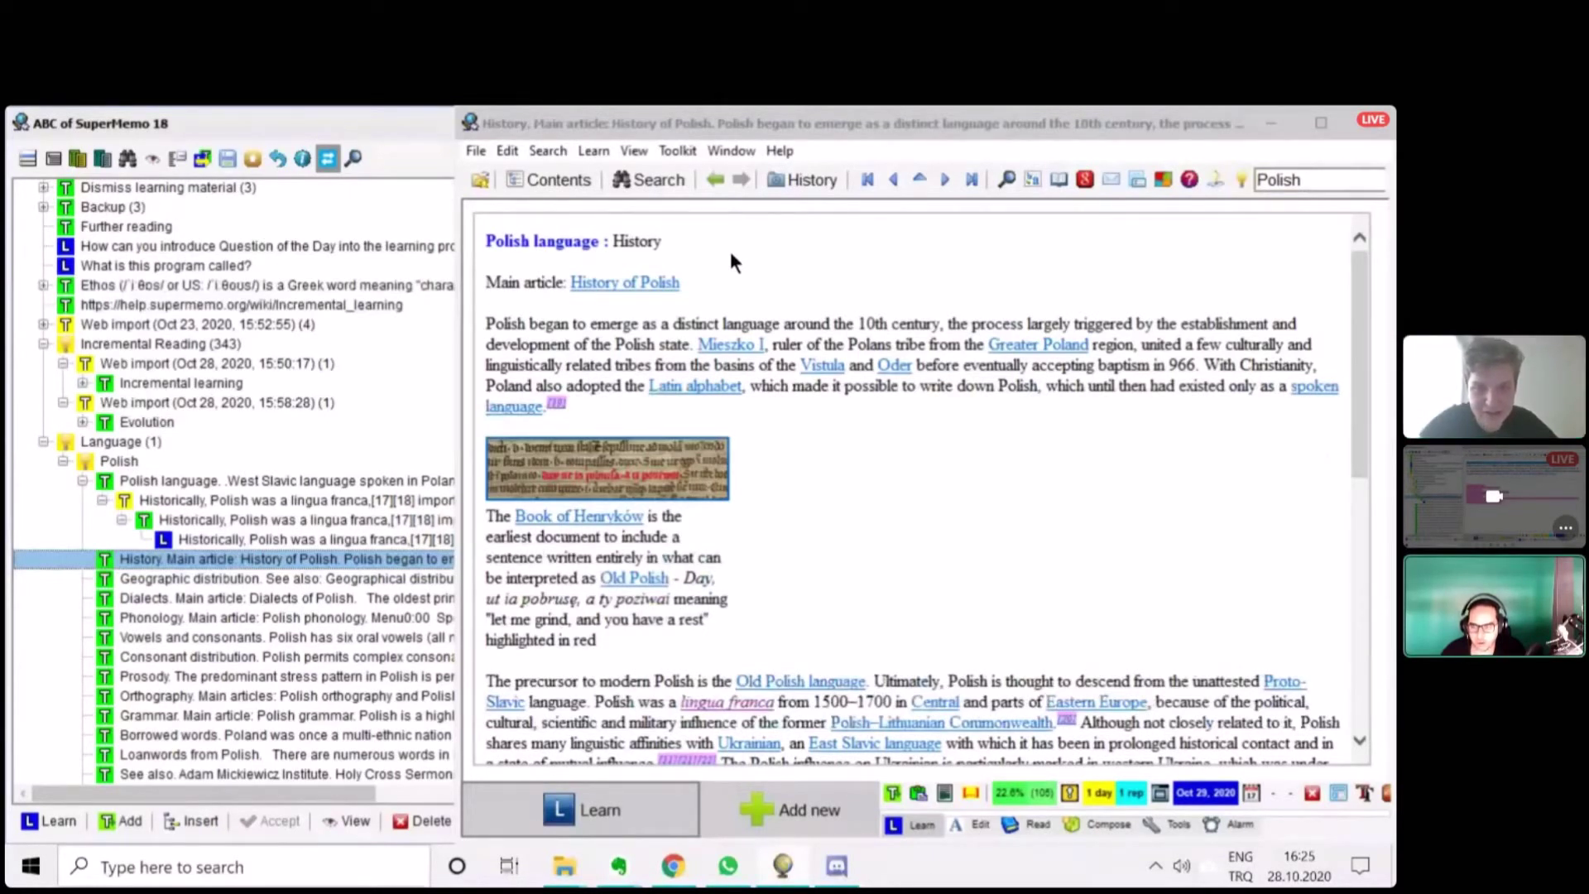
- Download the Book of Henryków image from the History topic and insert it as an image component
right_click(602, 470)
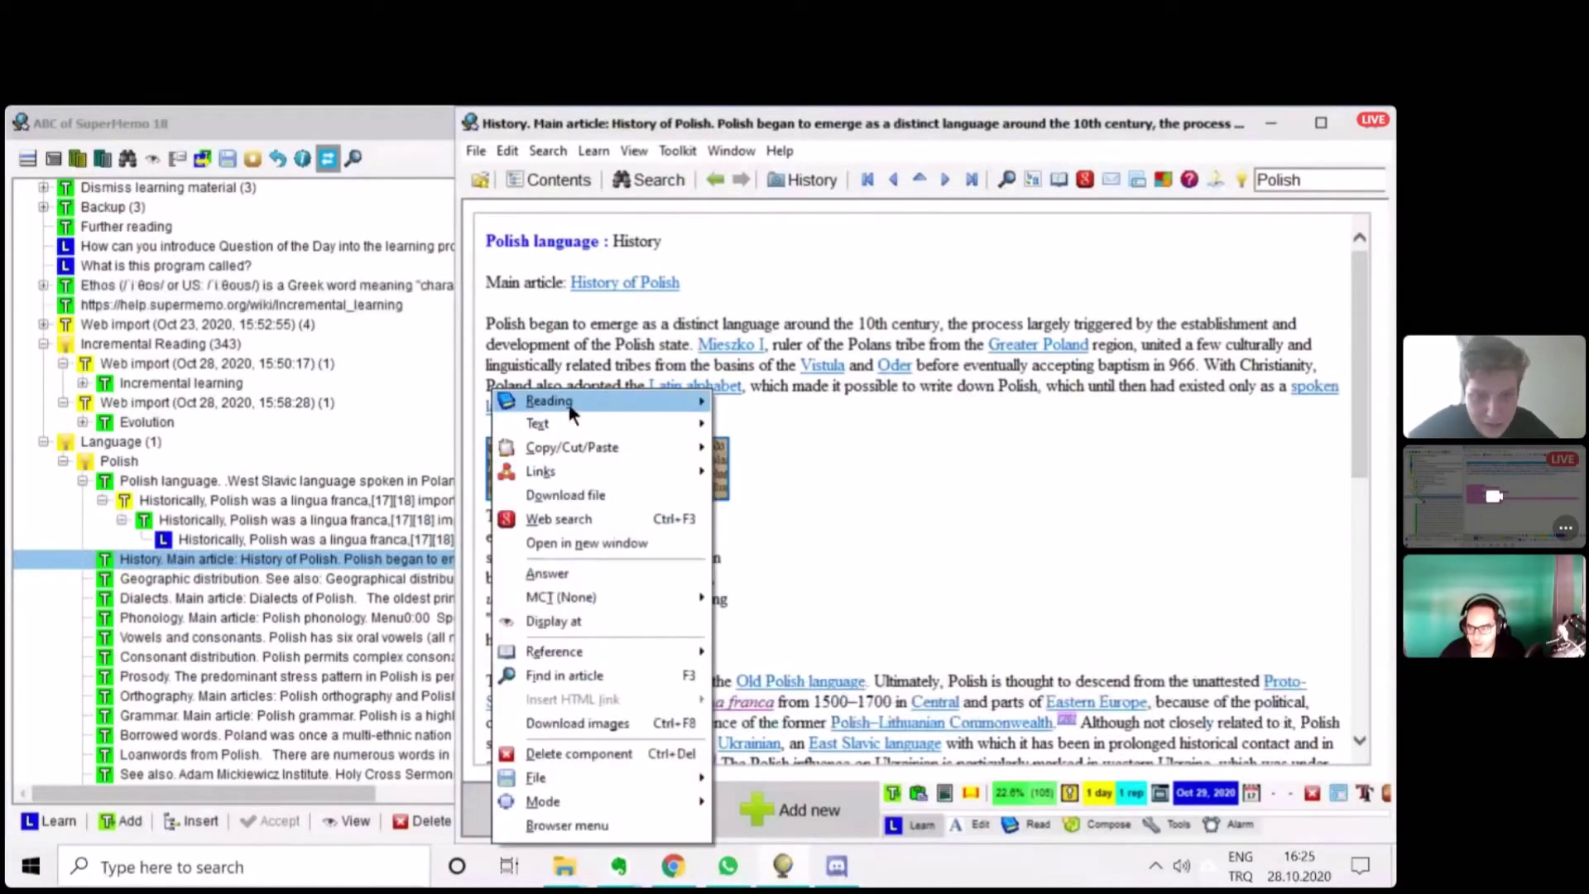
mouse_move(614, 402)
mouse_move(583, 450)
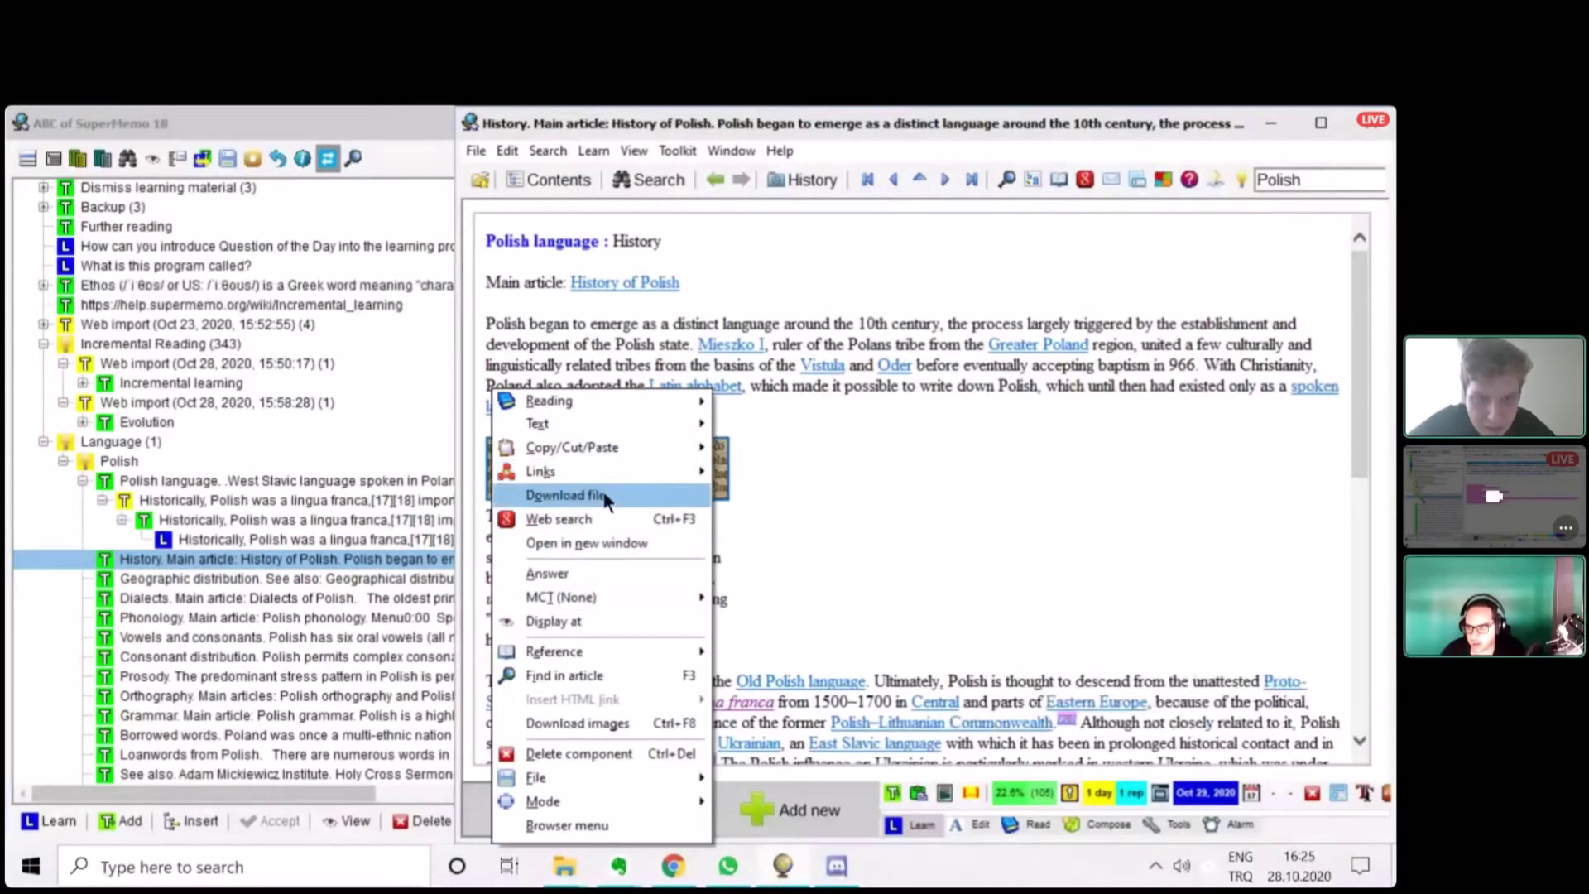
left_click(609, 725)
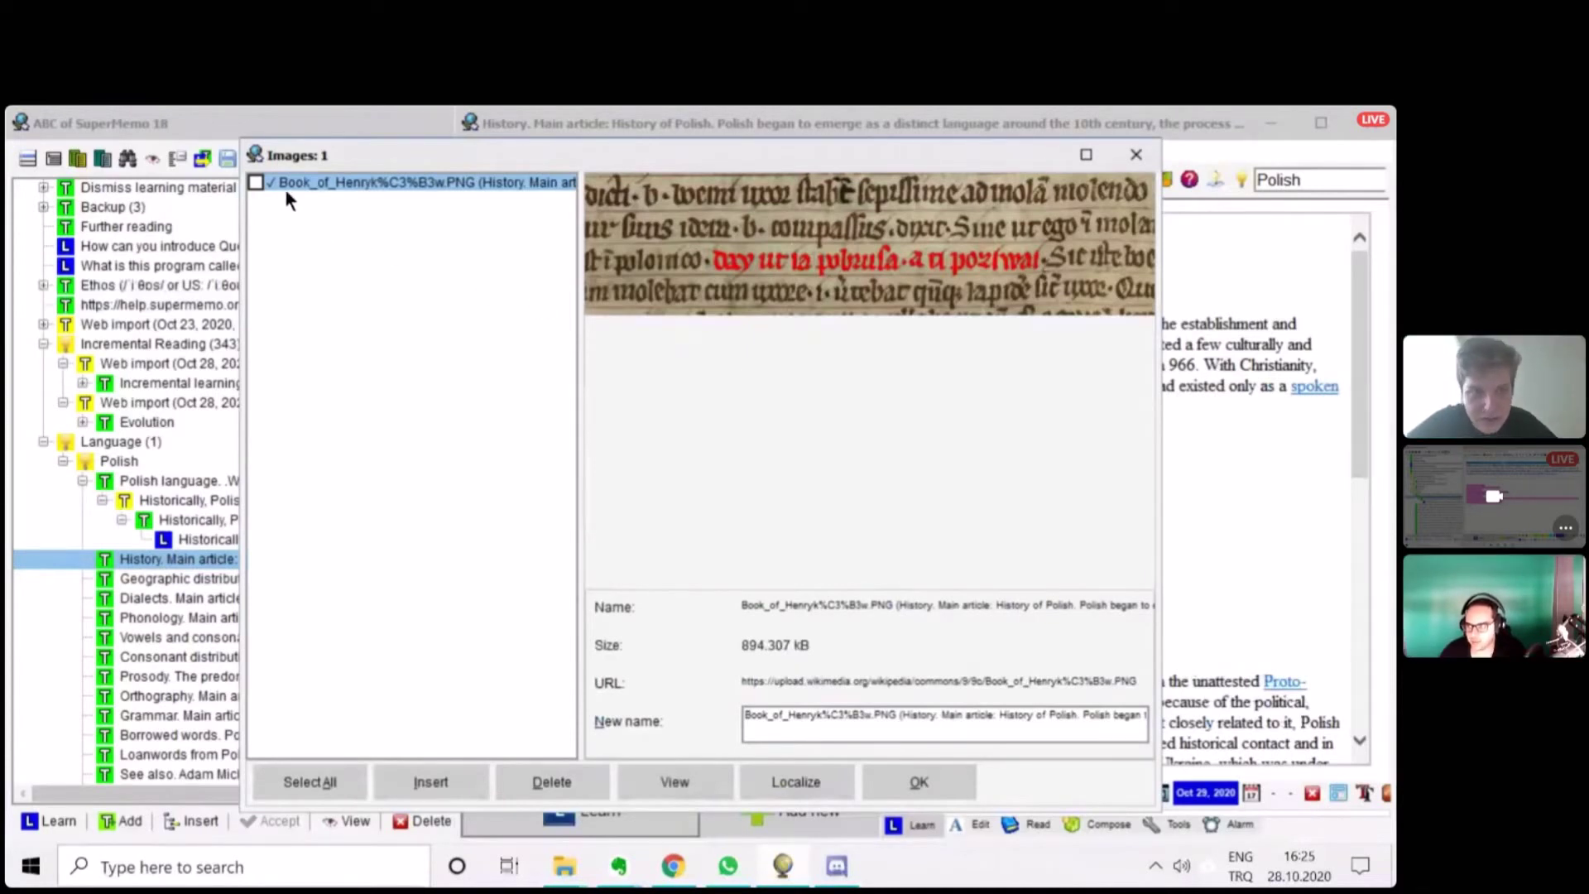
left_click(257, 182)
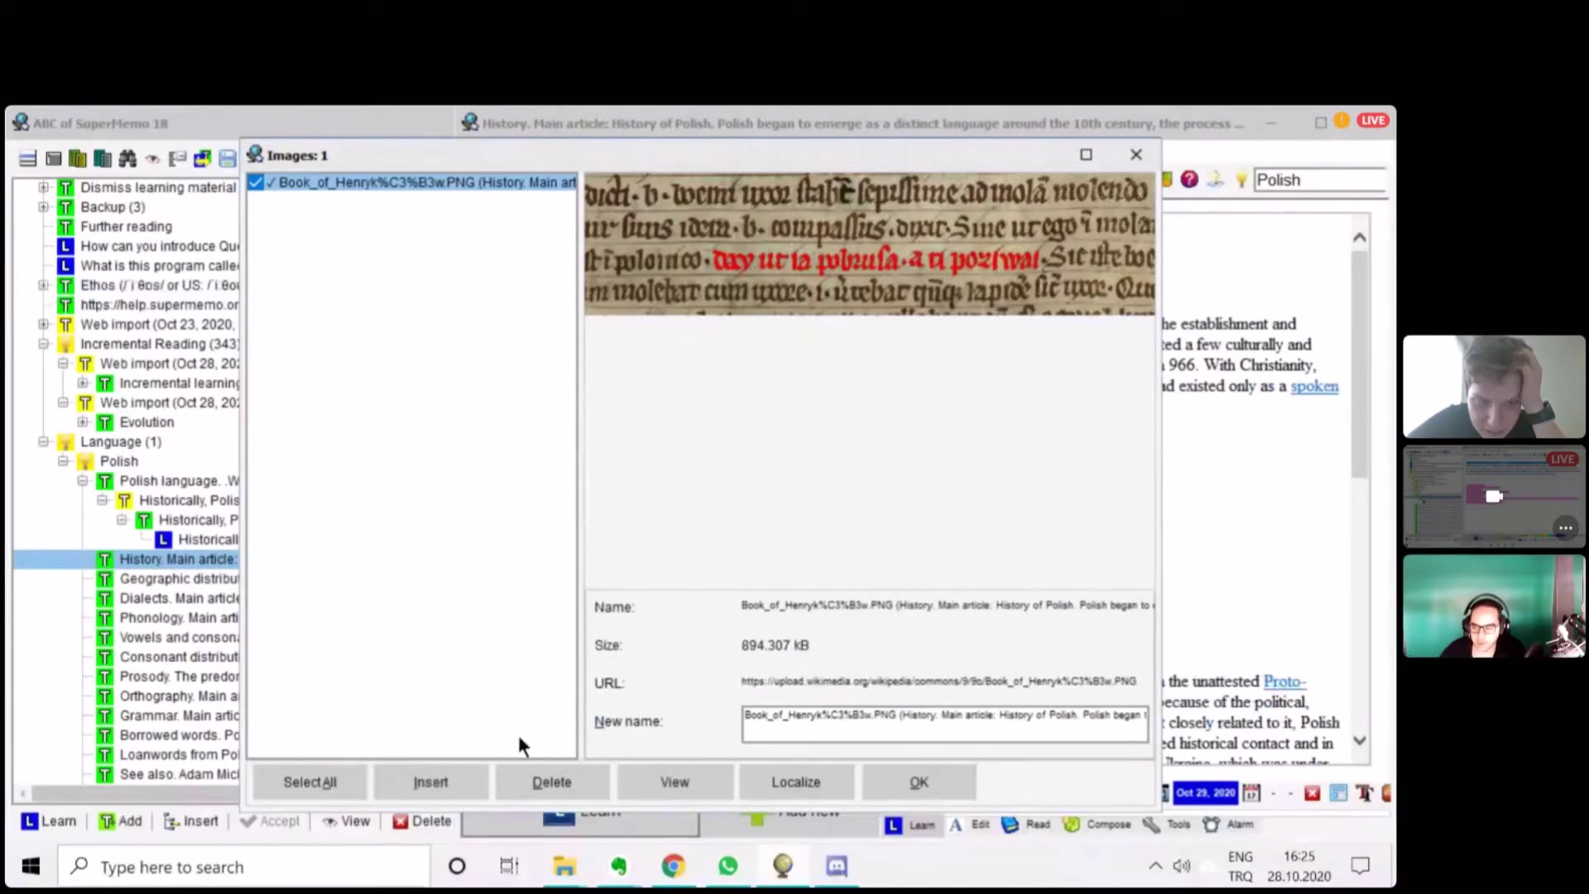
left_click(430, 783)
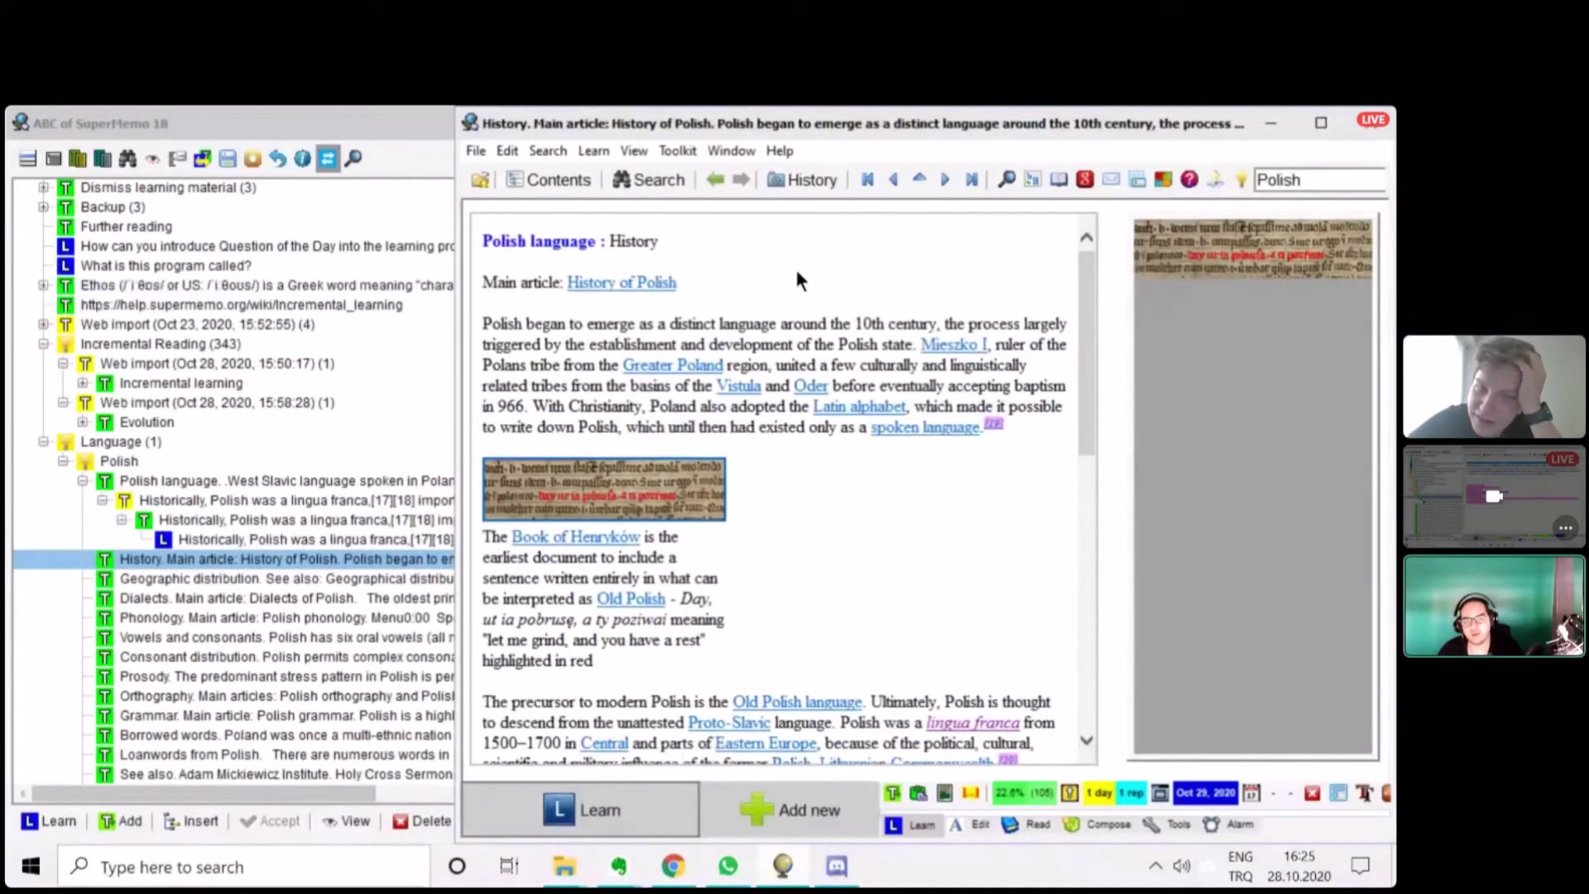
- Widen the inserted Book of Henryków image component until it reaches the edge of the article text
scroll(1024, 383, "down", 1)
scroll(1025, 382, "up", 1)
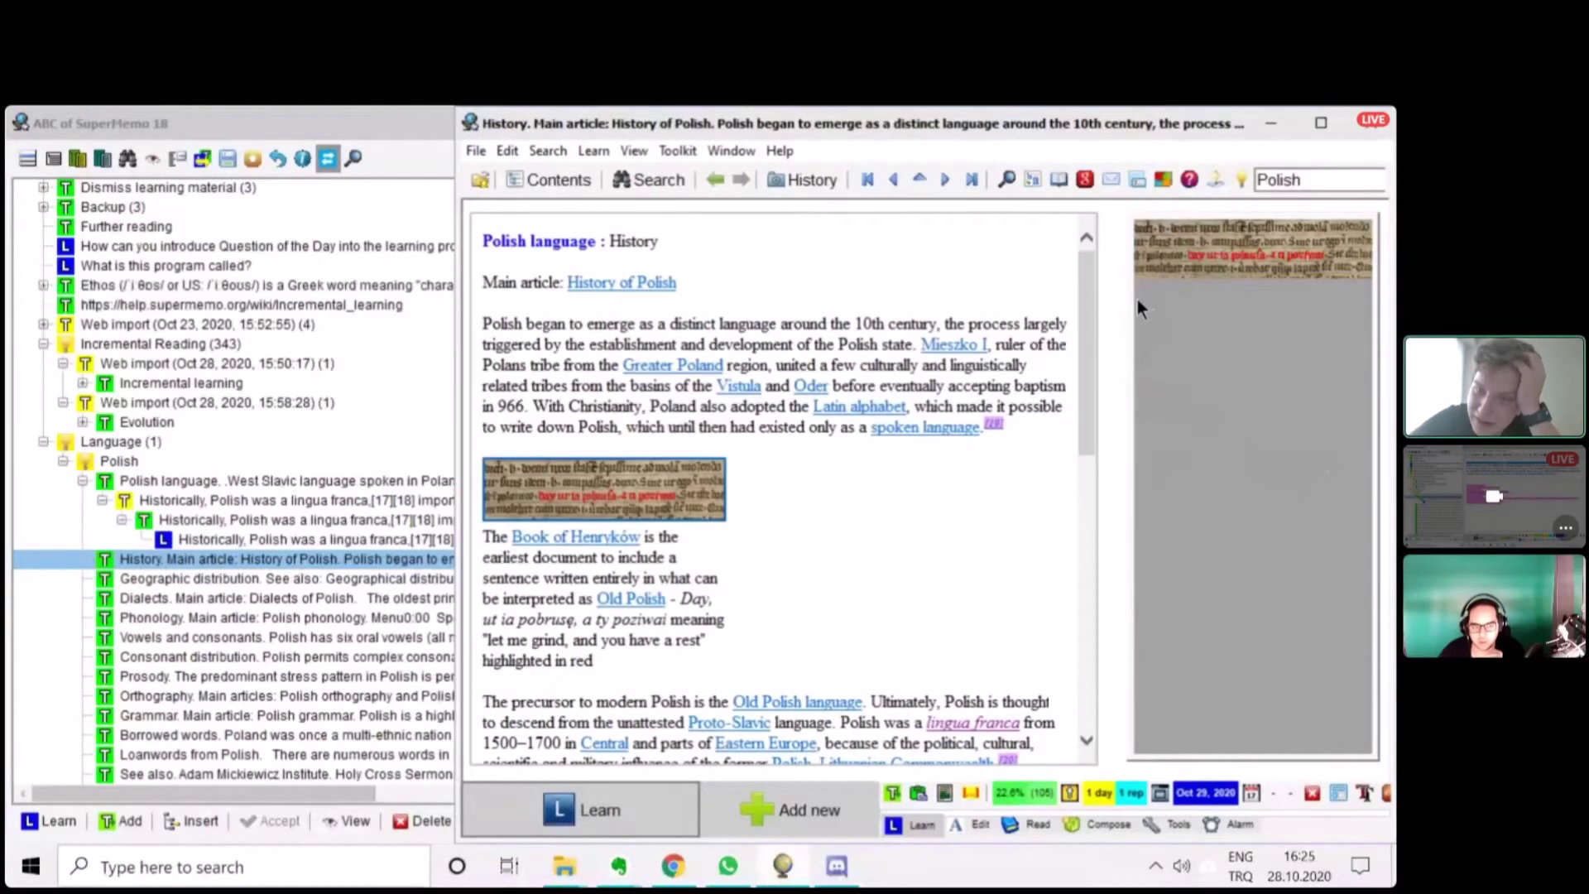
mouse_move(1132, 302)
left_mouse_down()
mouse_move(1080, 304)
mouse_move(1100, 304)
left_mouse_up()
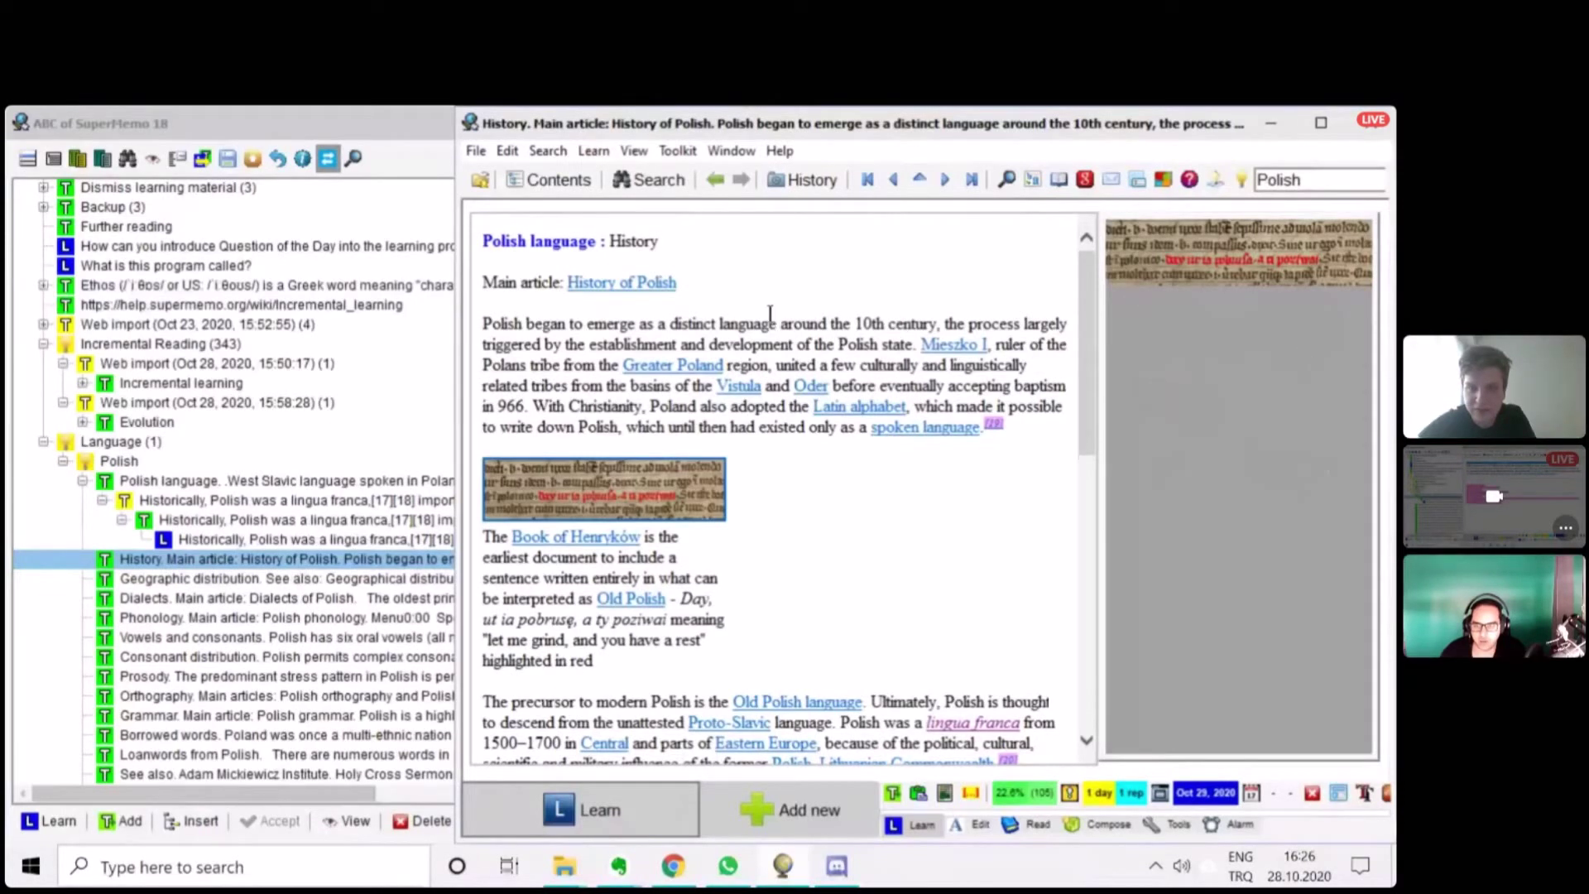
- Open the HTML source of the History topic's text in Notepad, inspect the image markup and close the file
right_click(990, 257)
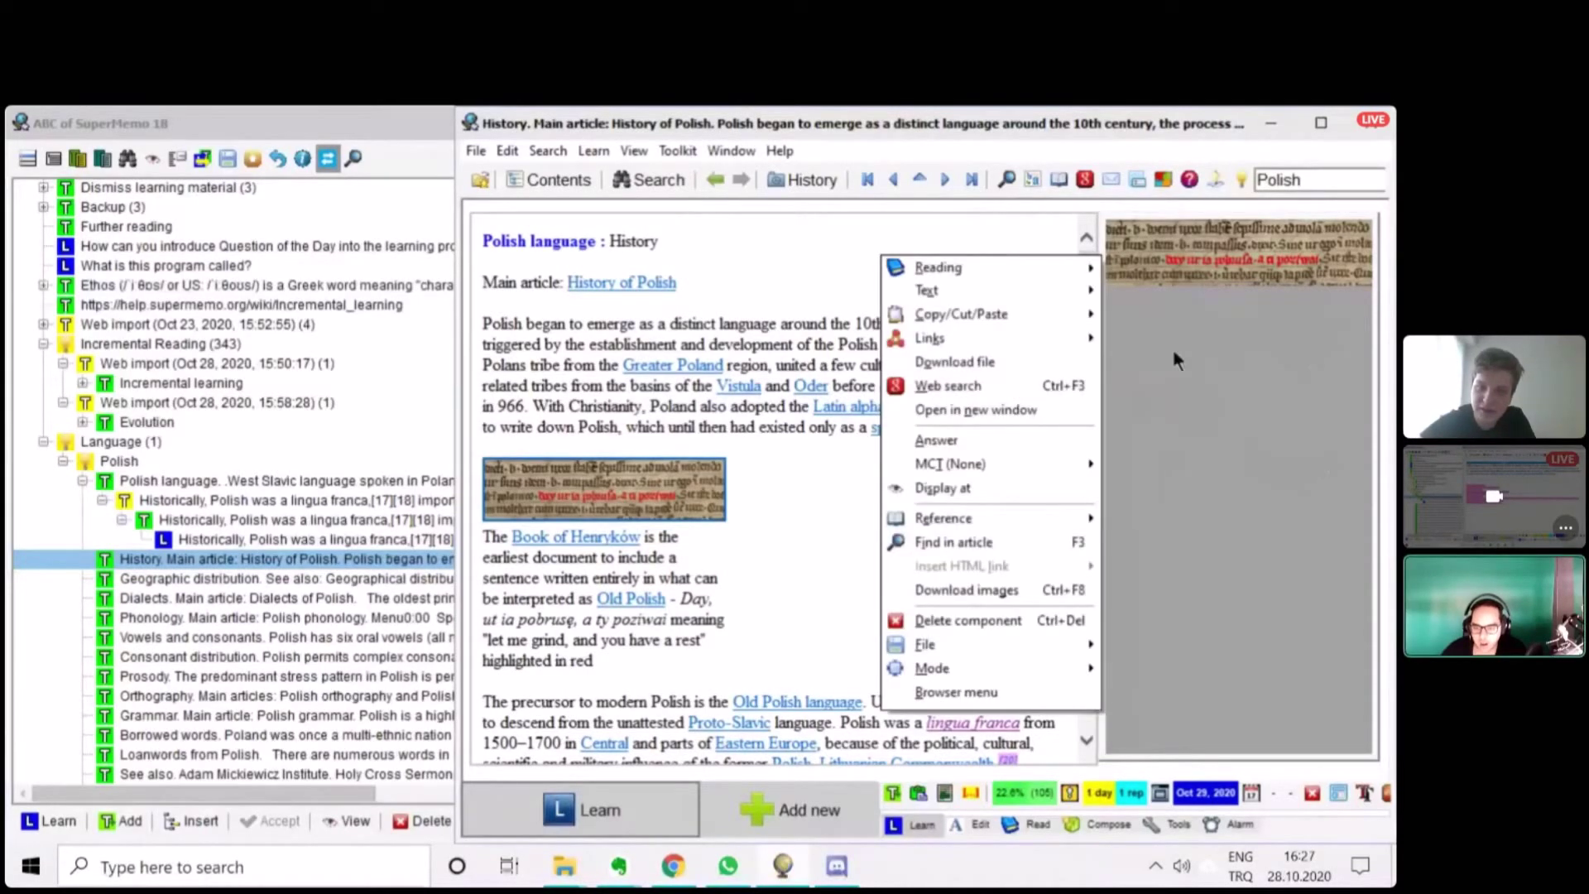
right_click(1200, 354)
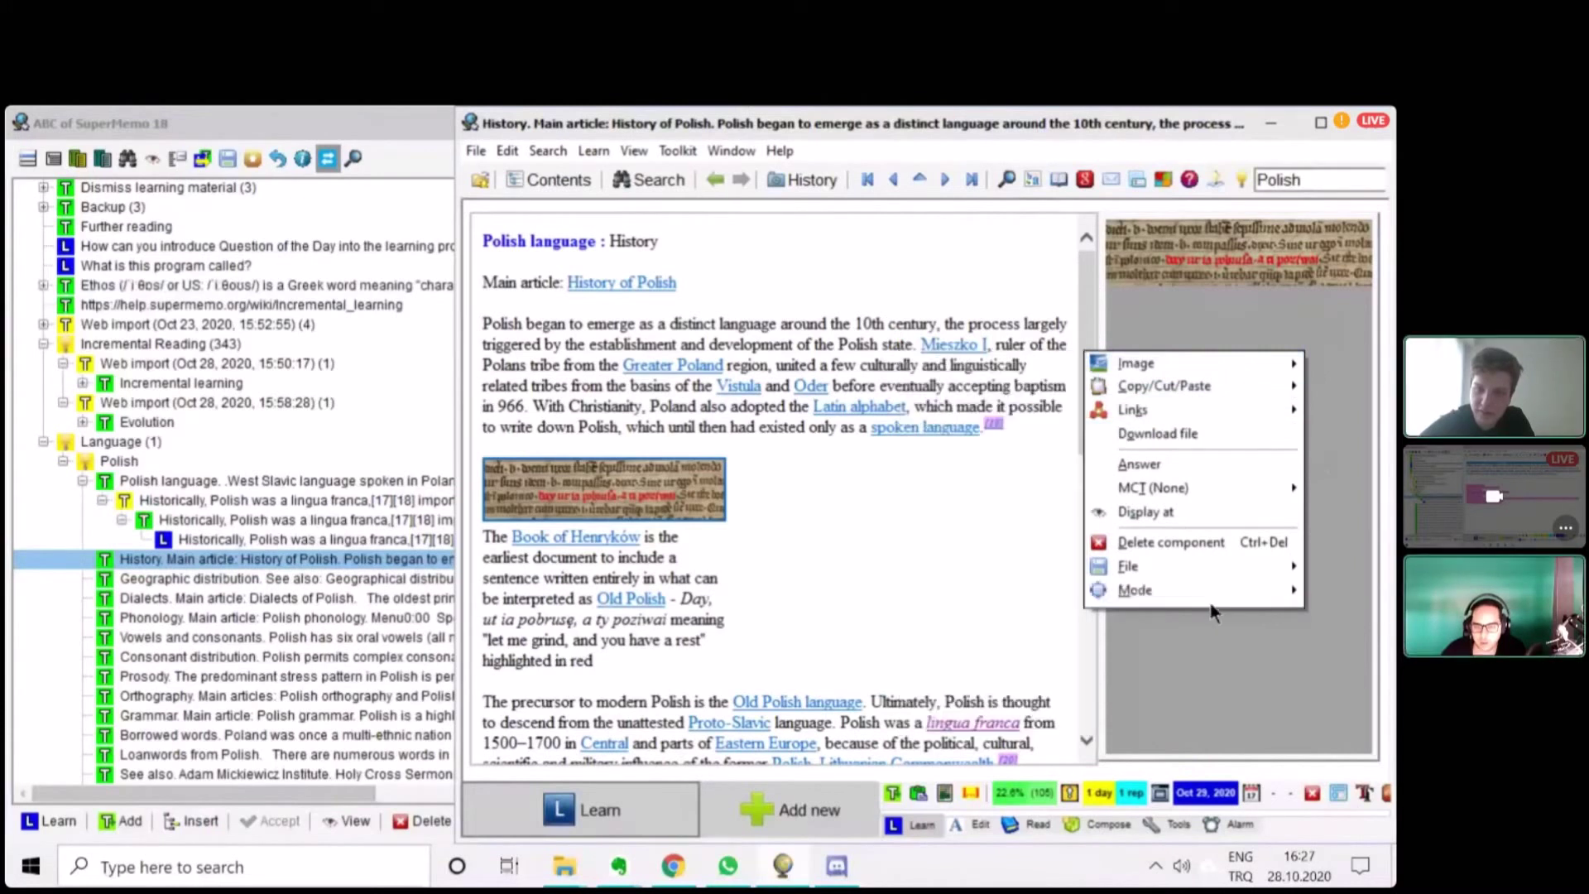
right_click(941, 279)
mouse_move(922, 669)
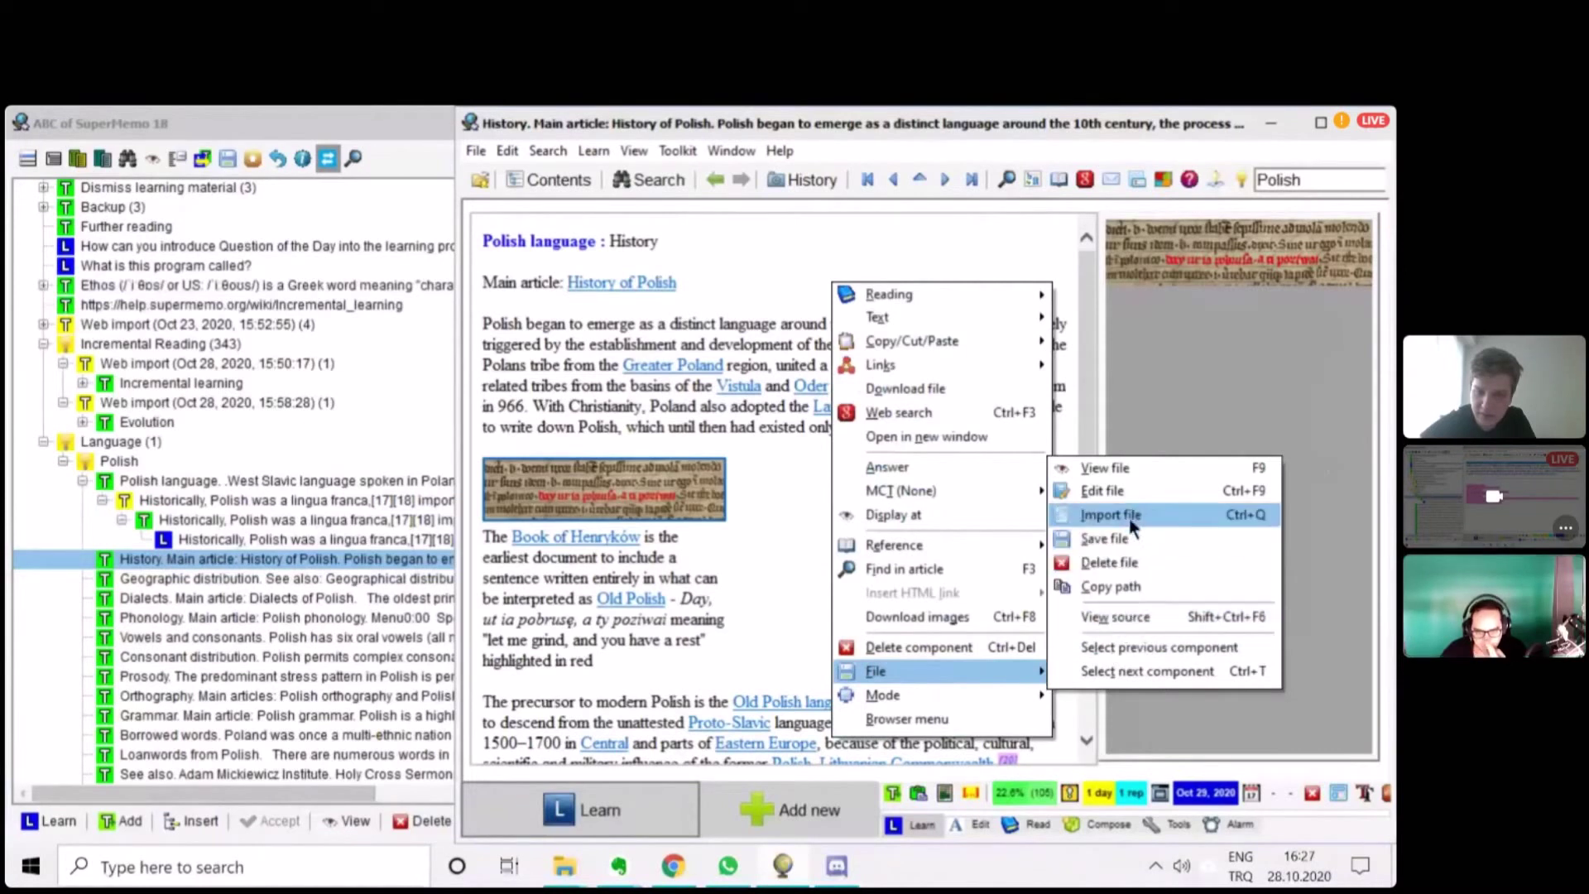
left_click(1168, 616)
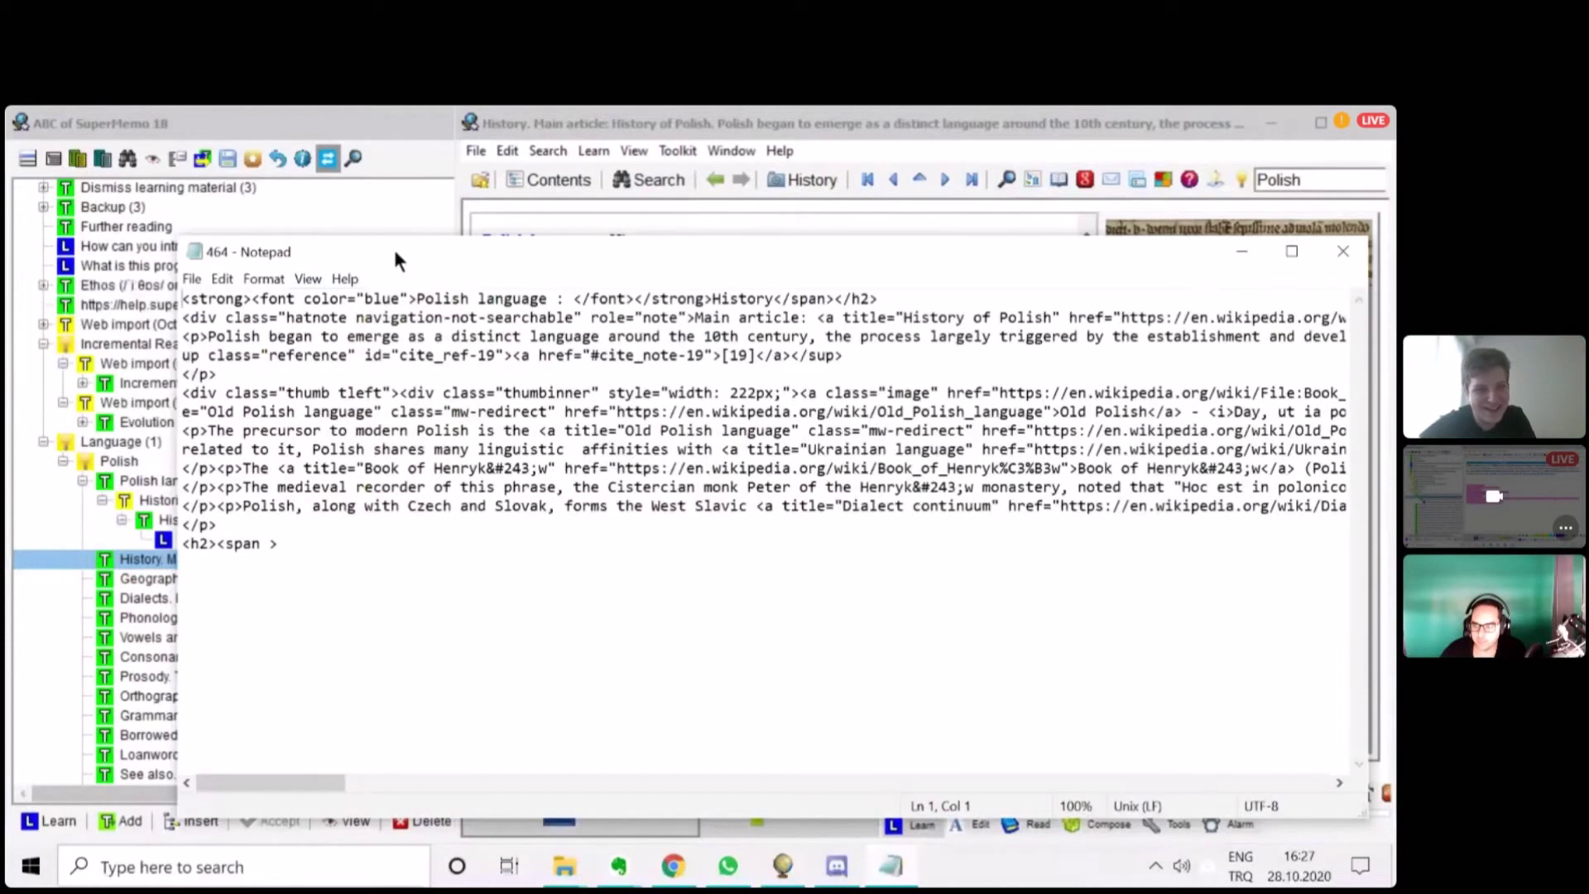
left_click_drag(384, 248, 324, 215)
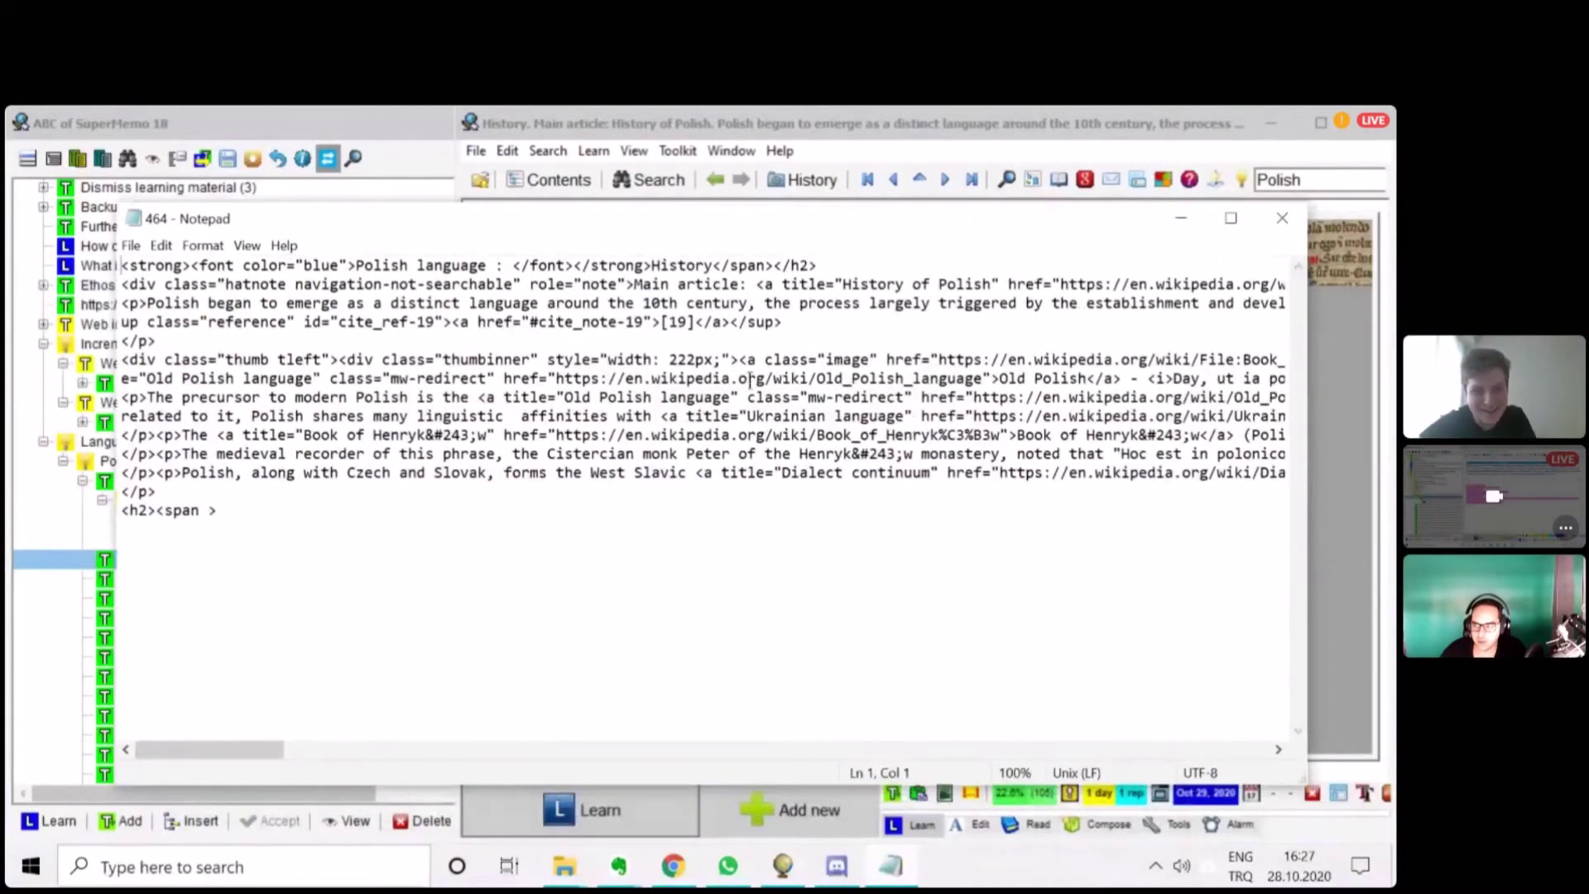
left_click(718, 358)
double_click(719, 357)
left_click(719, 358)
left_click_drag(262, 748, 211, 722)
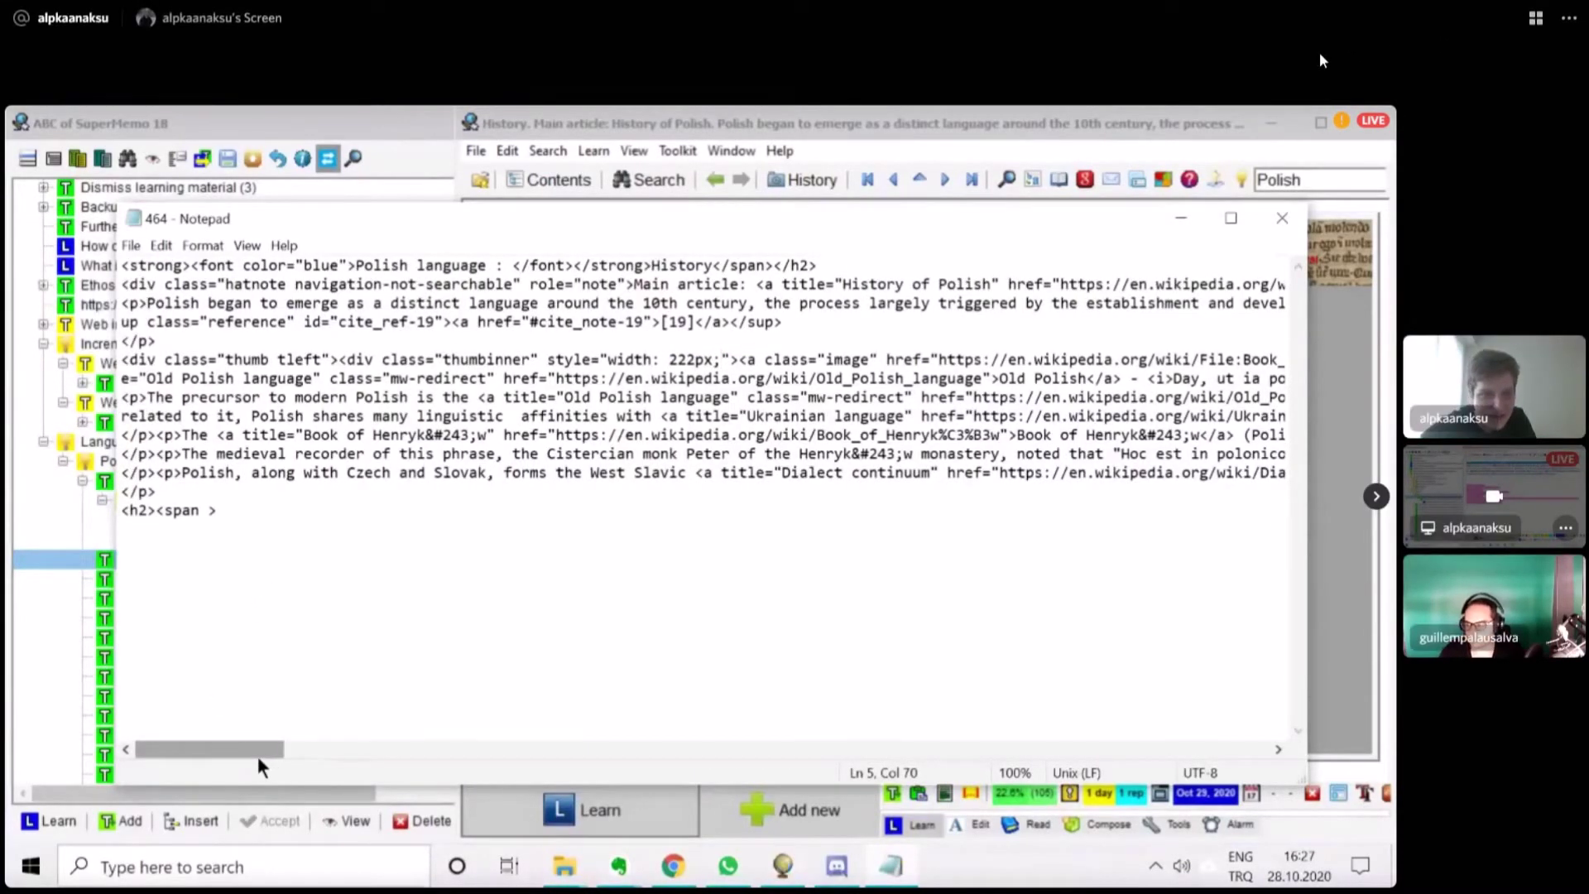
left_click_drag(253, 747, 1225, 348)
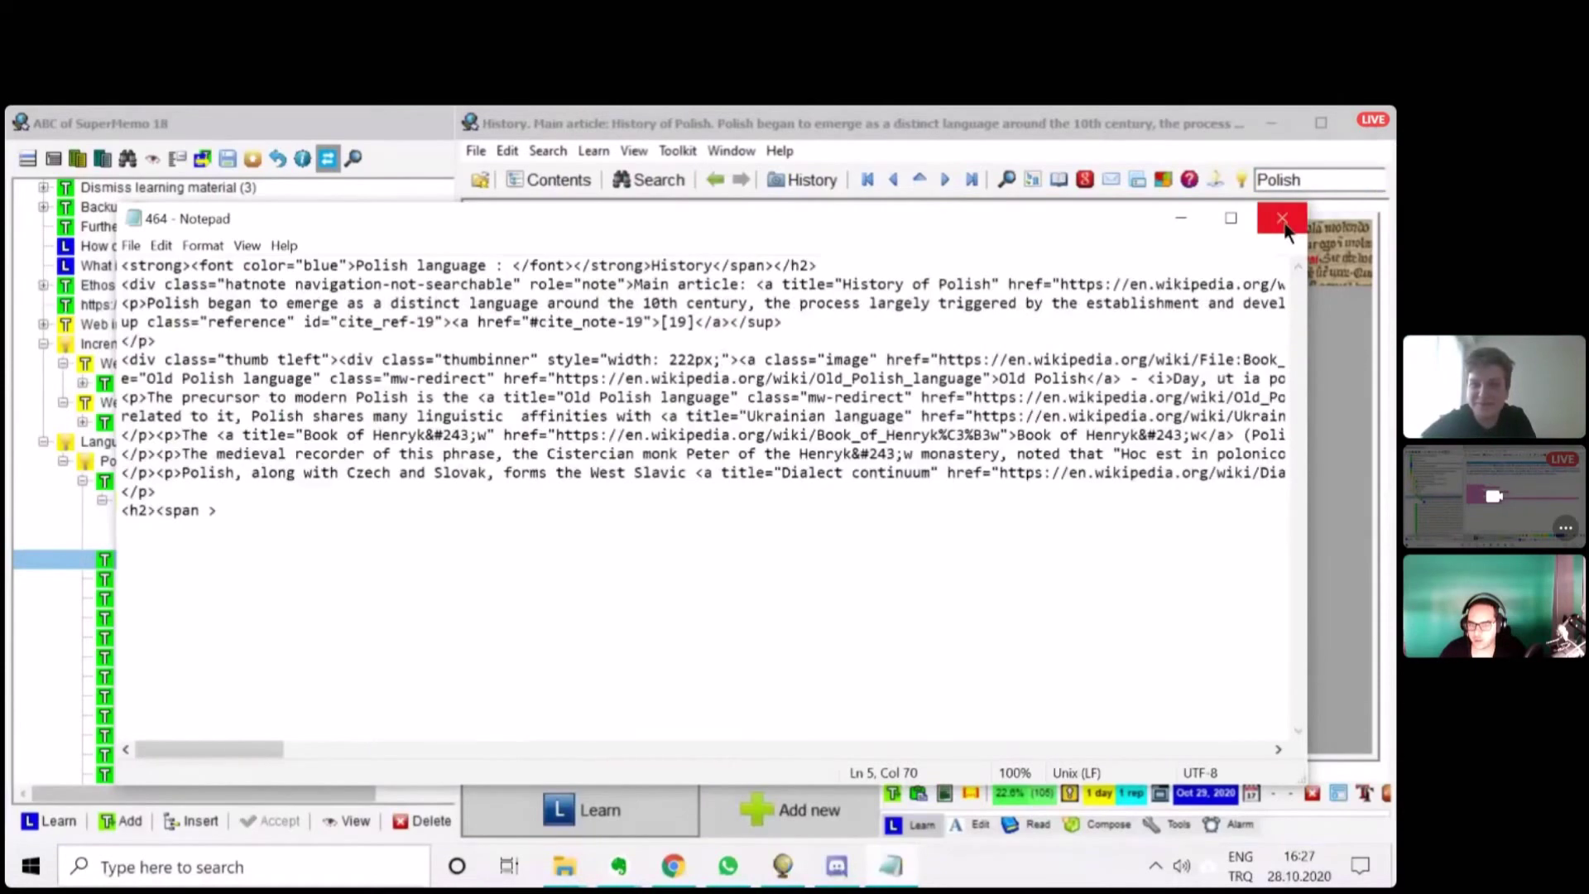
left_click(1283, 220)
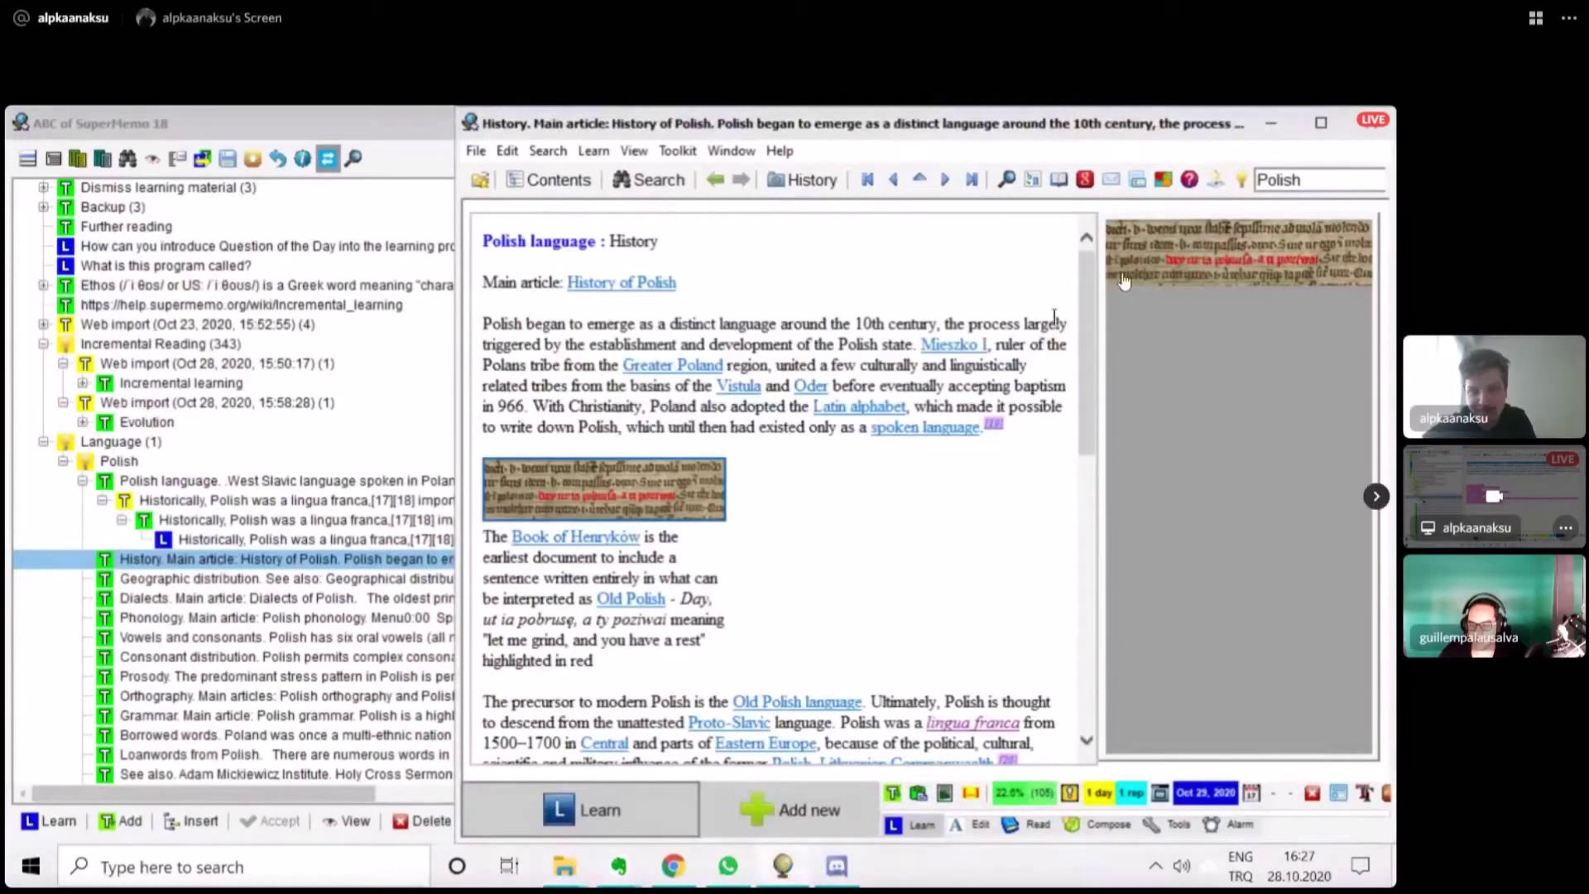
- Review the image operations available for the Book of Henryków image component
right_click(1035, 286)
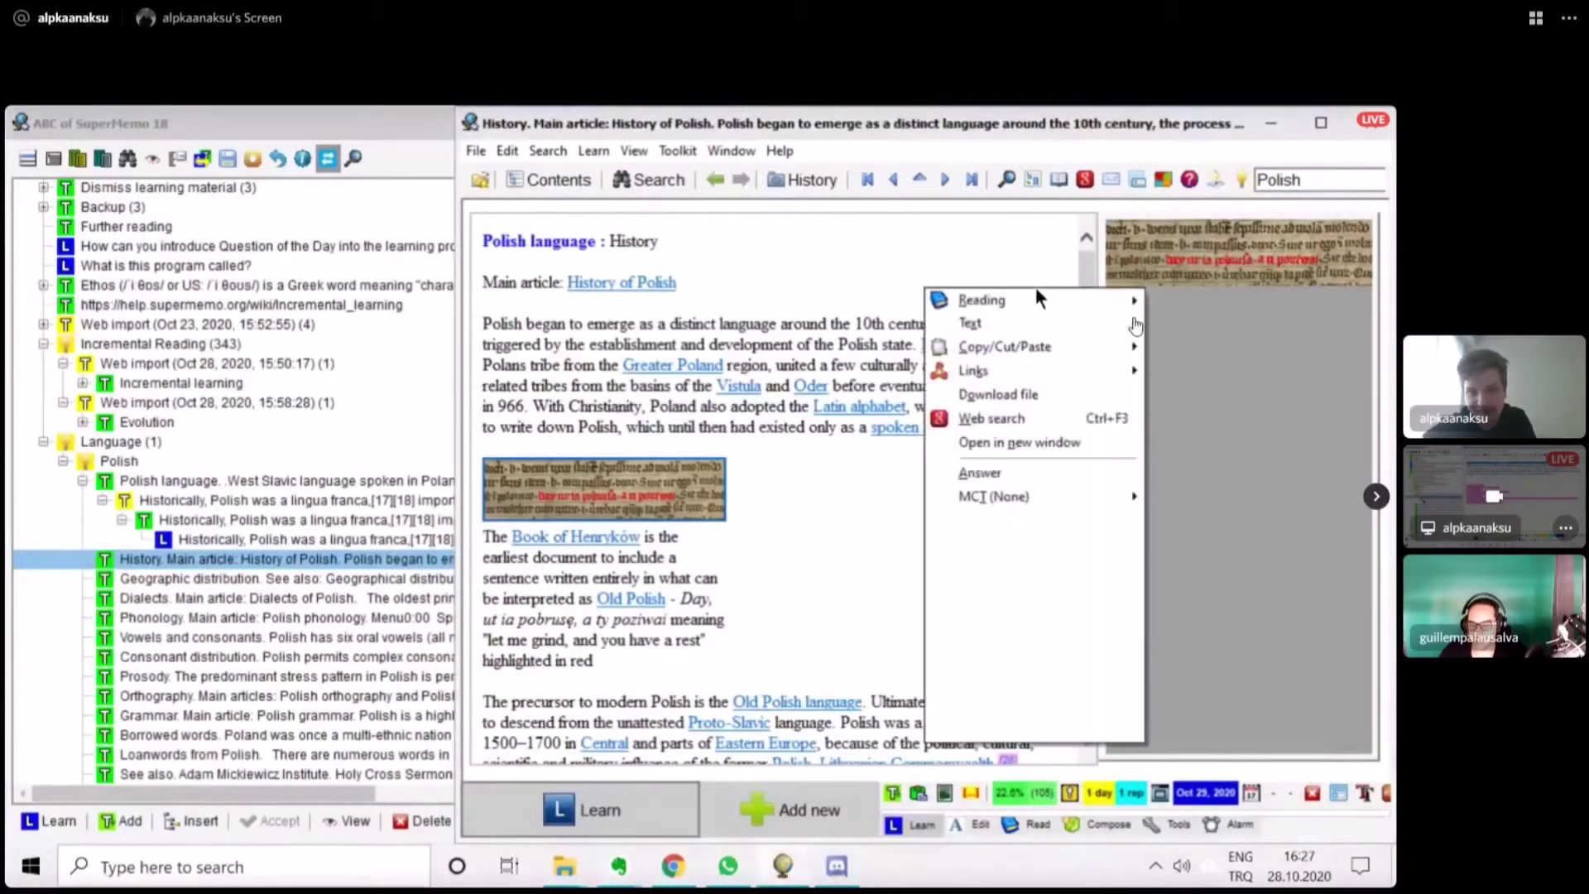
left_click(957, 252)
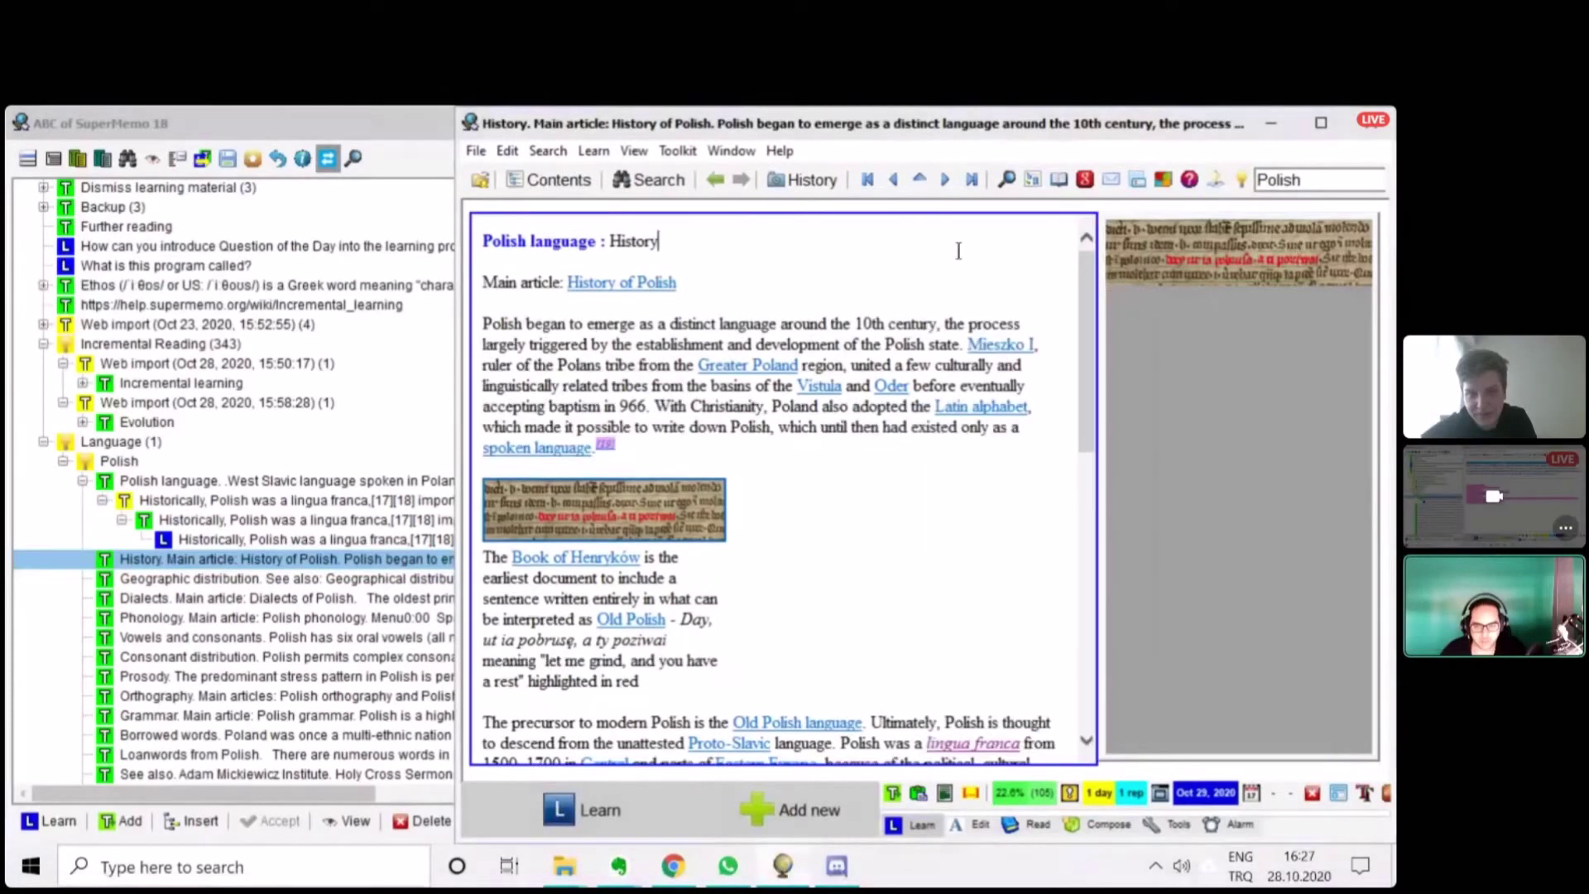
scroll(853, 444, "down", 2)
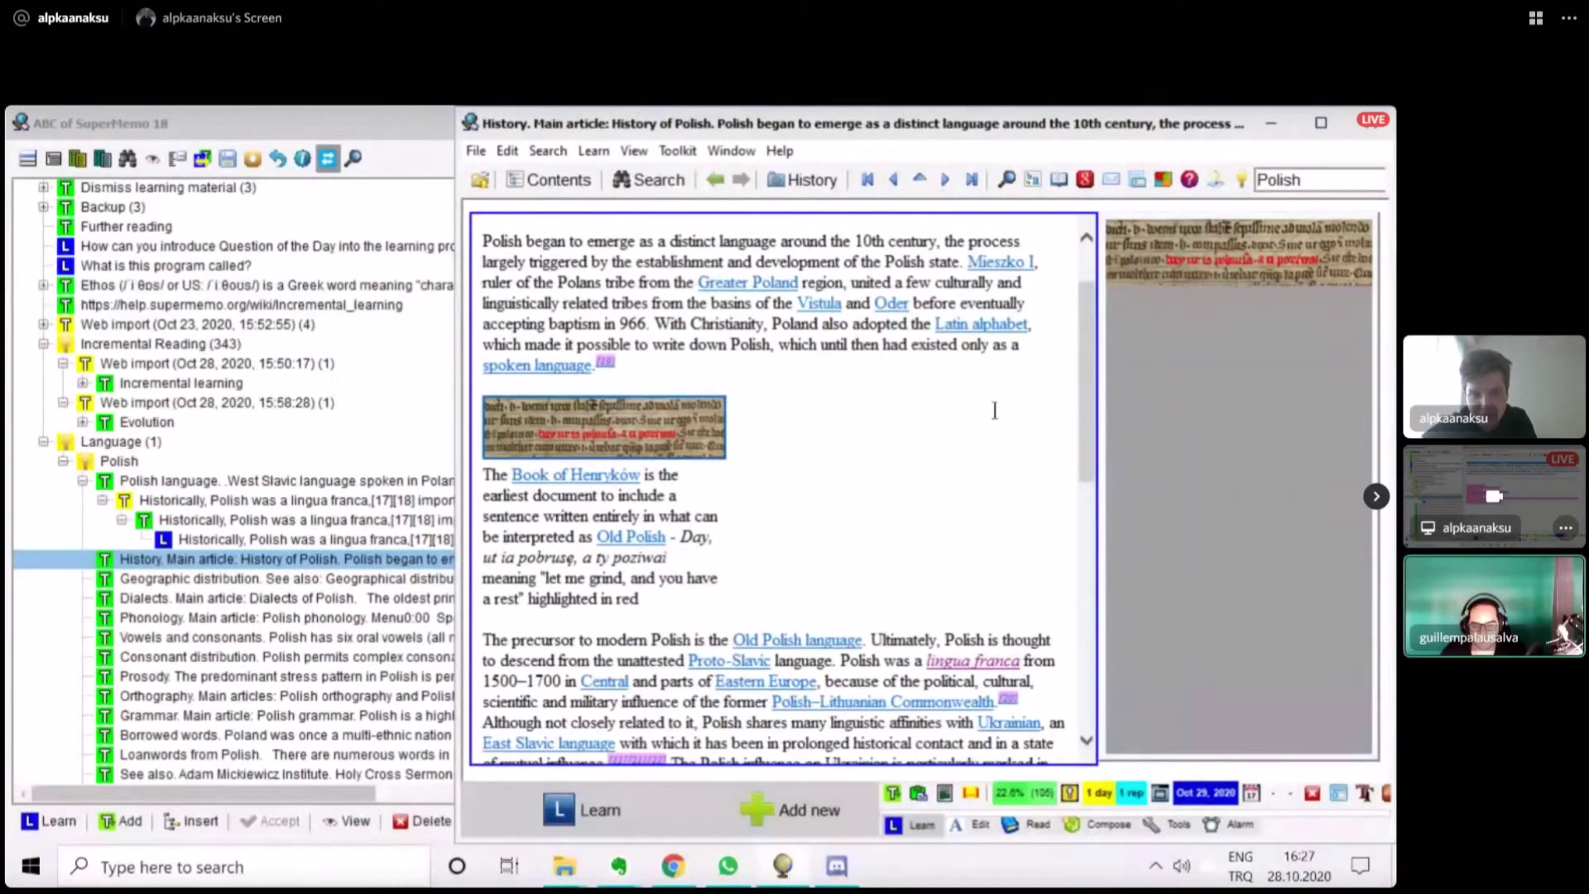
left_click(726, 563)
left_click(837, 482)
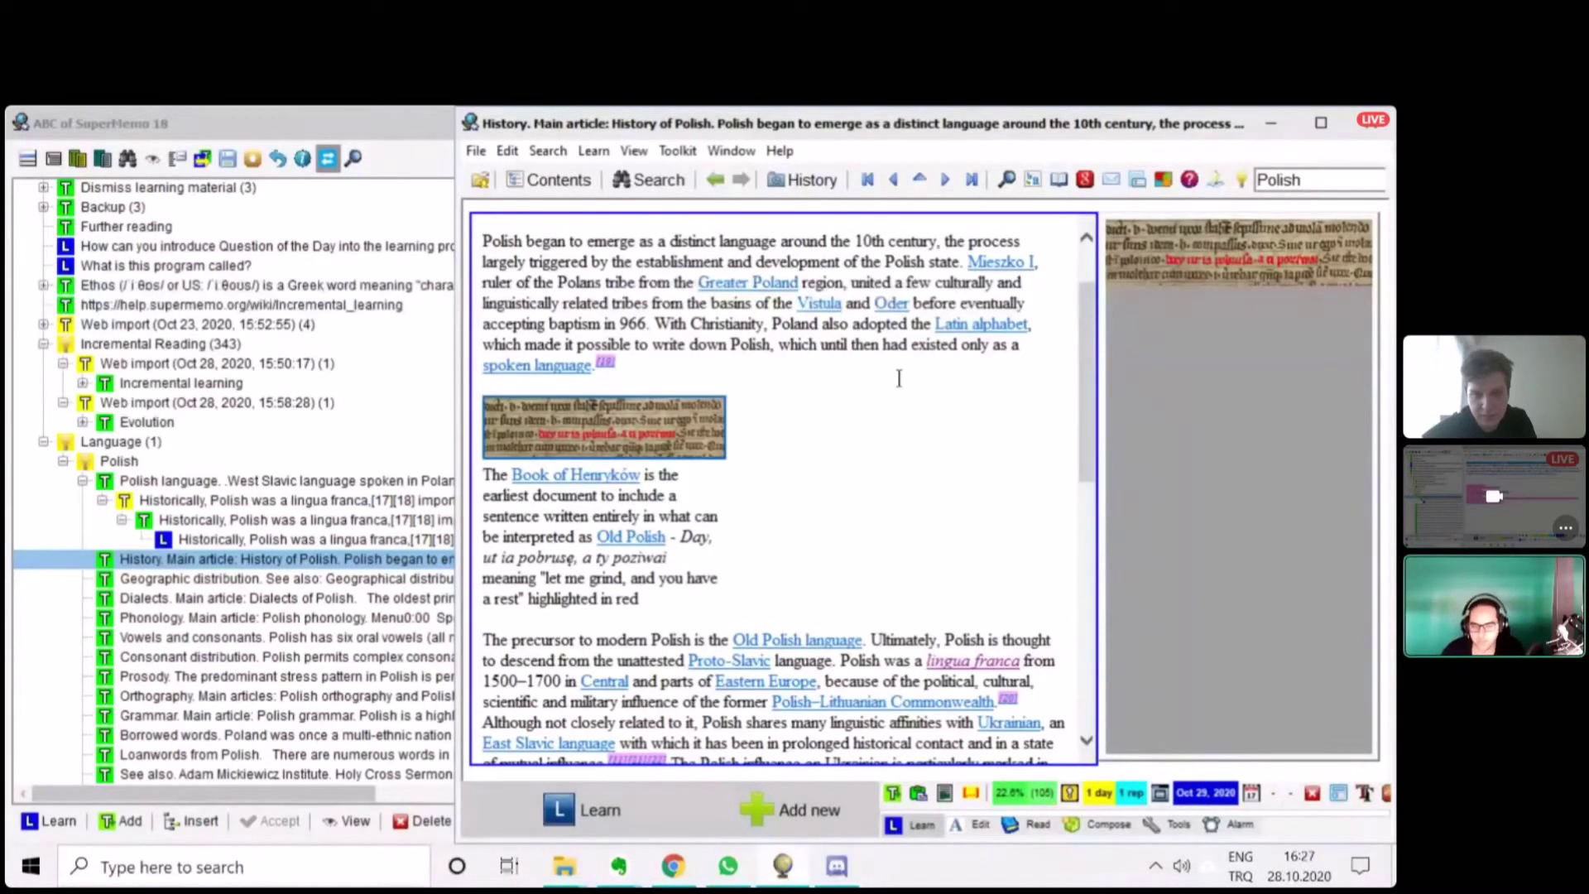
right_click(1175, 253)
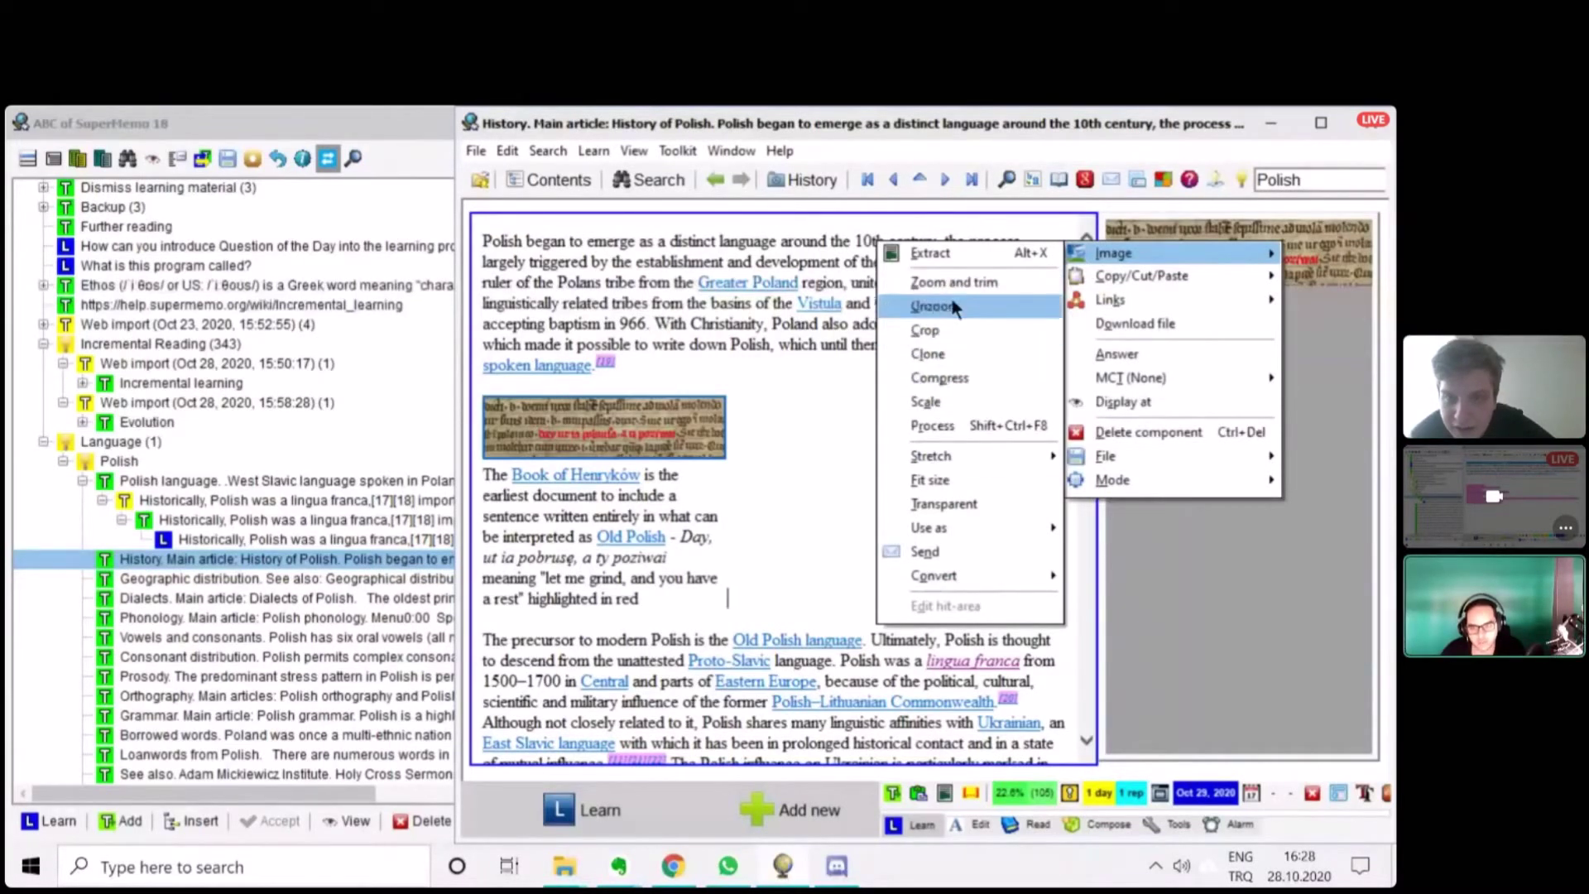
mouse_move(1241, 277)
left_click(1355, 347)
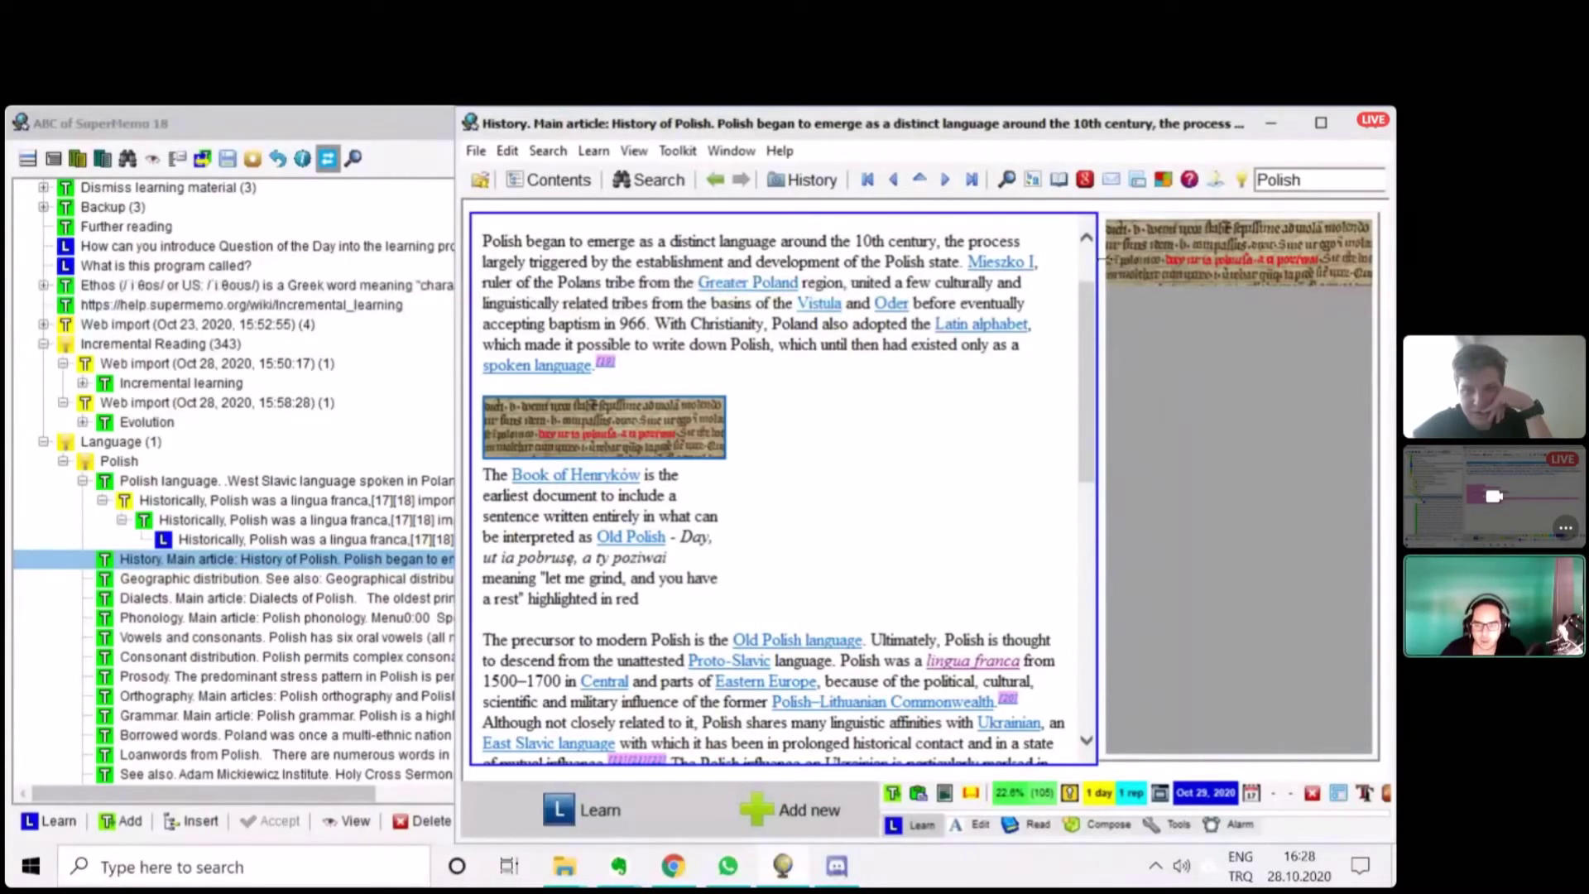
- Extract the sentence about Polish emerging as a distinct language around the 10th century from the History text and open the extract
scroll(762, 381, "up", 1)
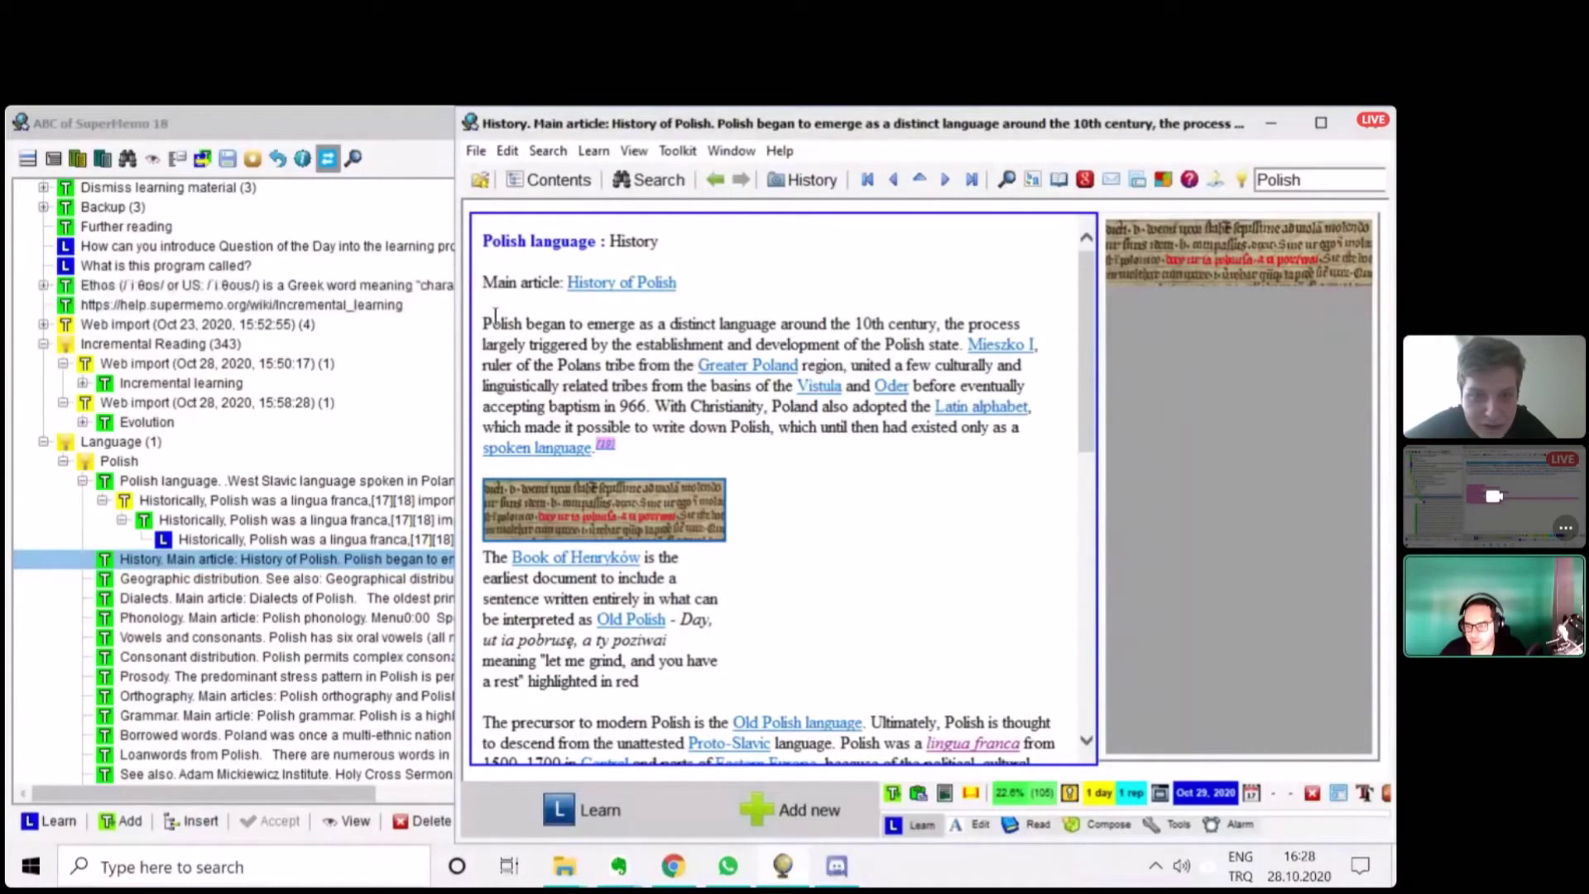
left_click_drag(487, 323, 964, 346)
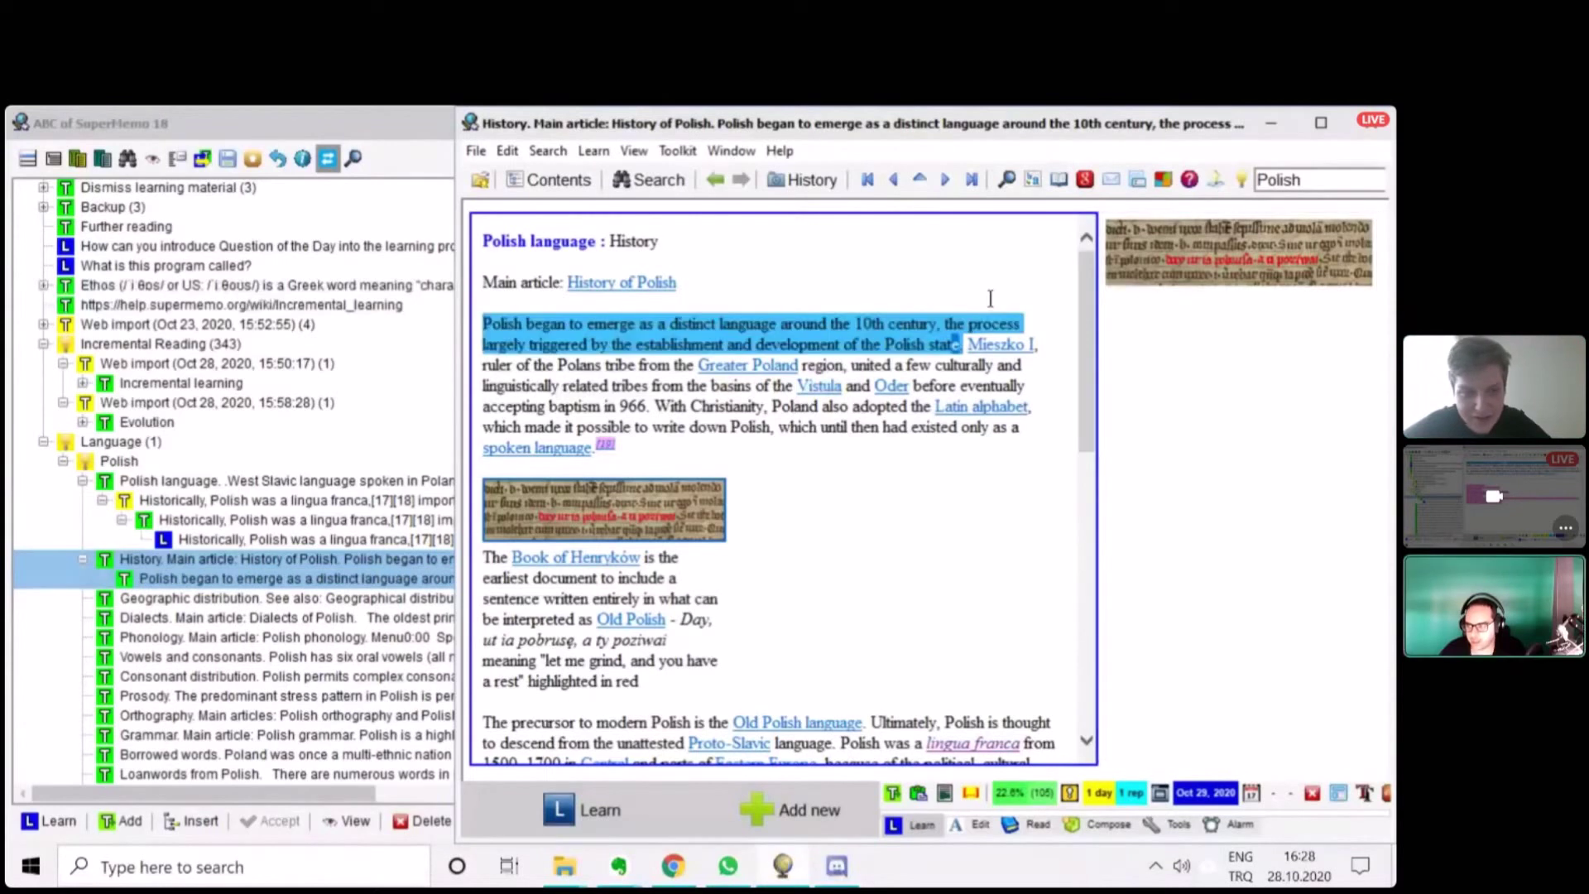
left_click(373, 578)
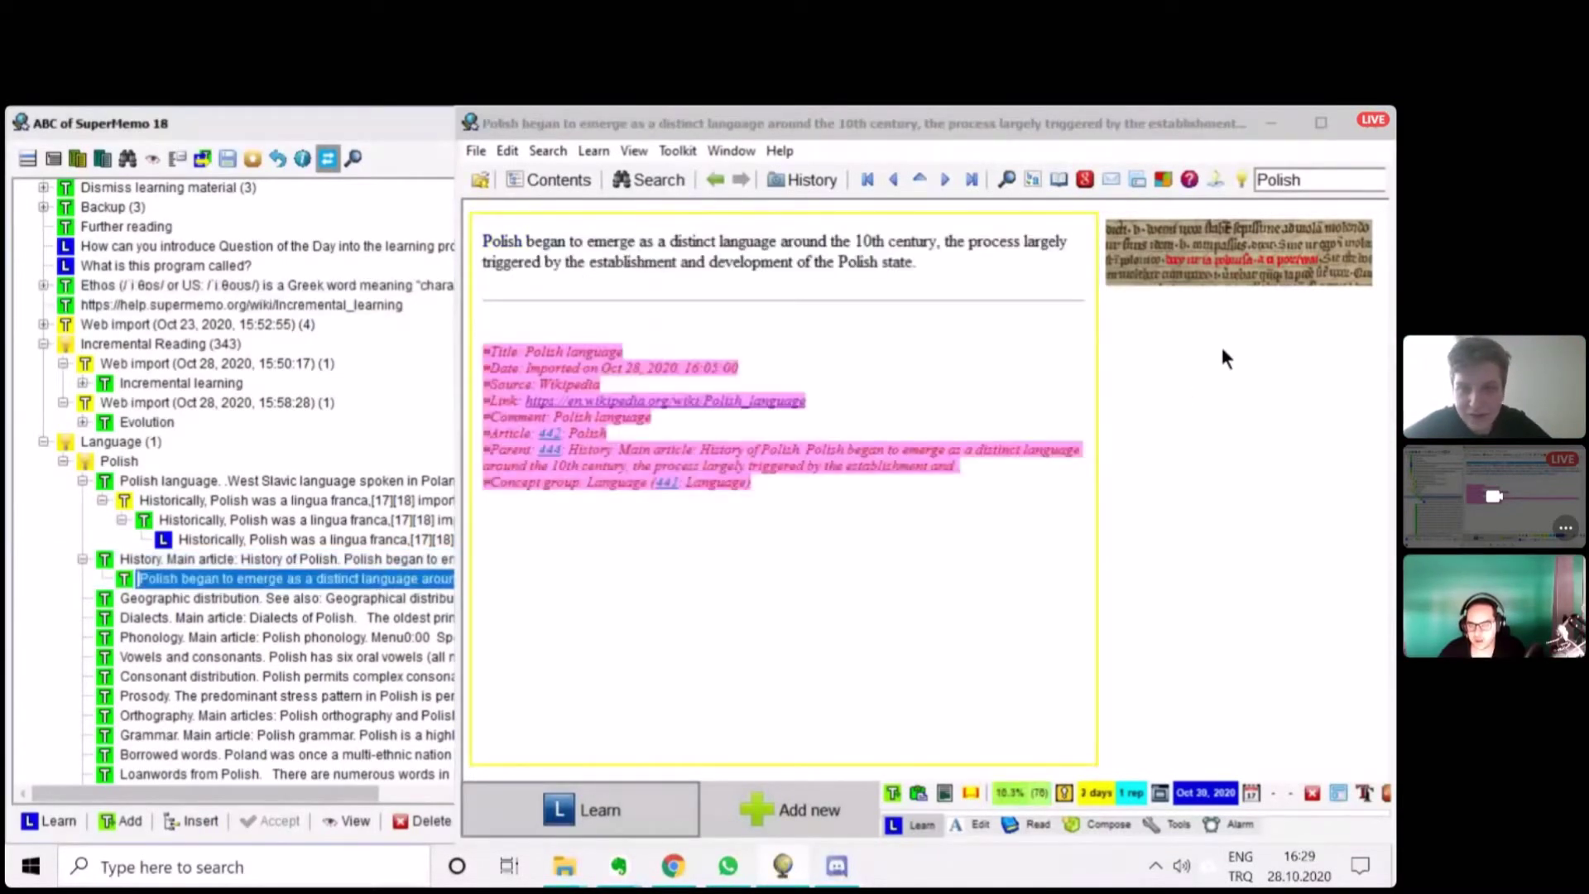
left_click(1203, 255)
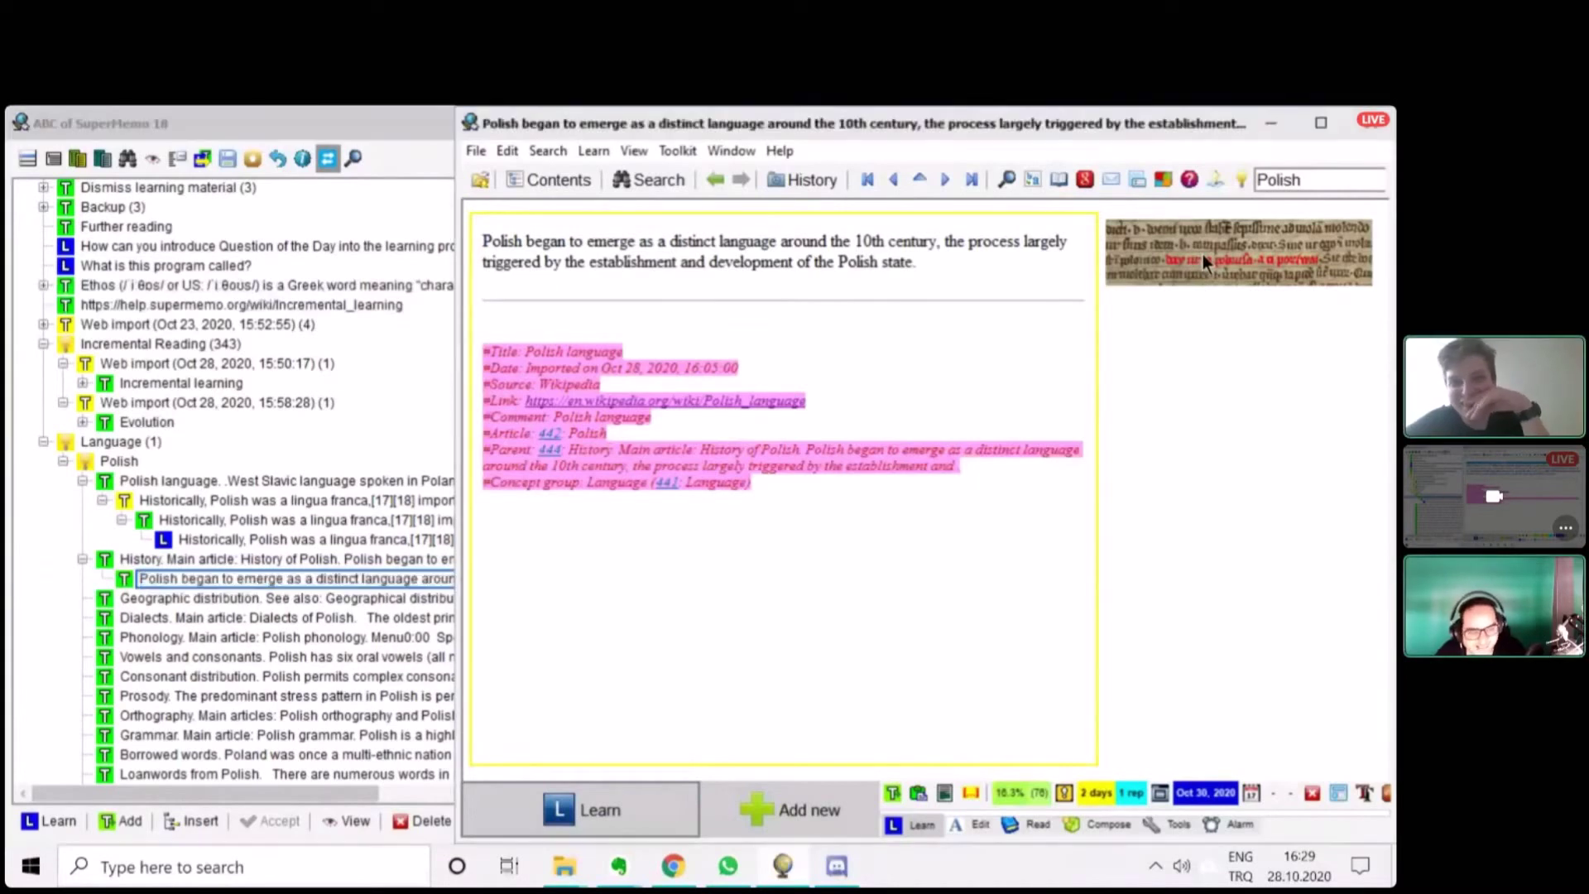
left_click(1011, 368)
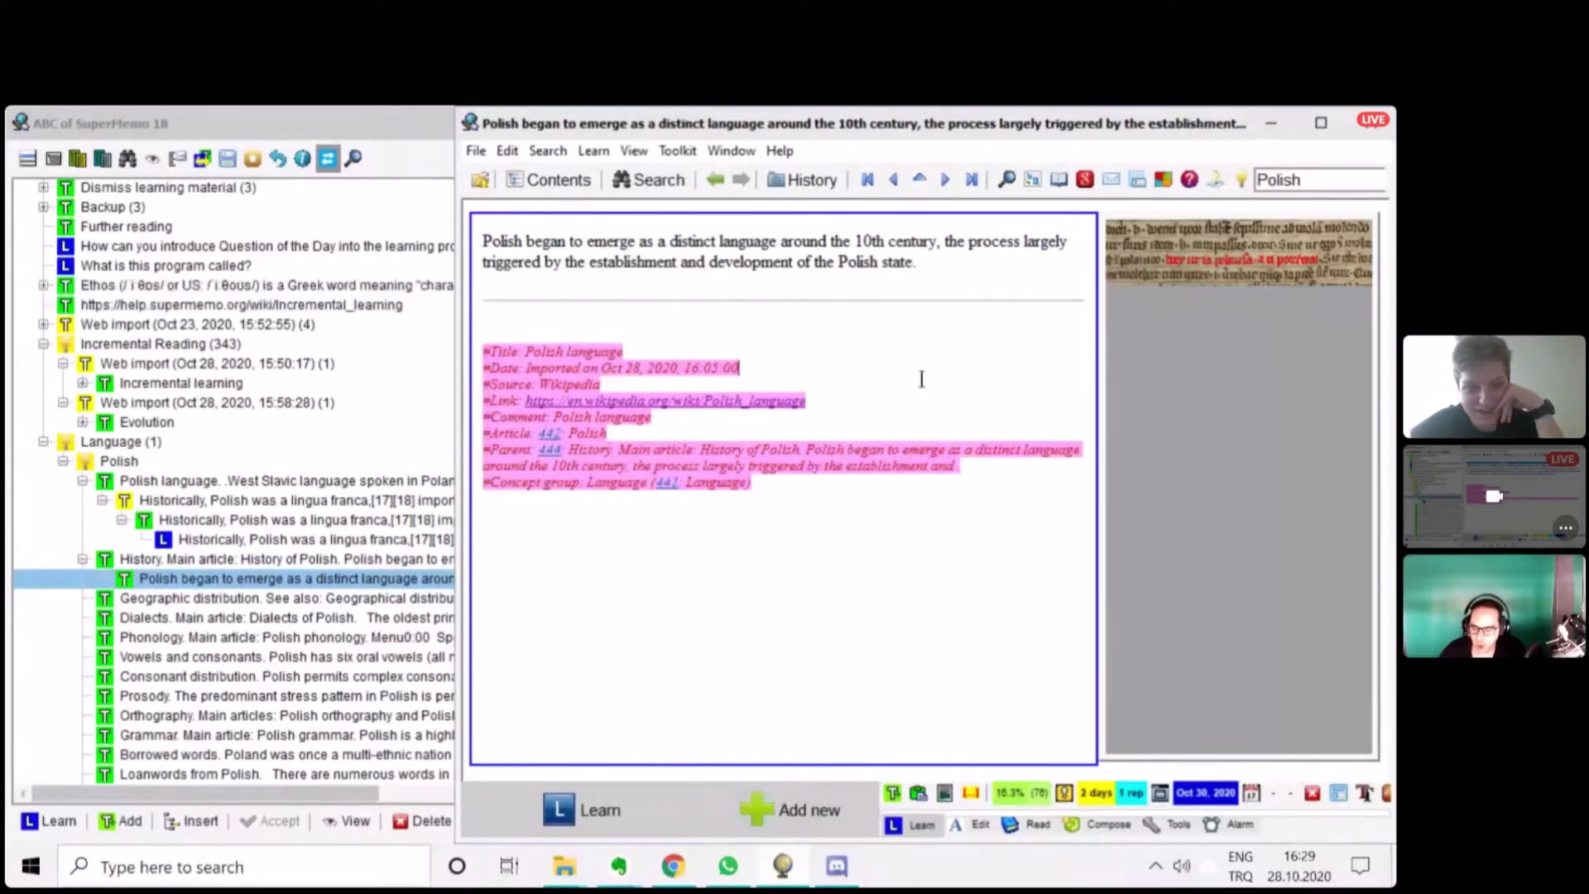
- Return to the History topic and check its template assignment in the status section of the element data
left_click(207, 559)
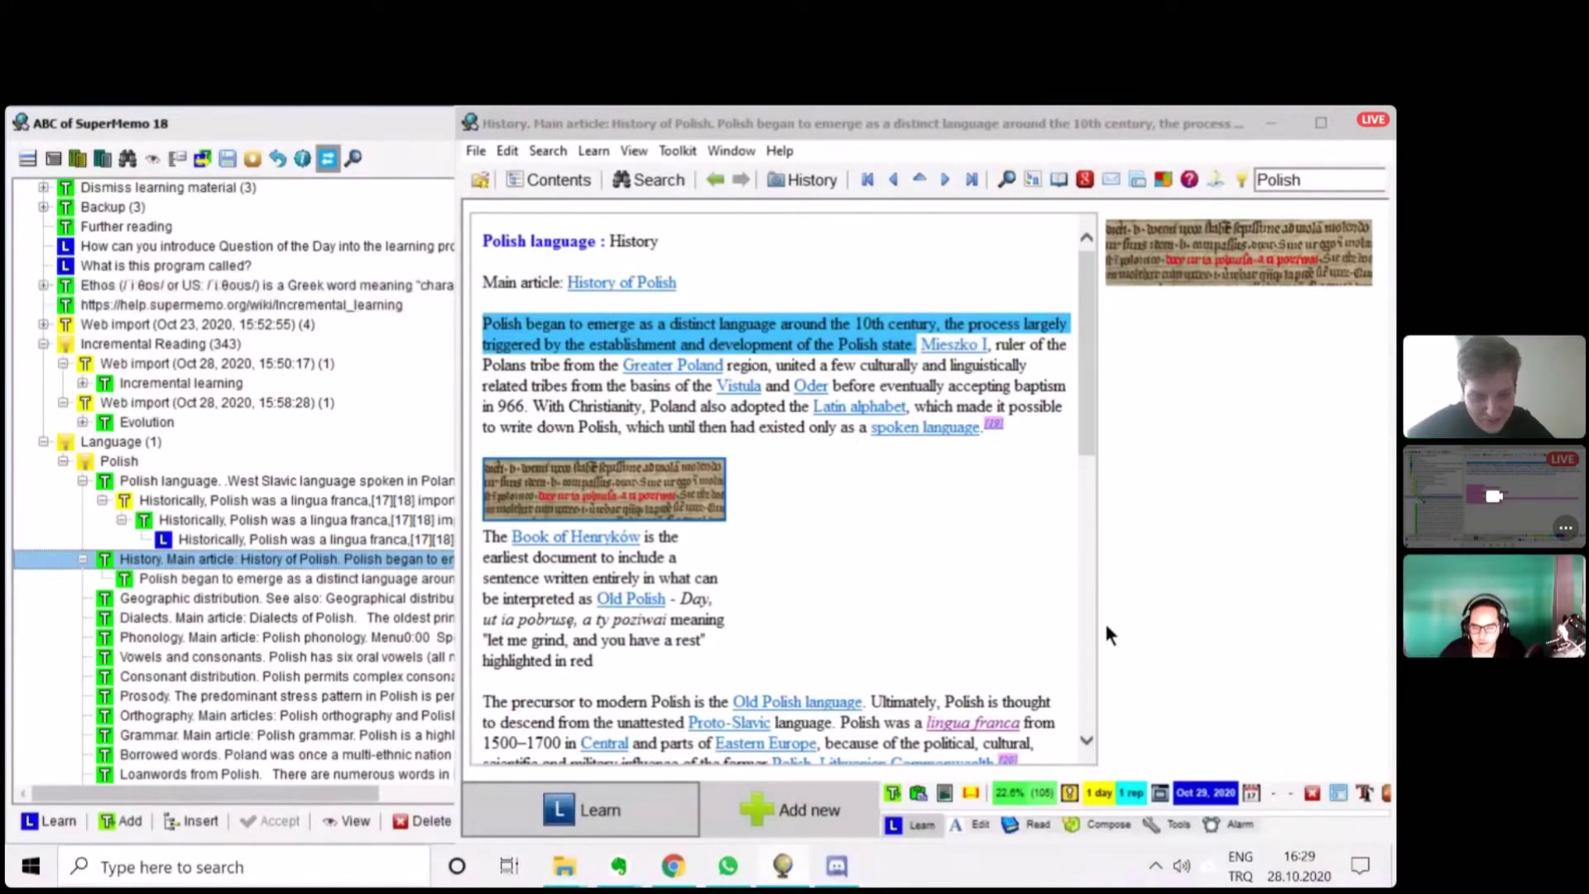
left_click(1112, 580)
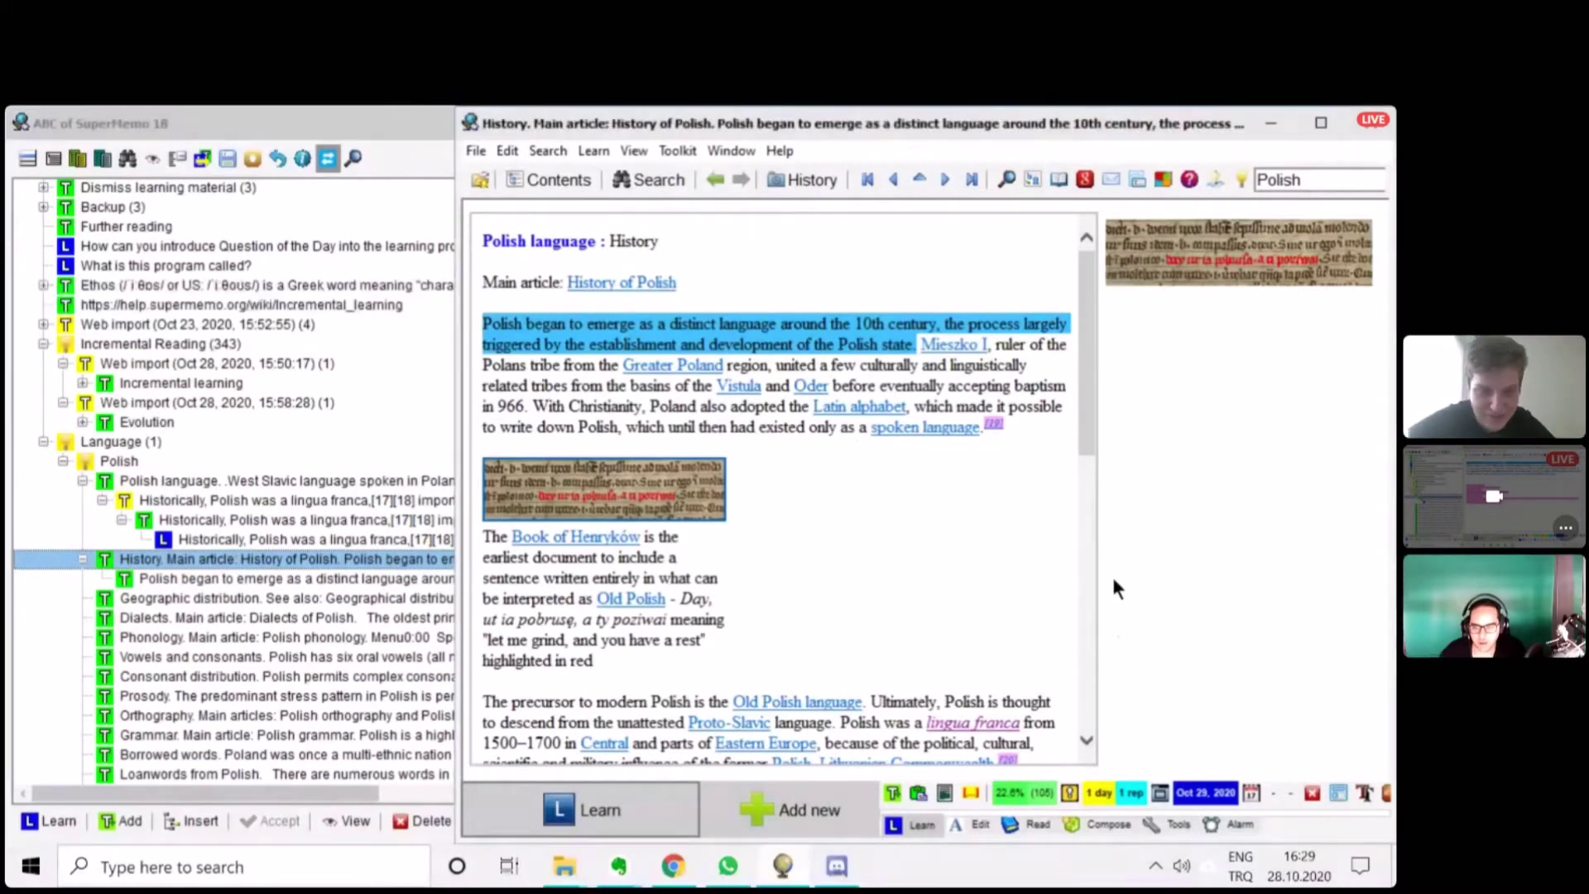
key("ctrl+F8")
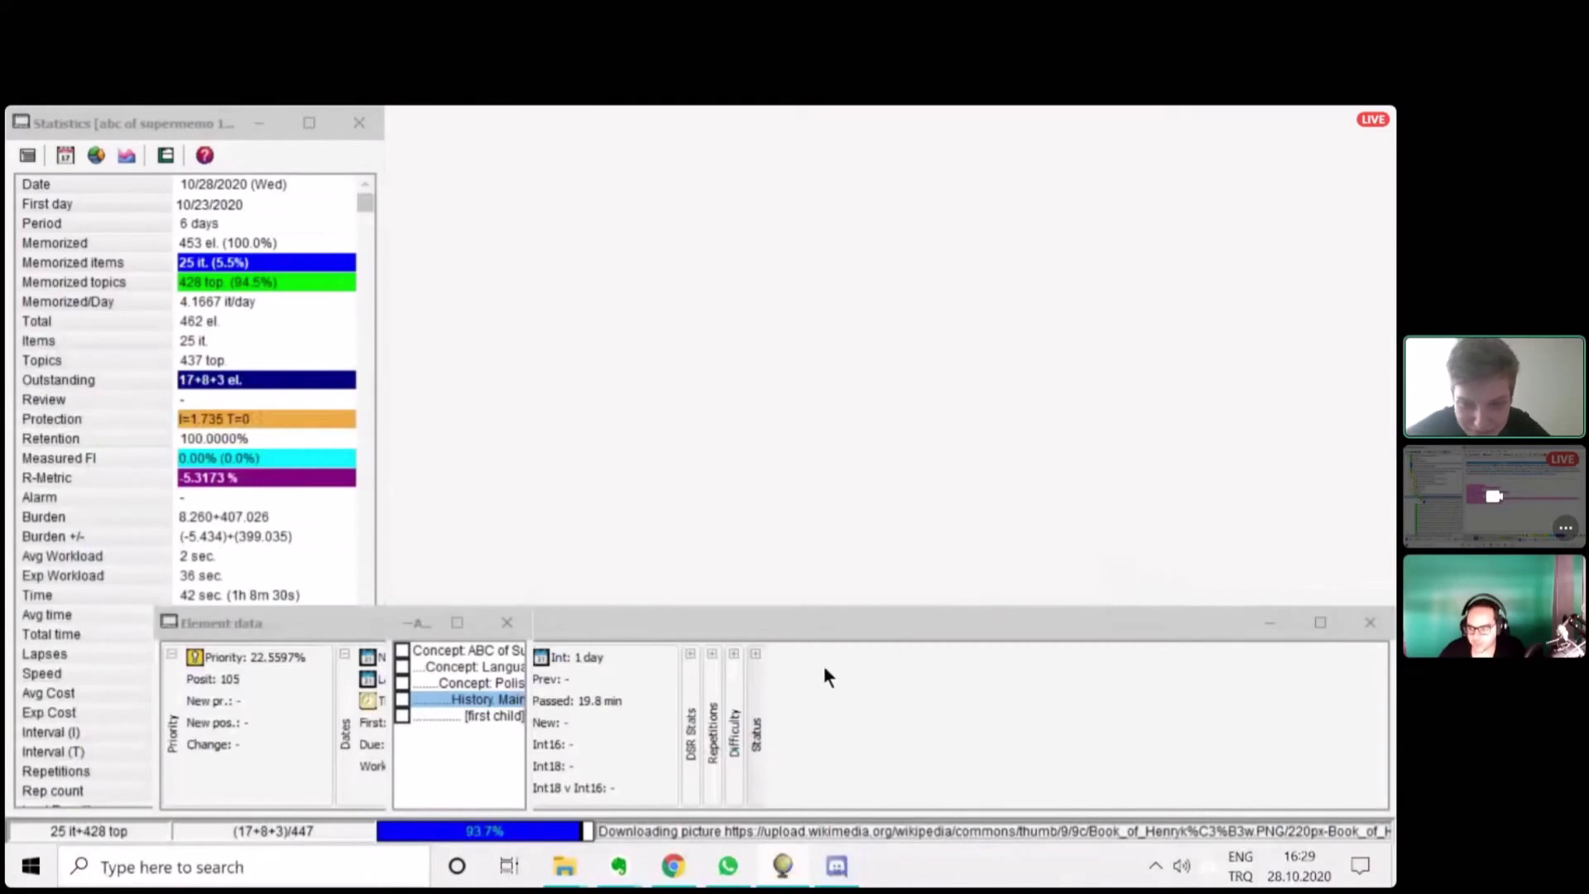
left_click(755, 652)
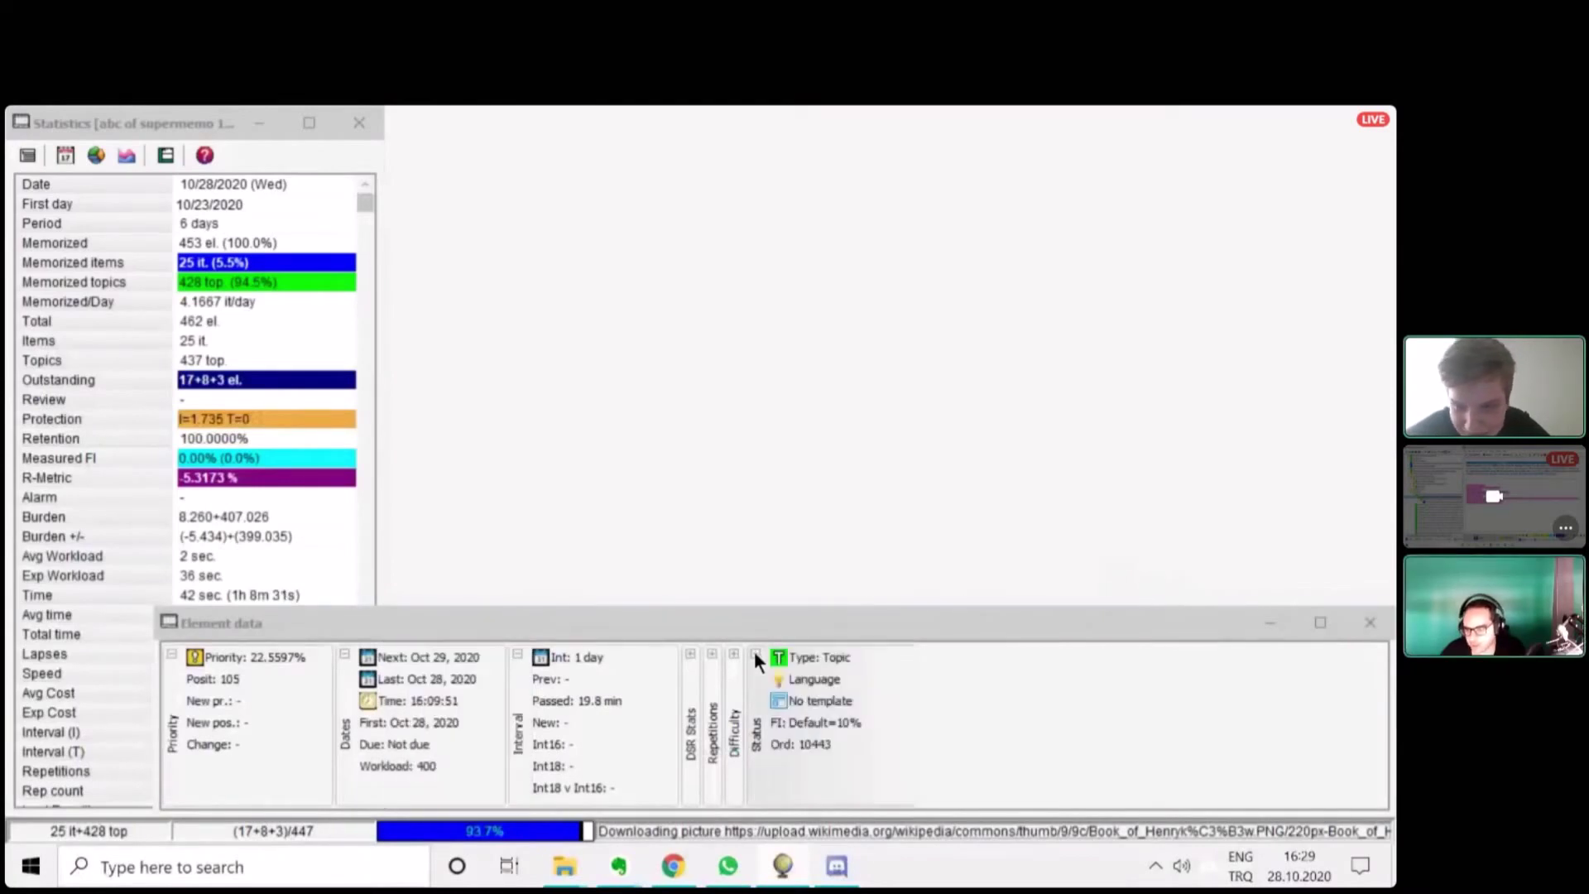
left_click(846, 702)
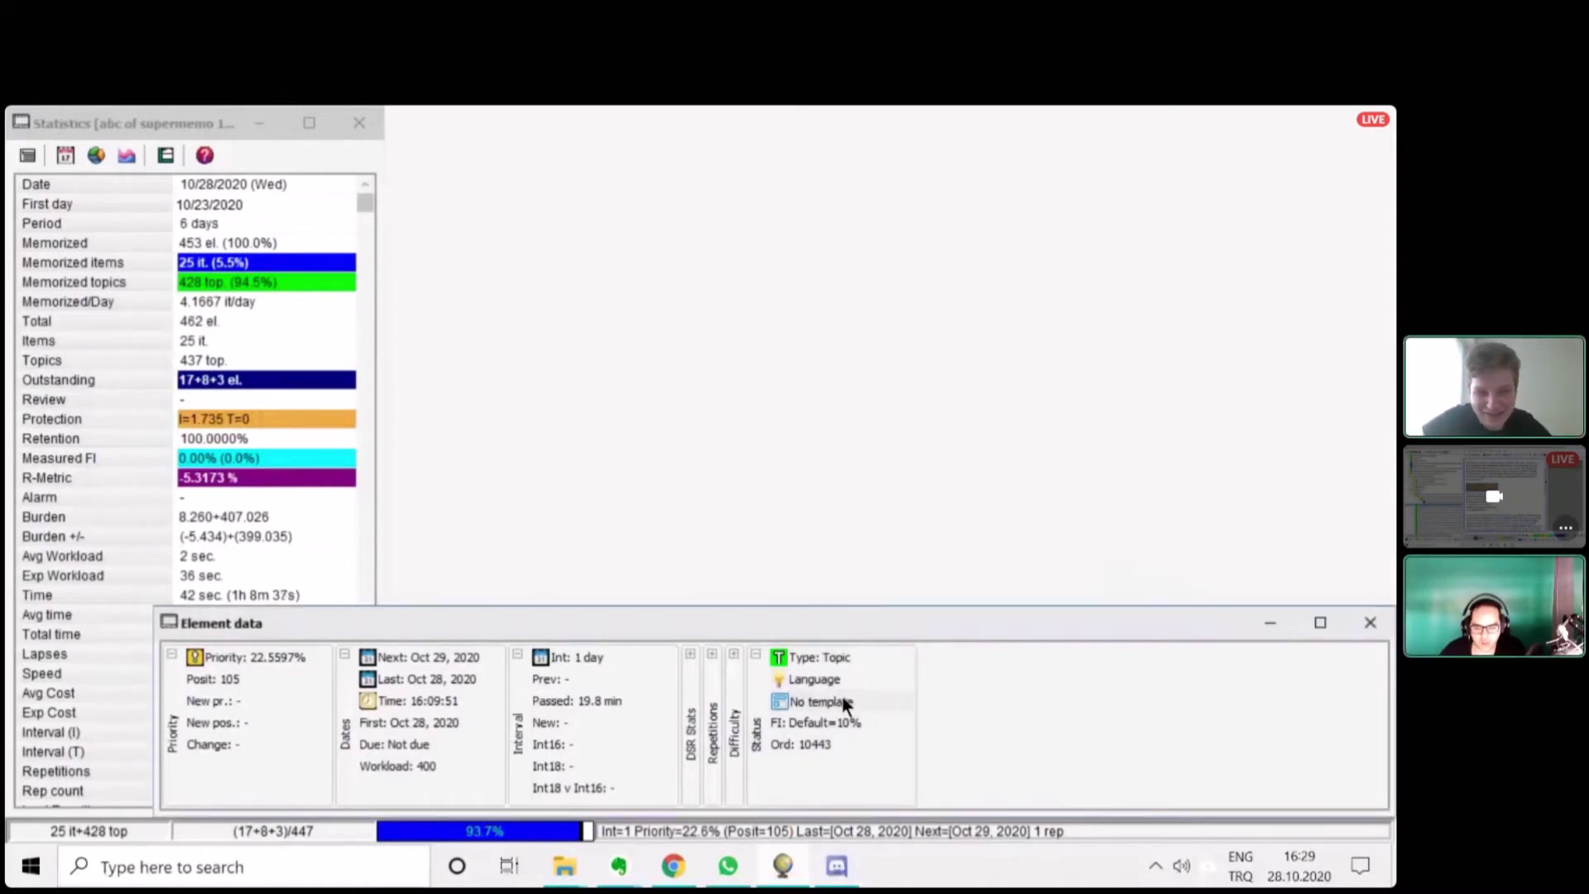
left_click(891, 431)
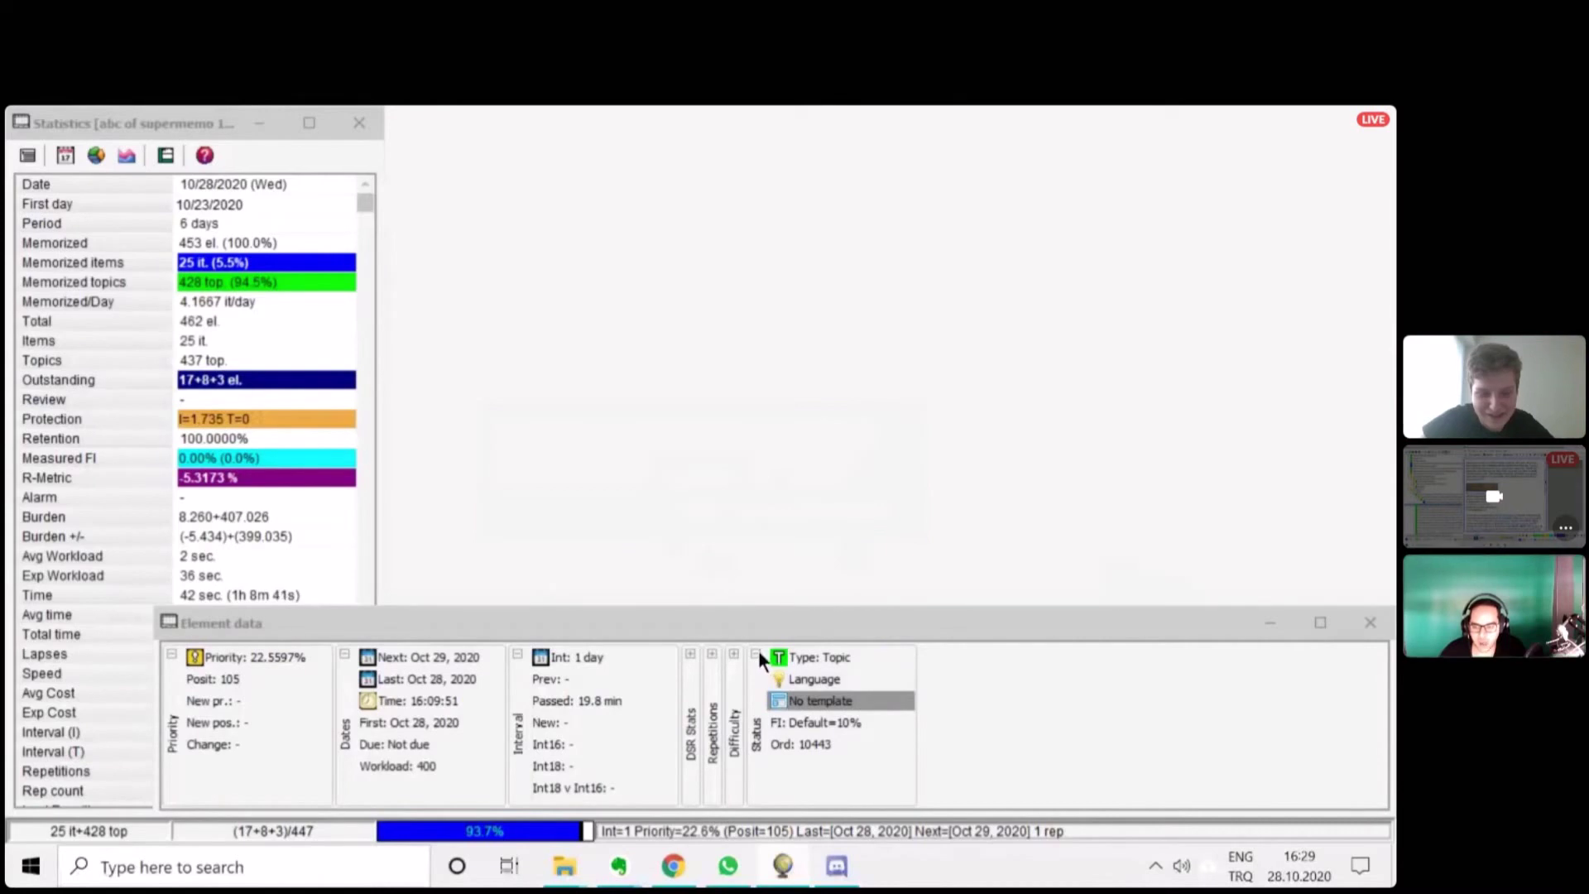
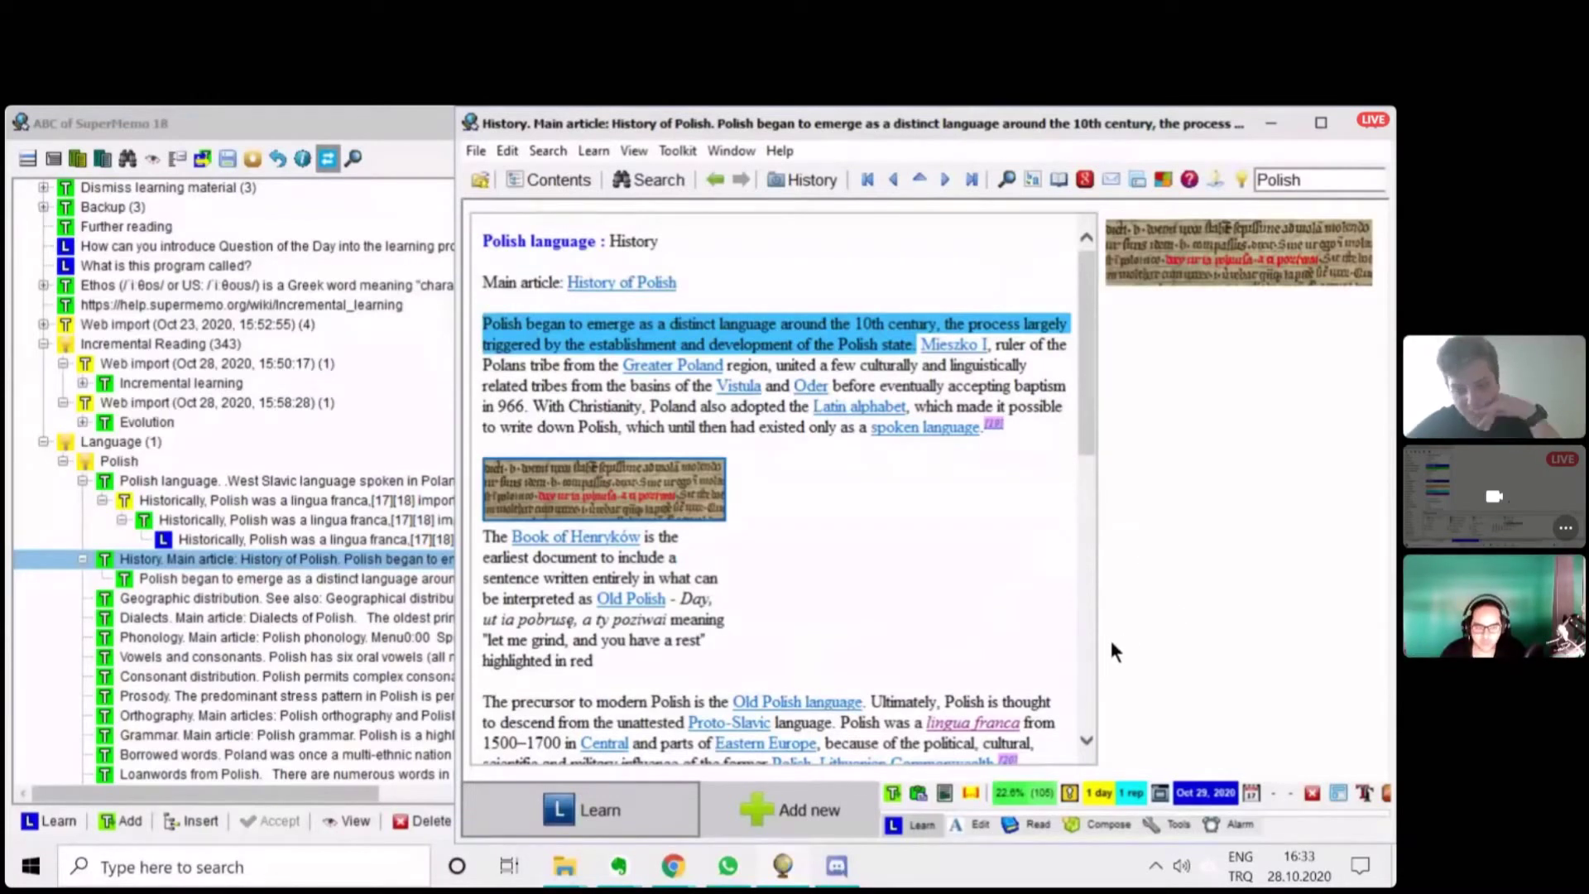
- Preview the templates in the template registry and apply the Article template to the History topic
key("ctrl+shift+m")
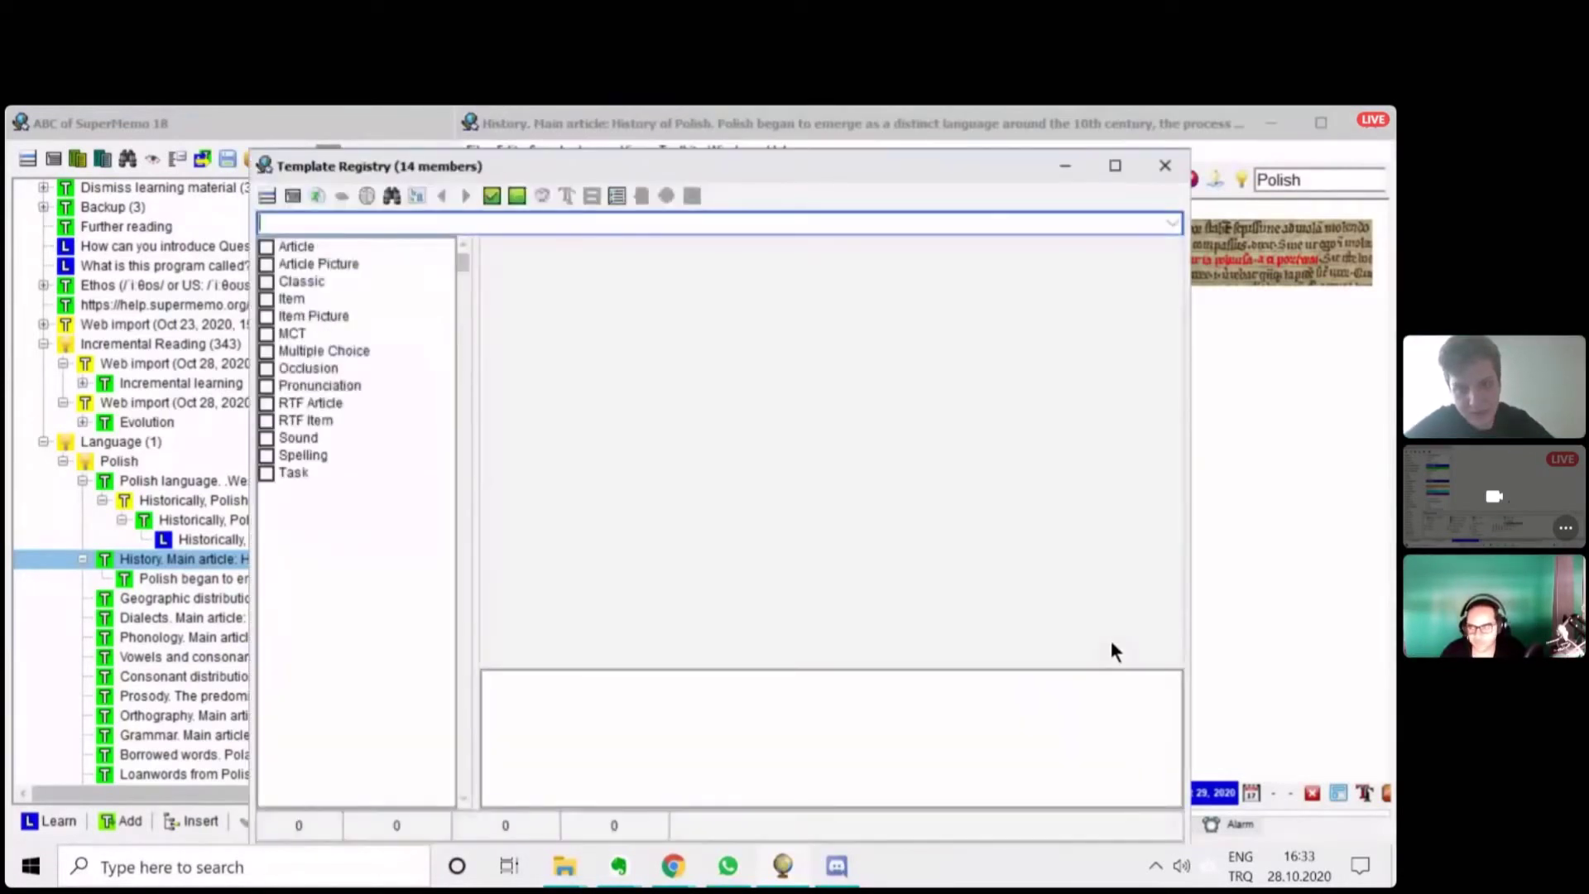
left_click(266, 266)
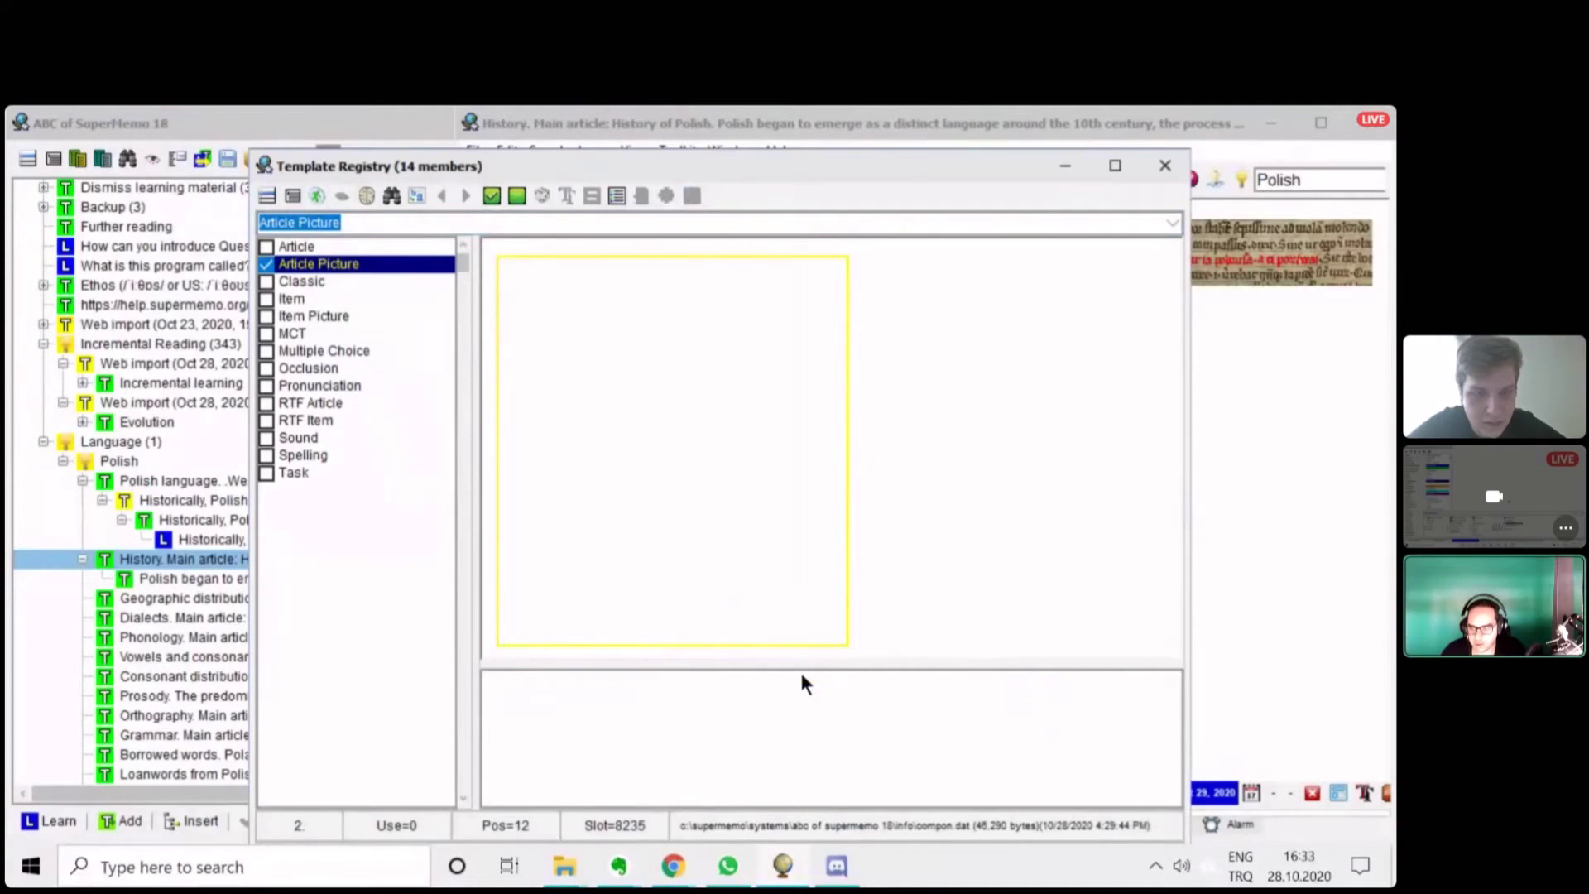
scroll(331, 414, "down", 1)
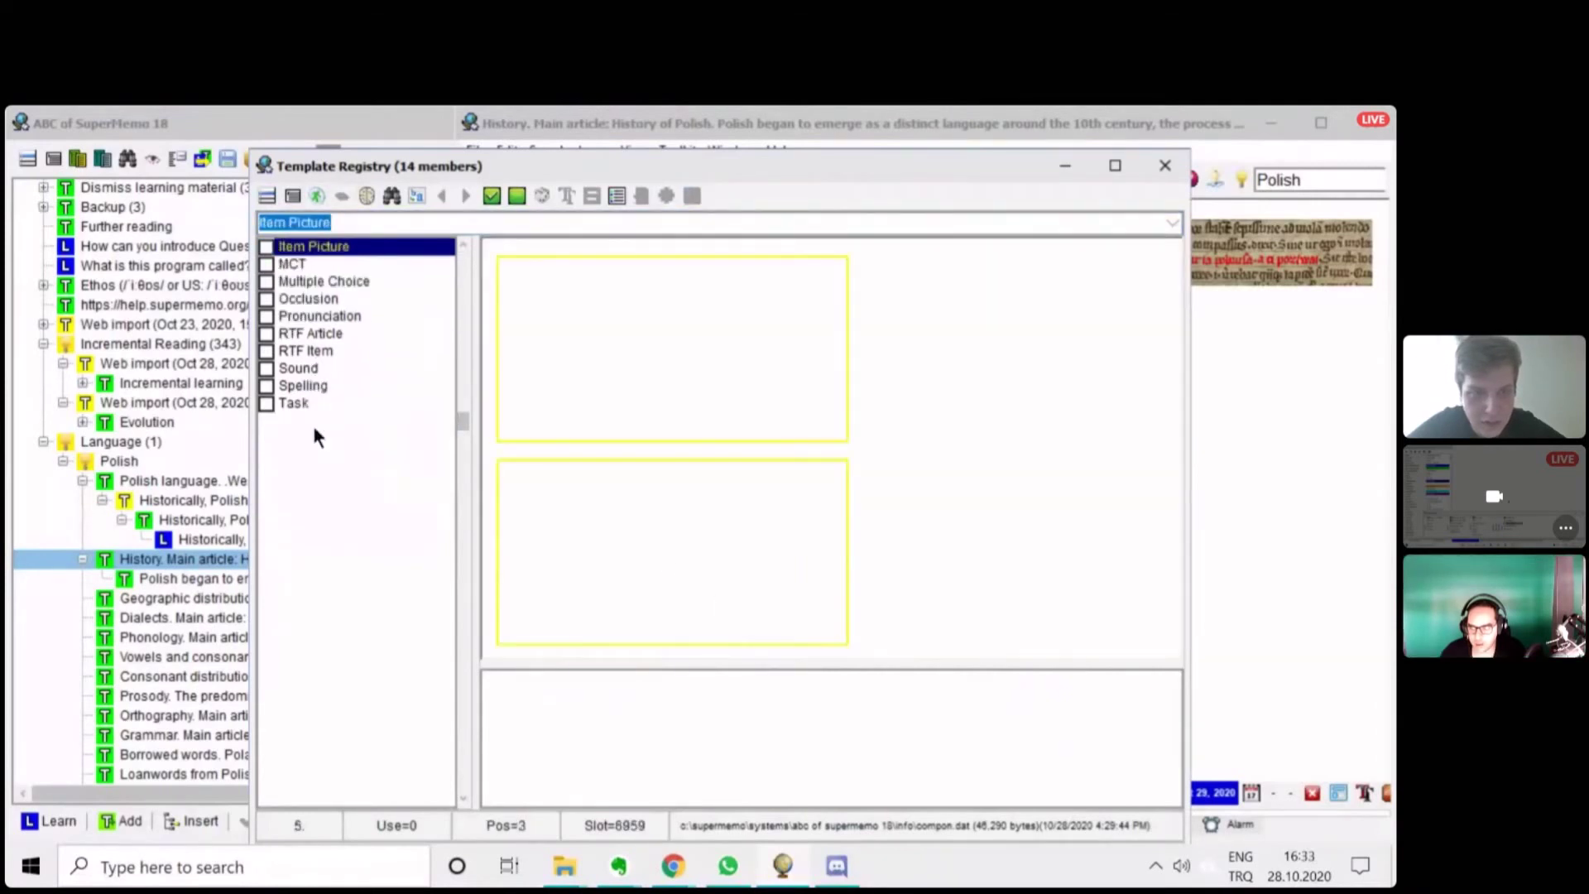
scroll(311, 420, "up", 4)
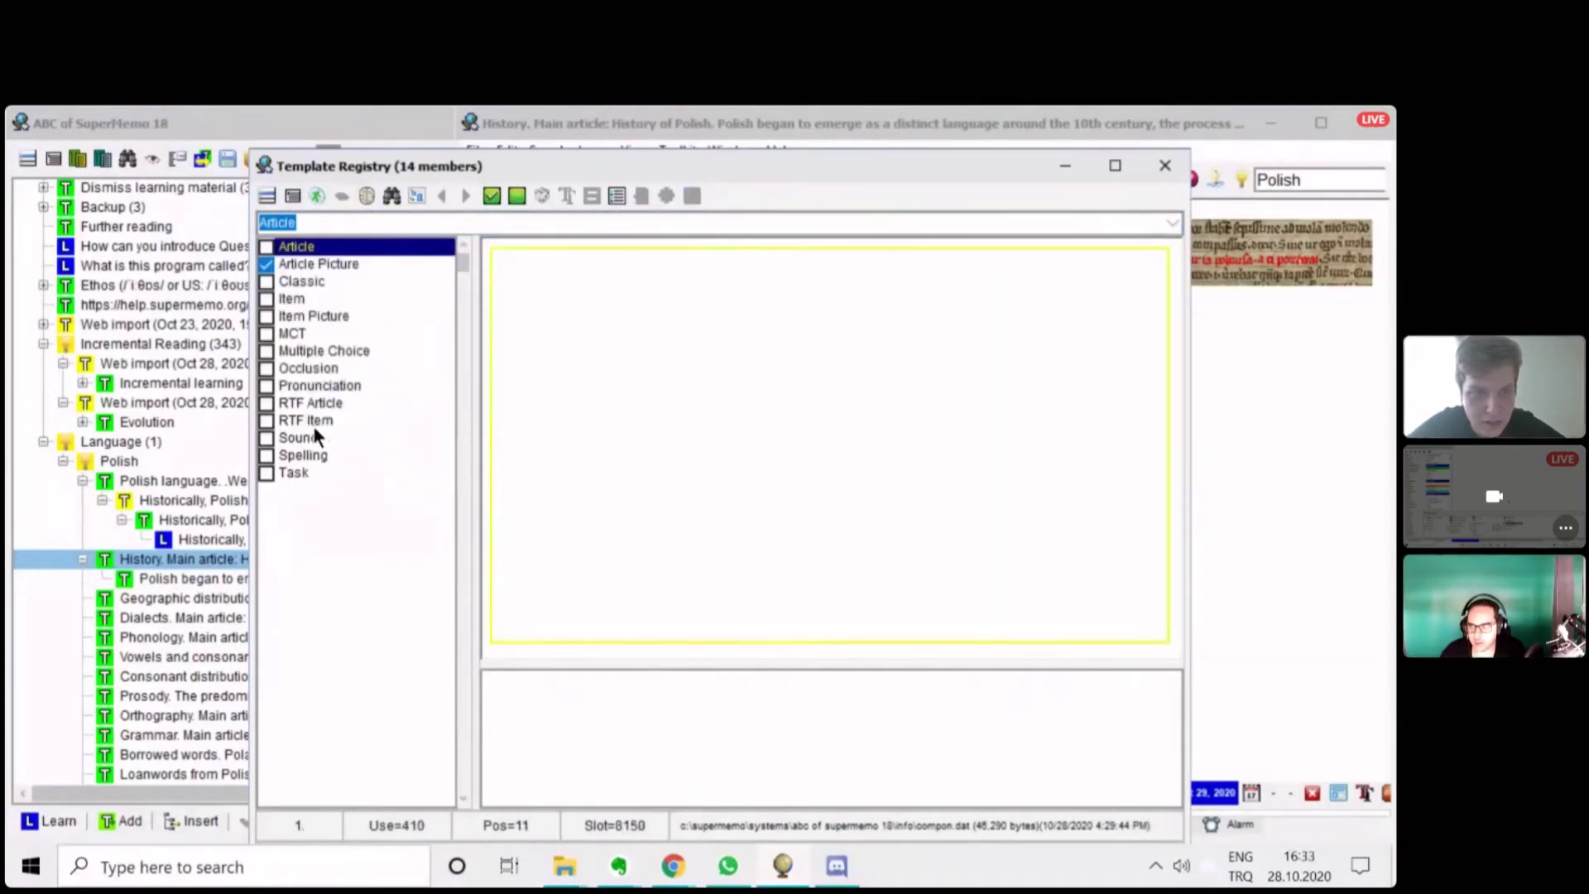
left_click_drag(460, 306, 556, 121)
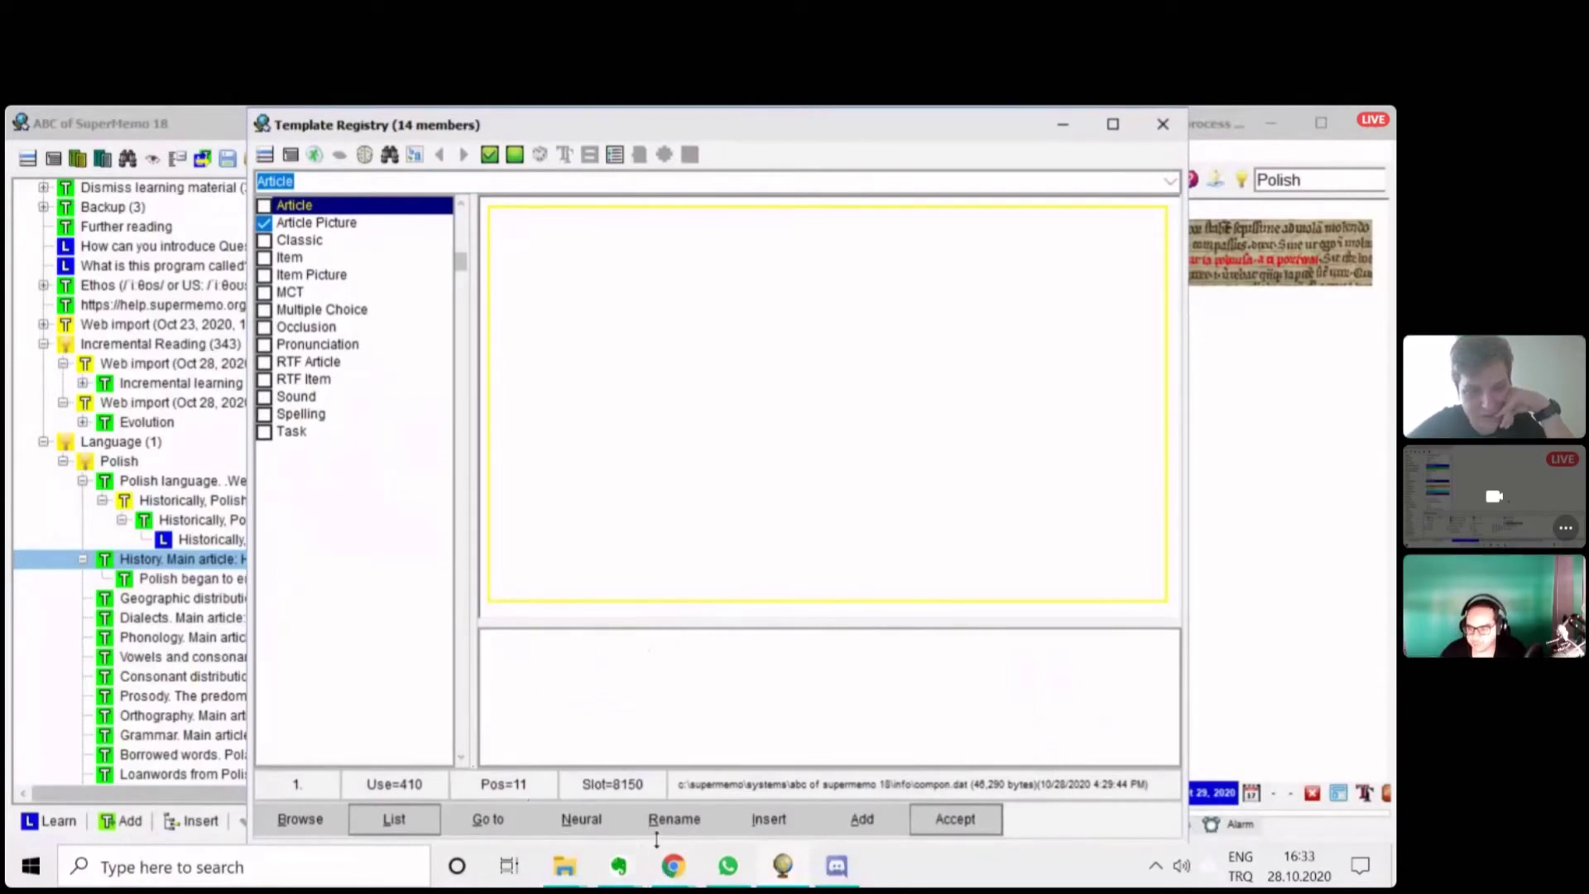
left_click(955, 818)
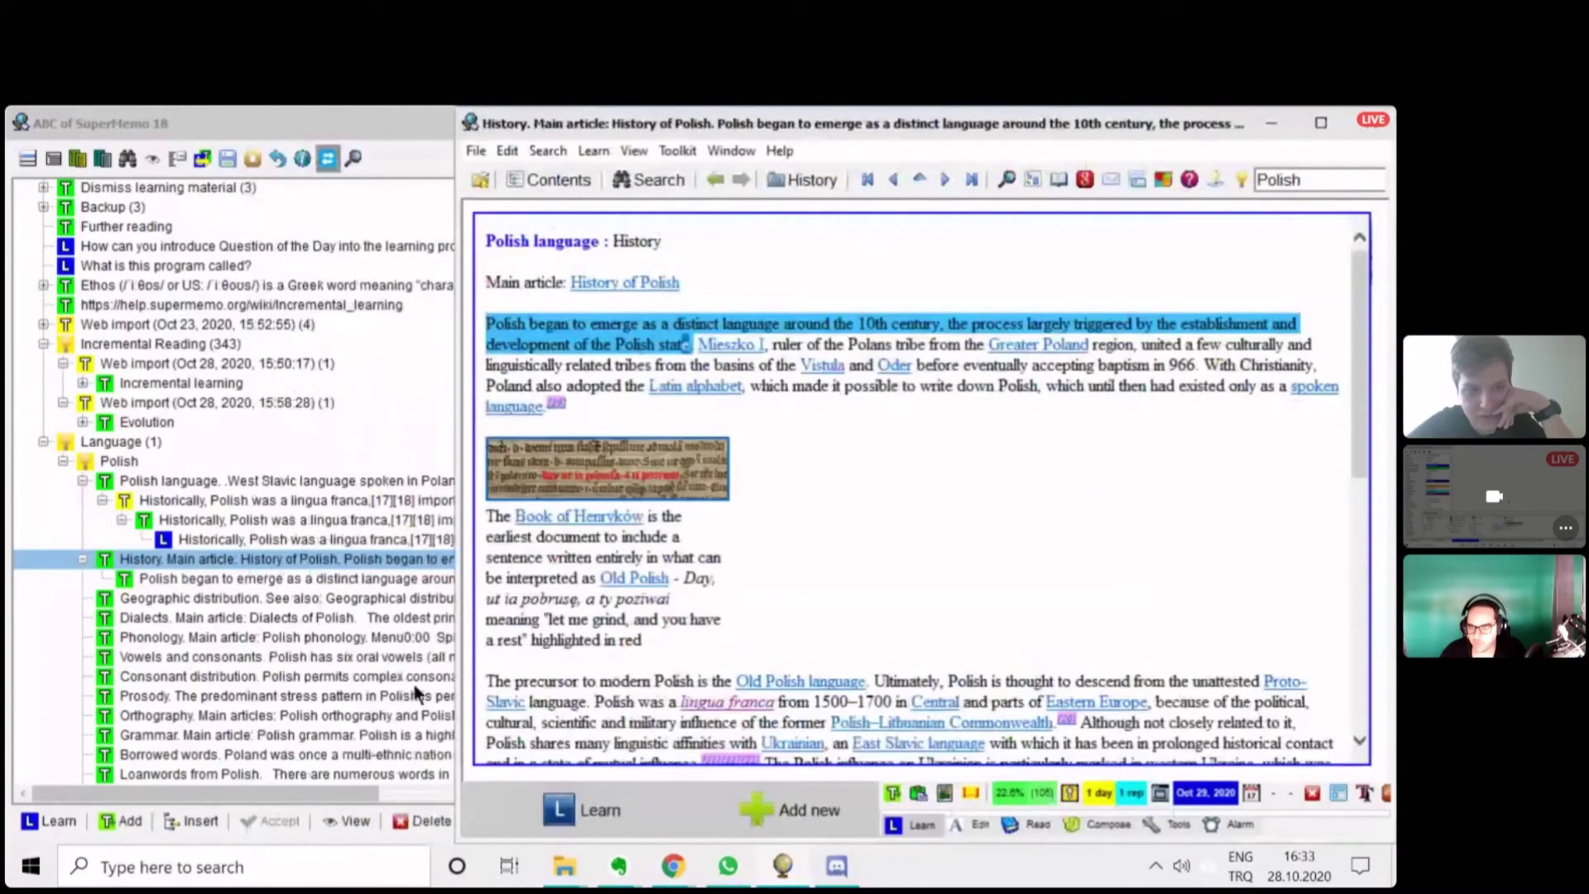
- Shrink the History topic's image component away from the text and narrow the text component to free space beside it
left_click_drag(281, 582, 258, 560)
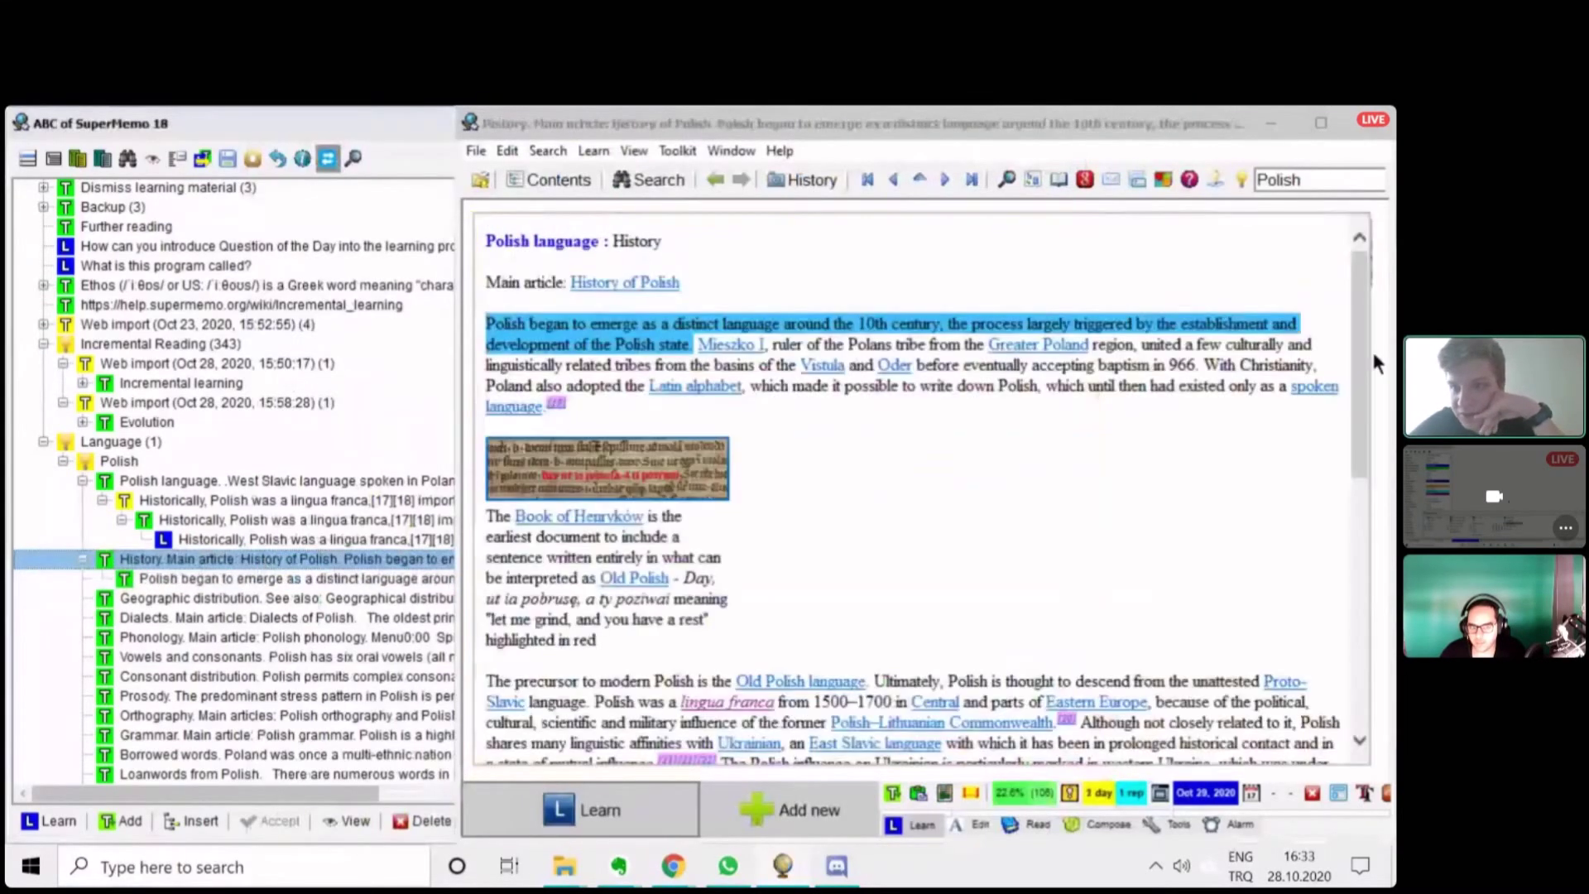
left_click(1374, 260)
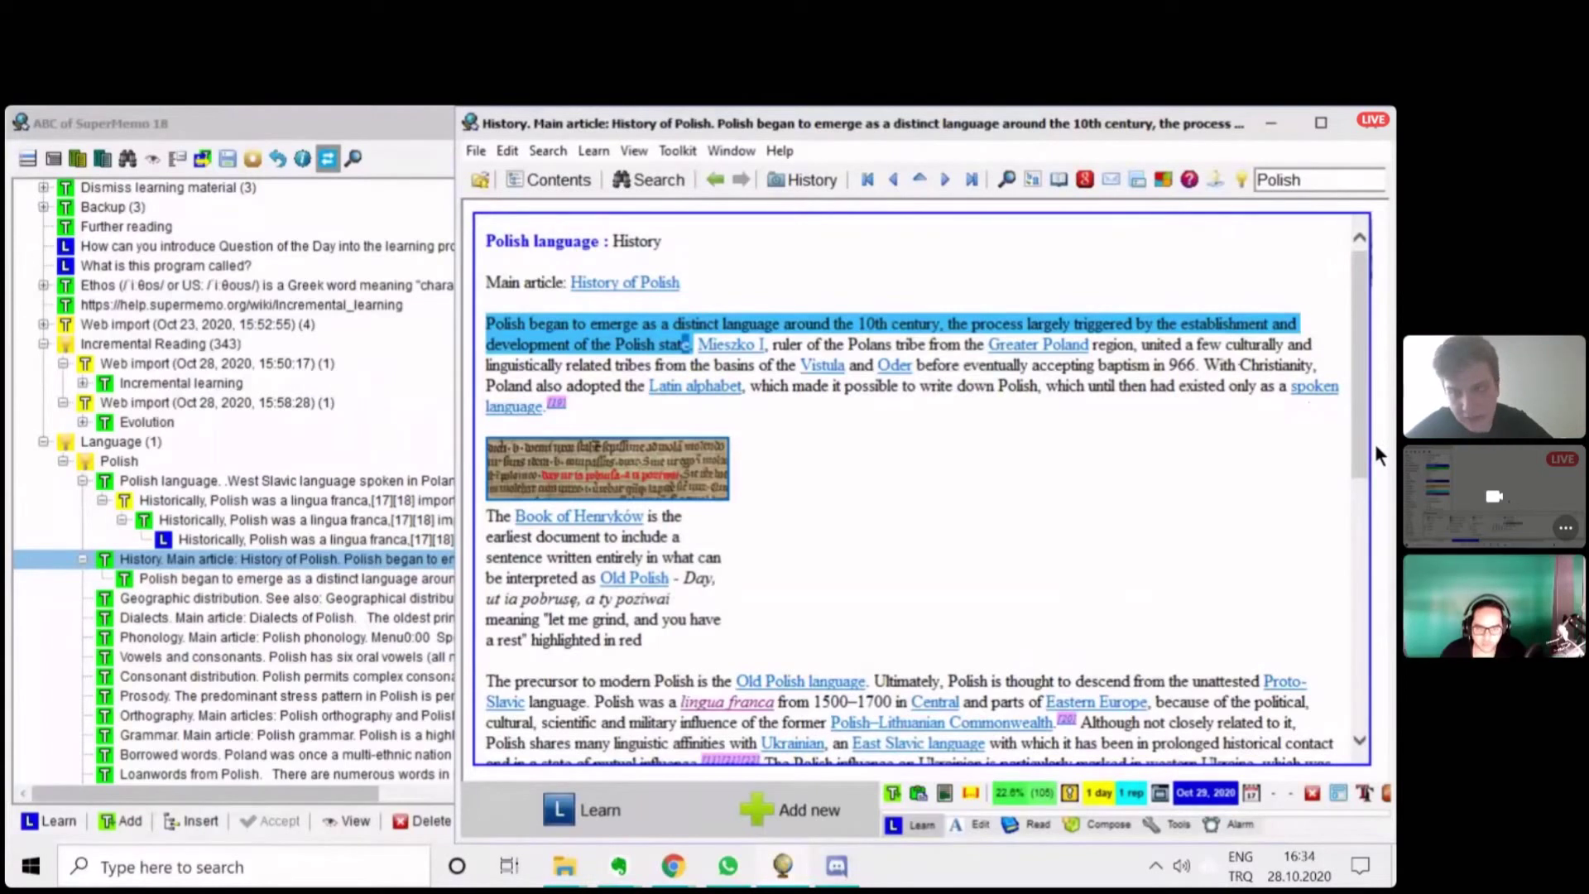
left_click_drag(1371, 444, 1371, 444)
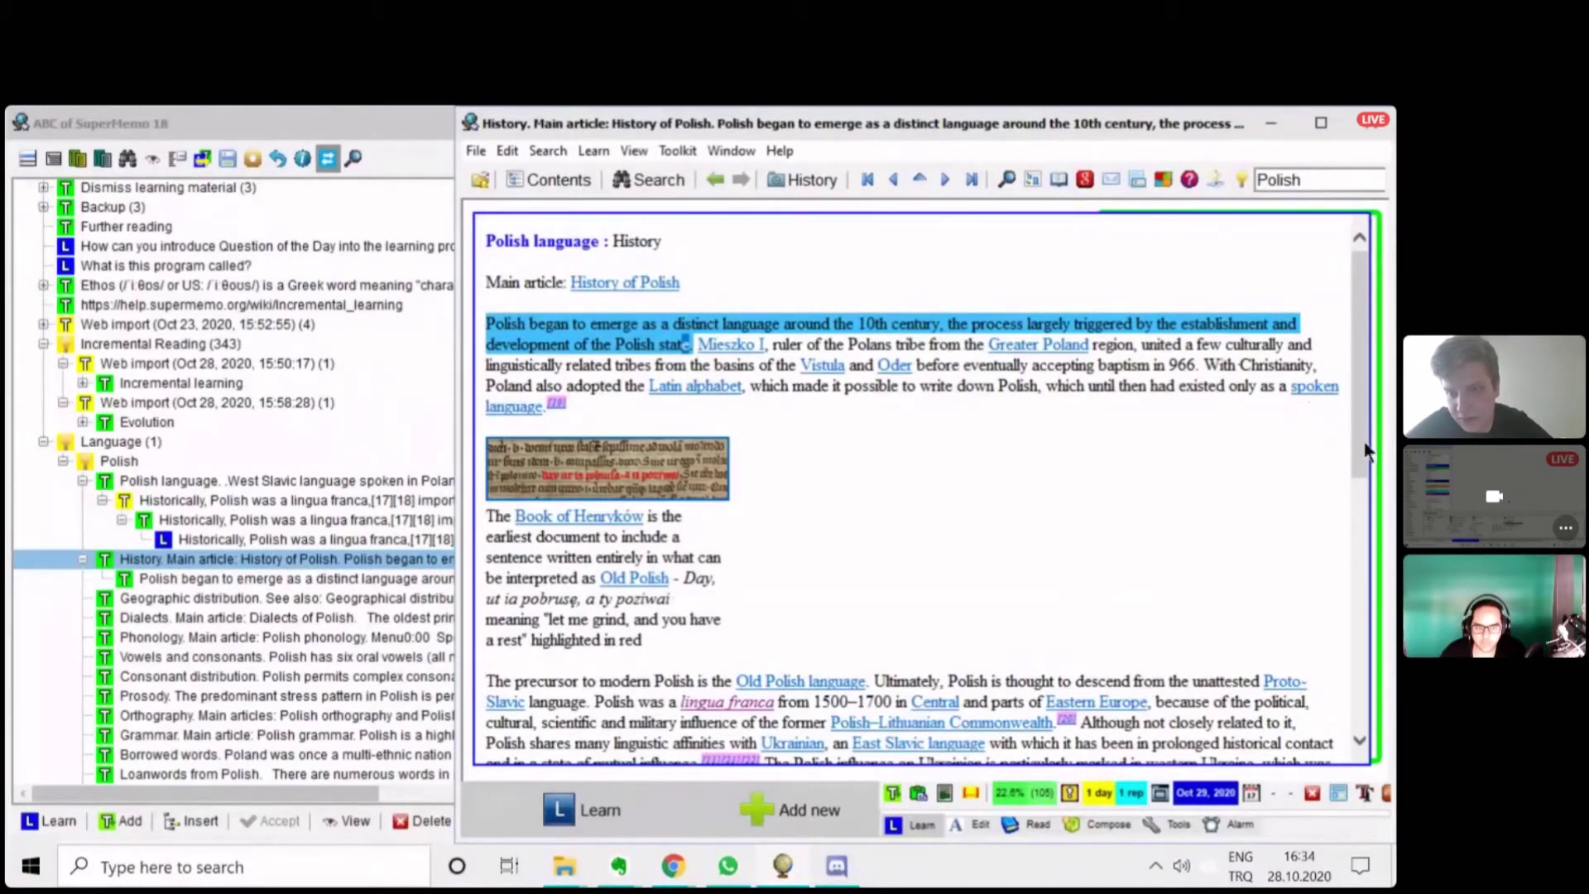
left_click_drag(1373, 444, 1321, 447)
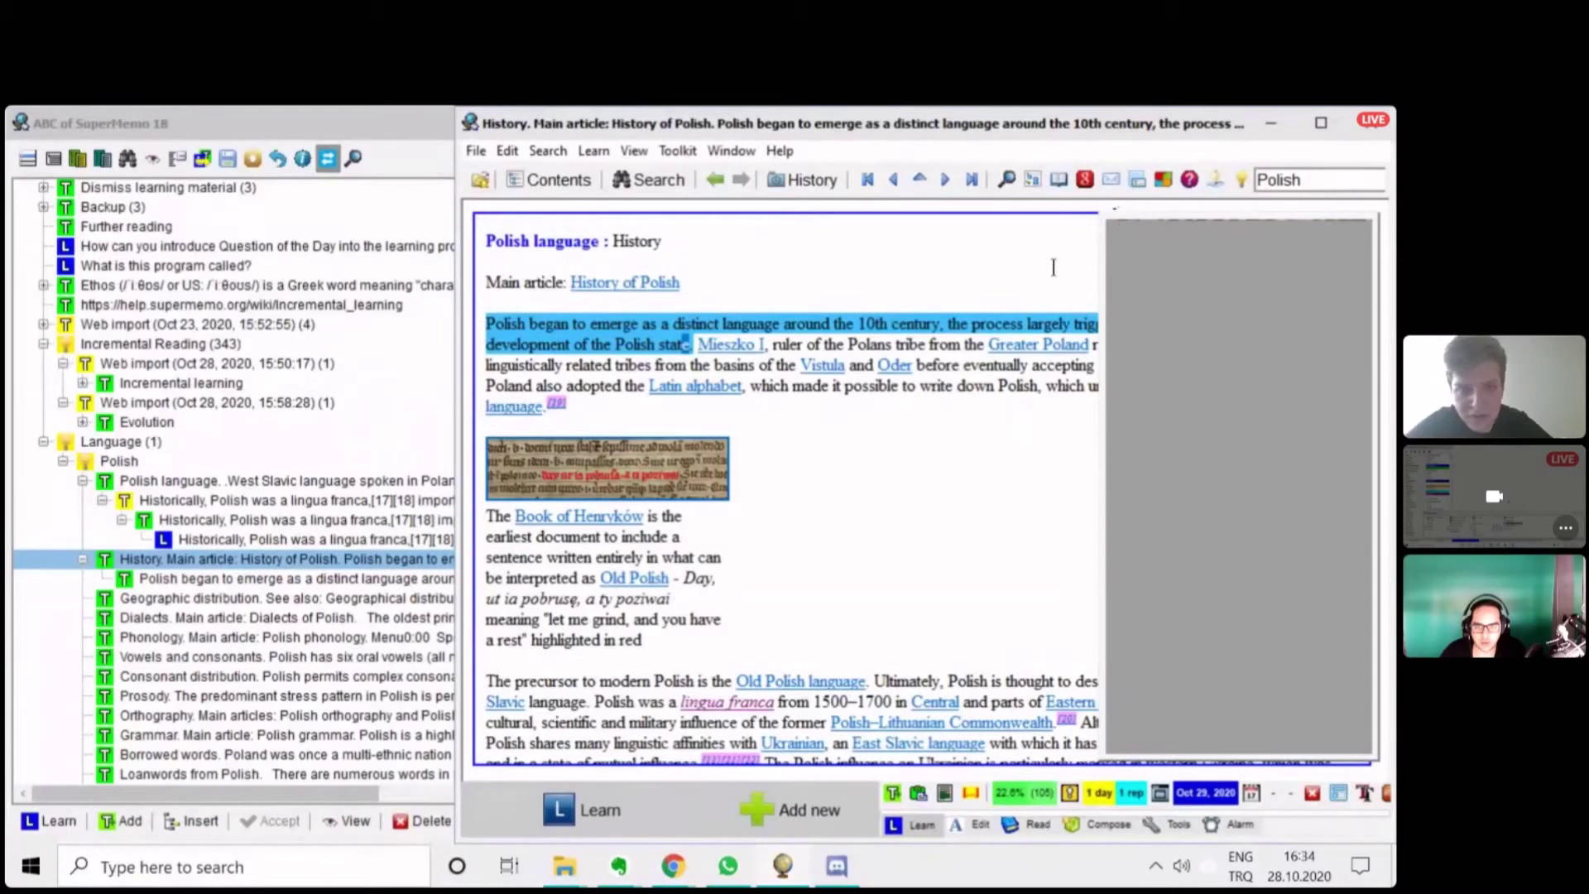
left_click_drag(1101, 400, 1306, 400)
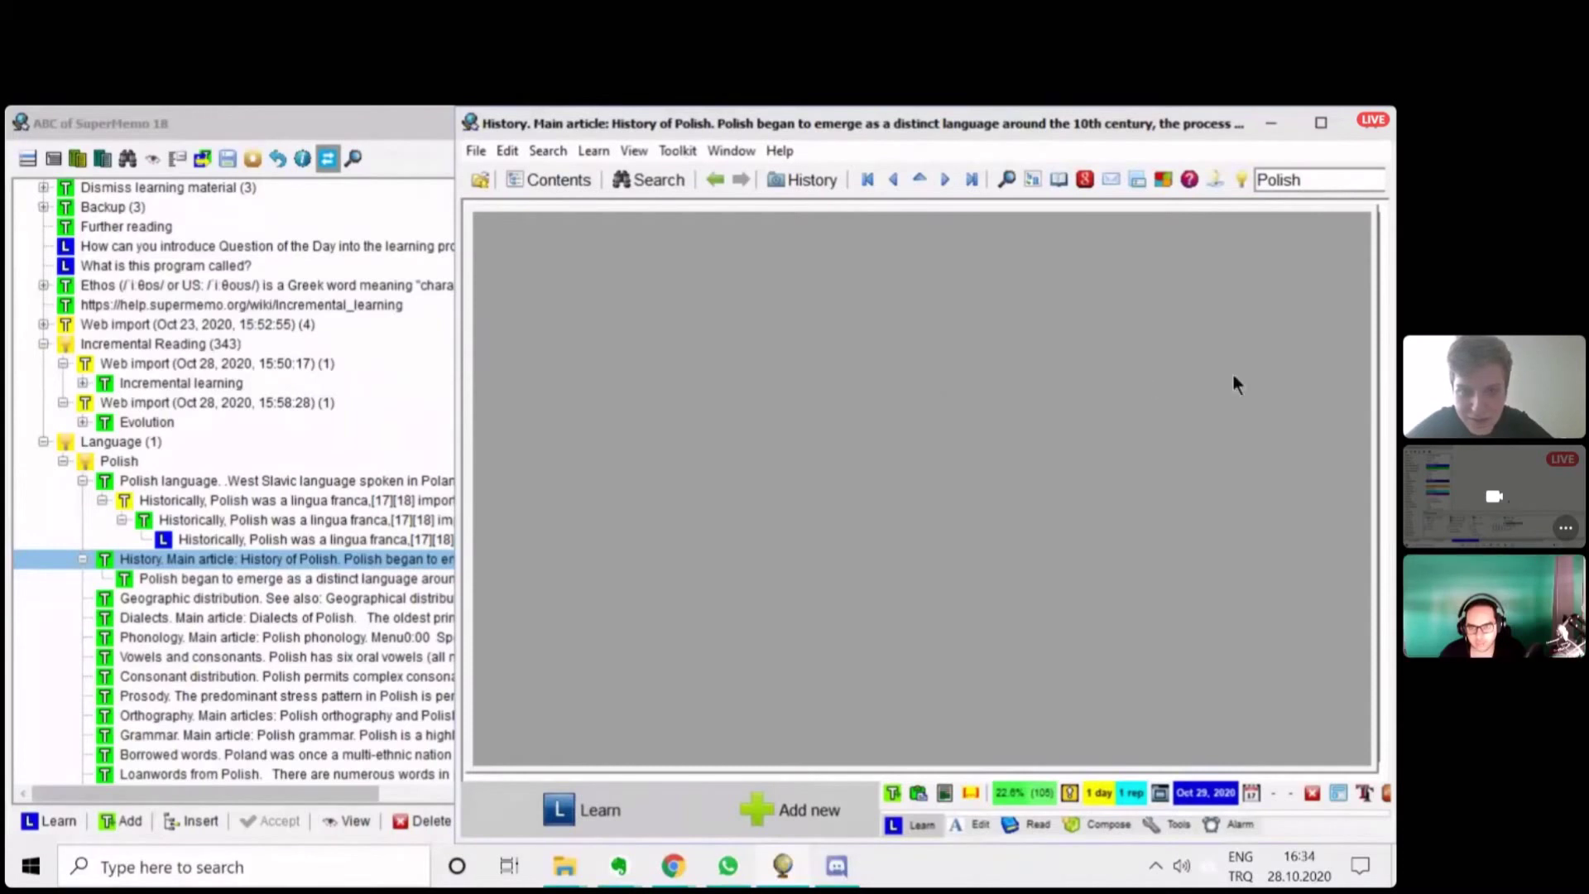
left_click_drag(1378, 393, 1134, 394)
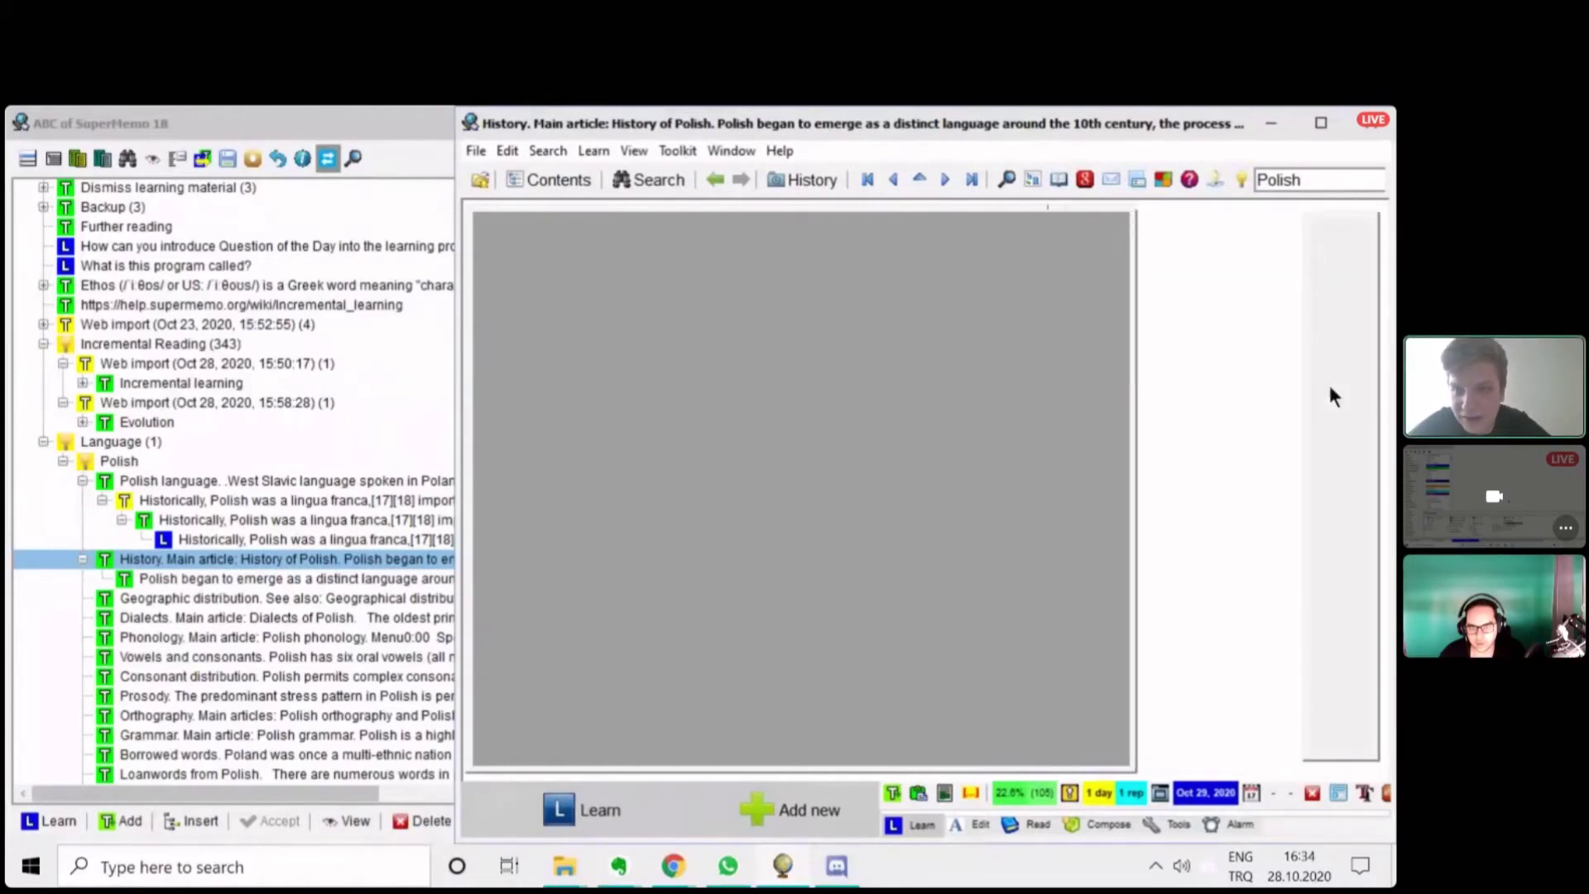
- Widen the image component to fill the gap beside the History text and align its upper edge with the text component
left_click_drag(1305, 390, 1142, 405)
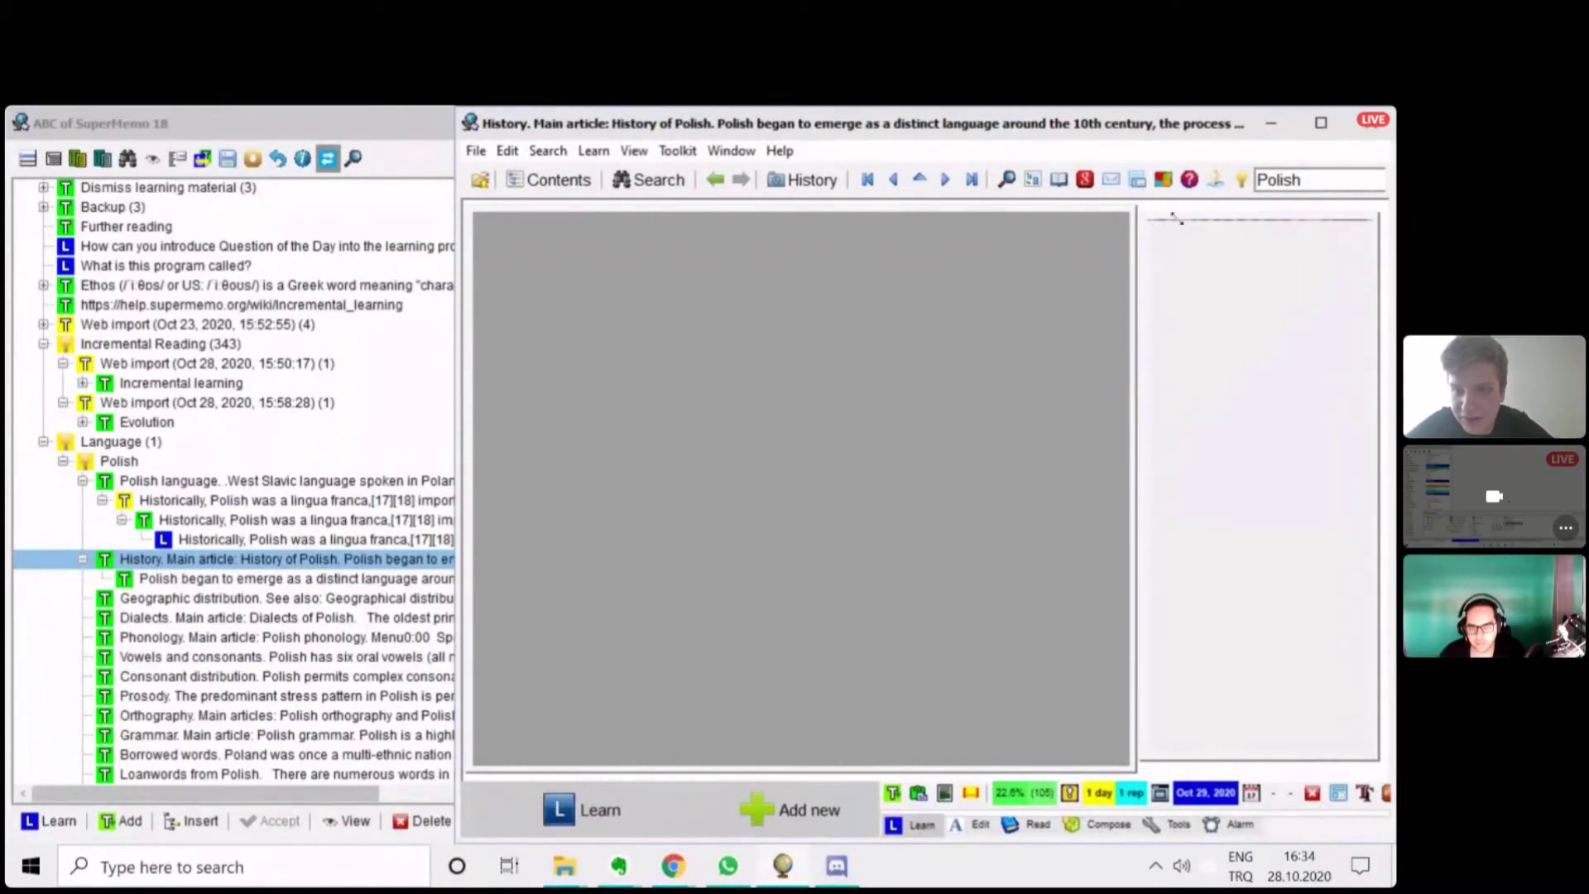
left_click_drag(1170, 217, 1166, 210)
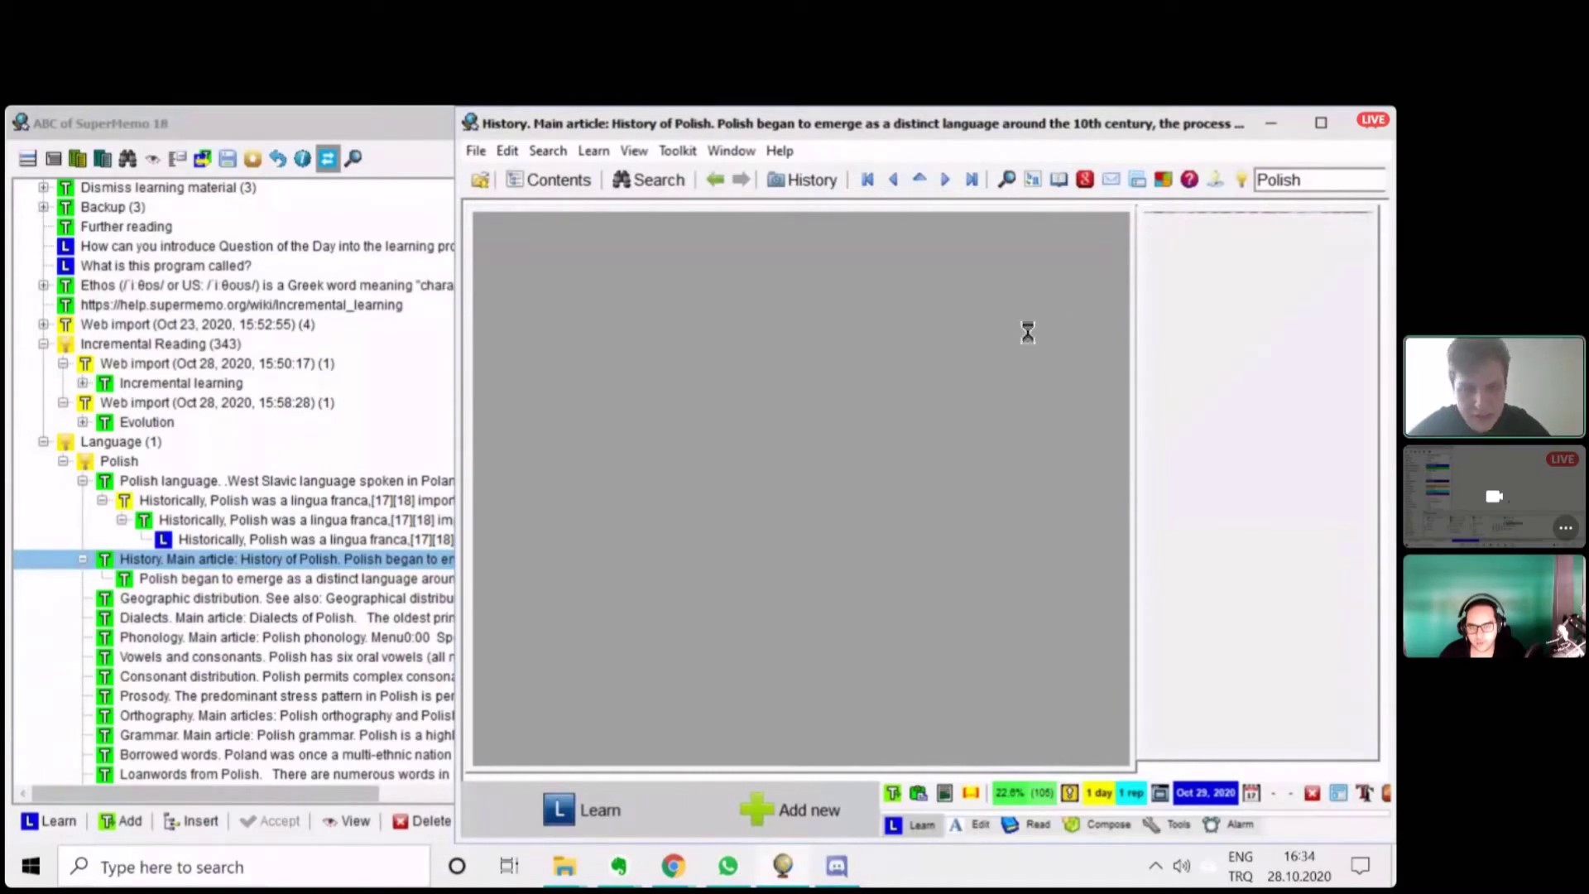
left_click(1094, 341)
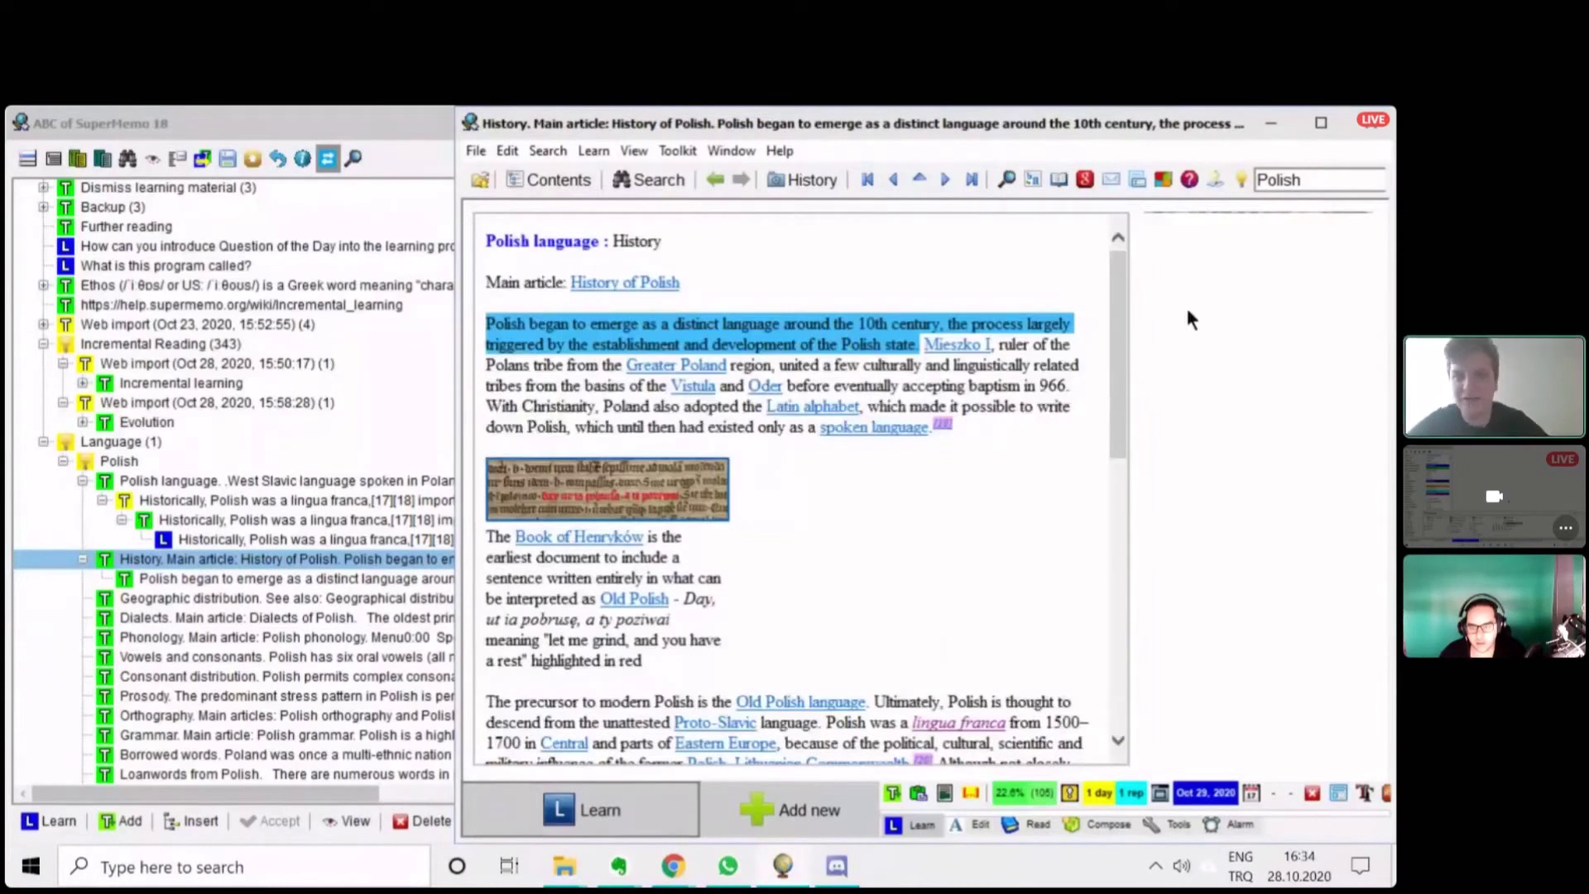
left_click(1210, 214)
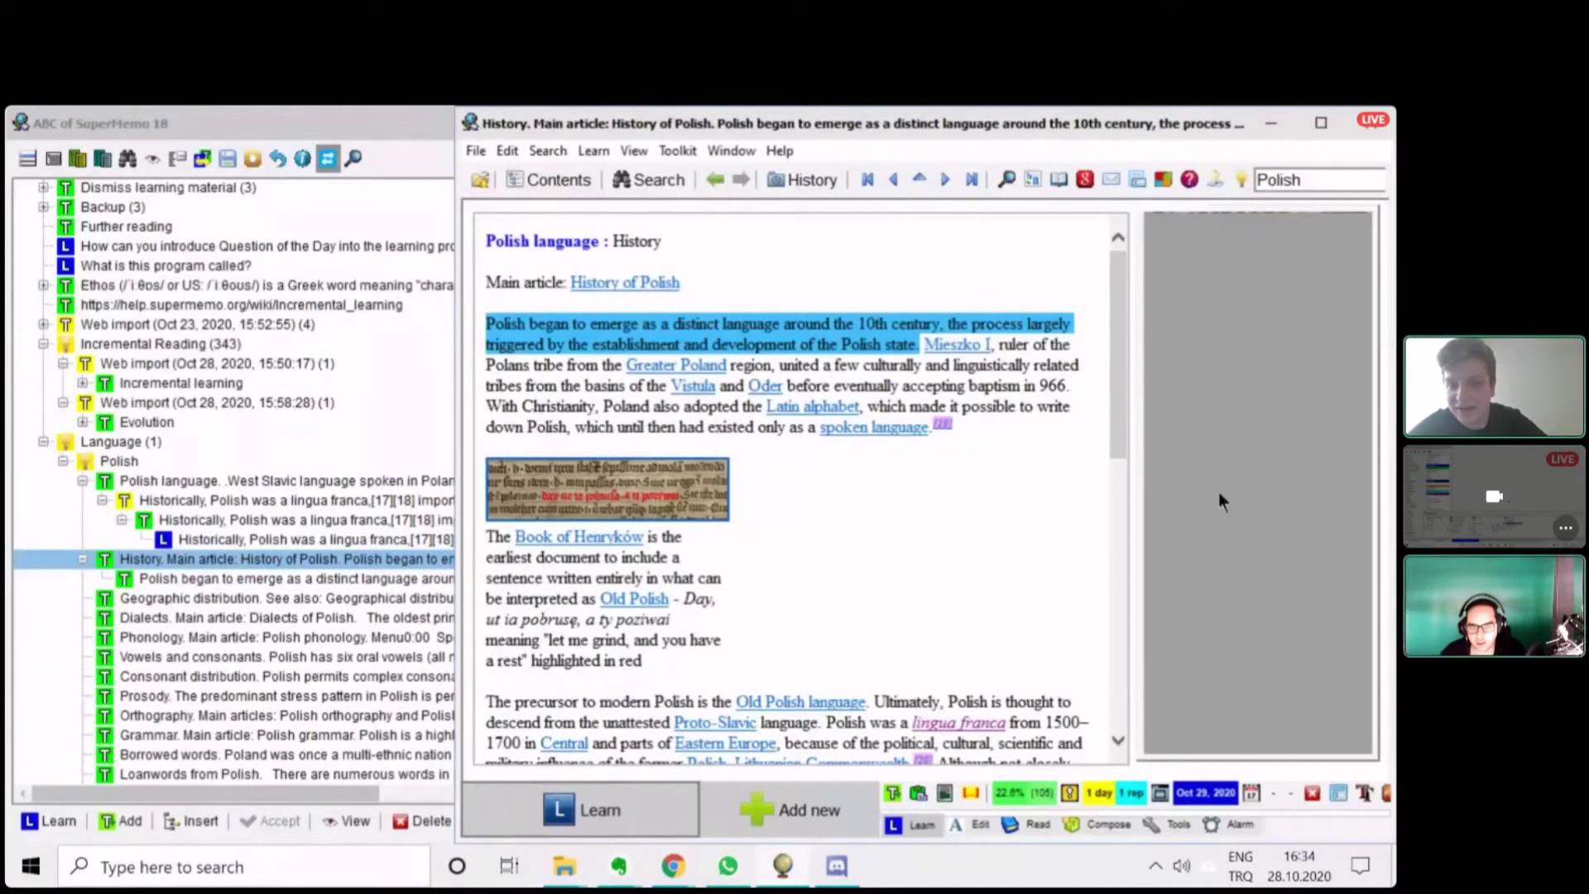
left_click(1103, 285)
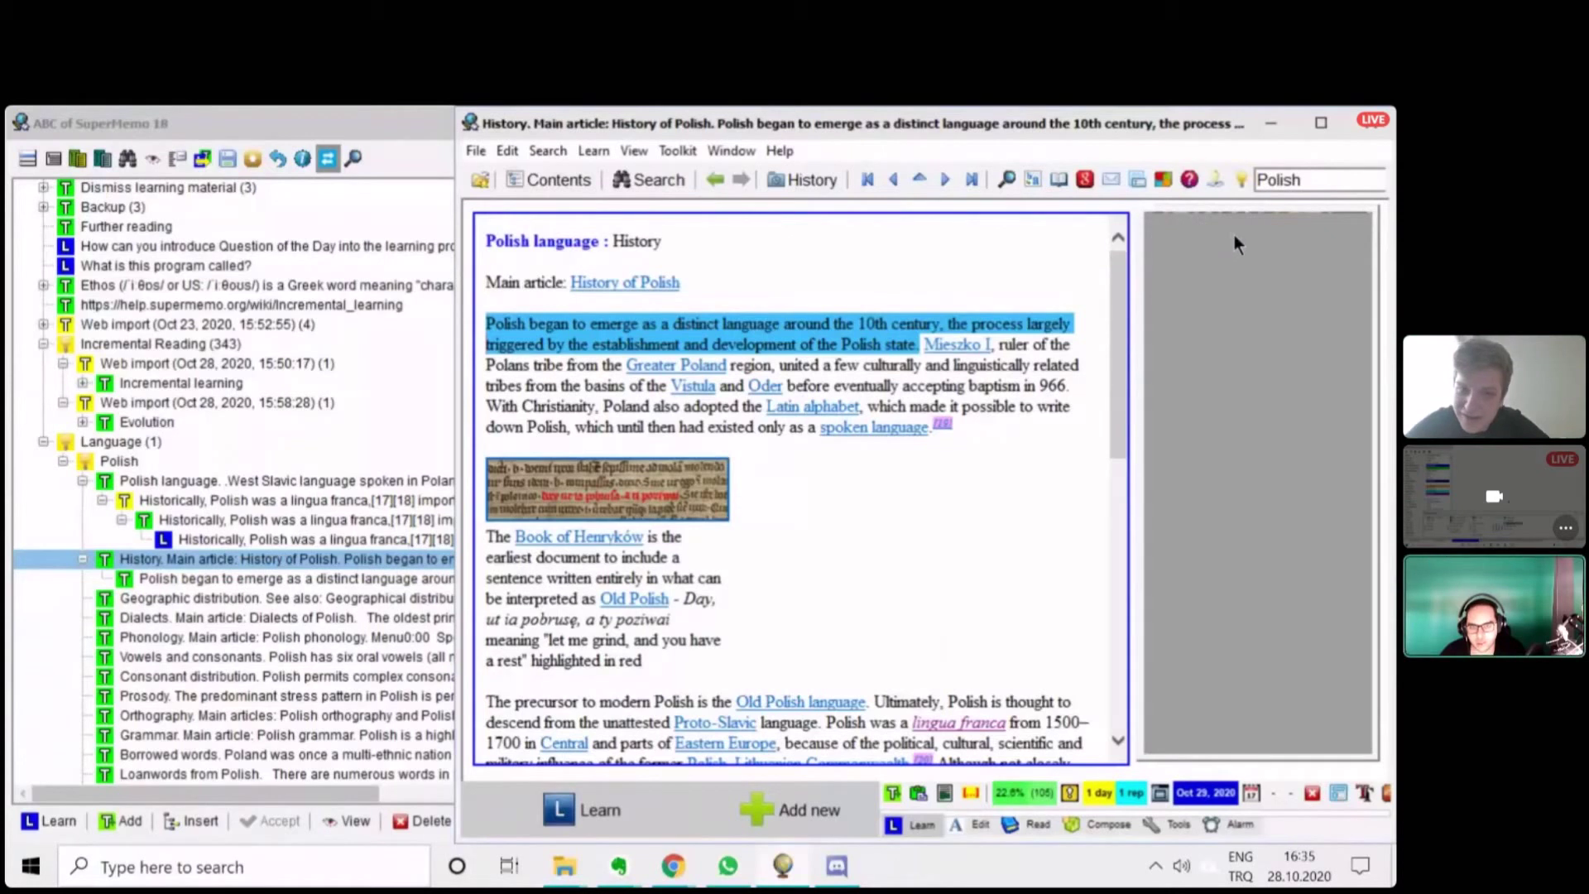
left_click_drag(1232, 210, 1206, 221)
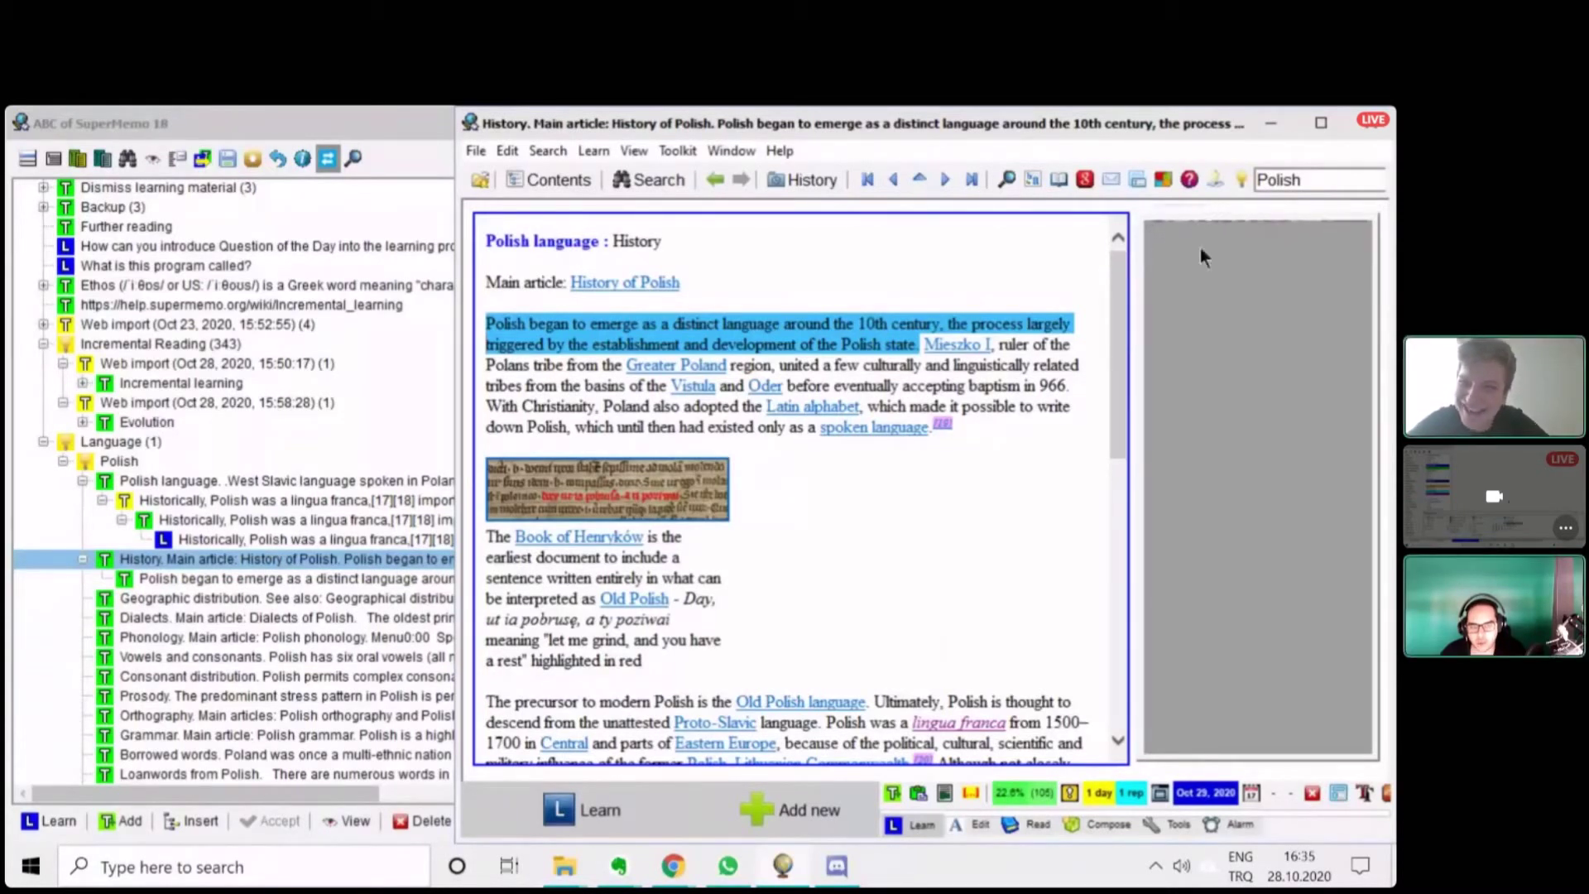
- Unzoom the Book of Henryków image in its component and leave component editing
right_click(1184, 341)
mouse_move(1215, 325)
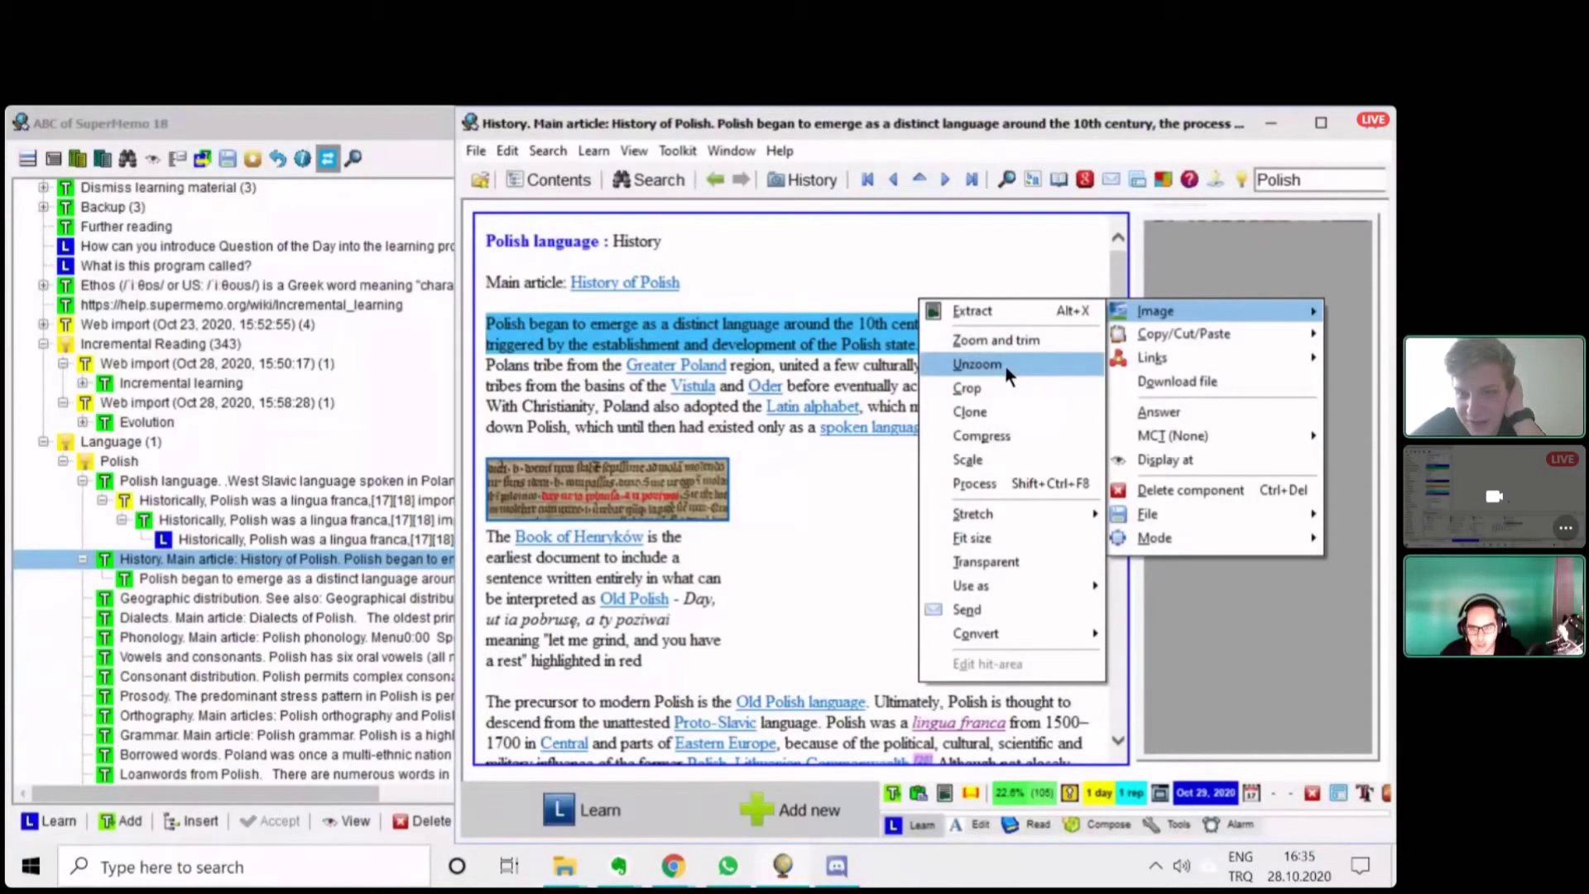
left_click(977, 365)
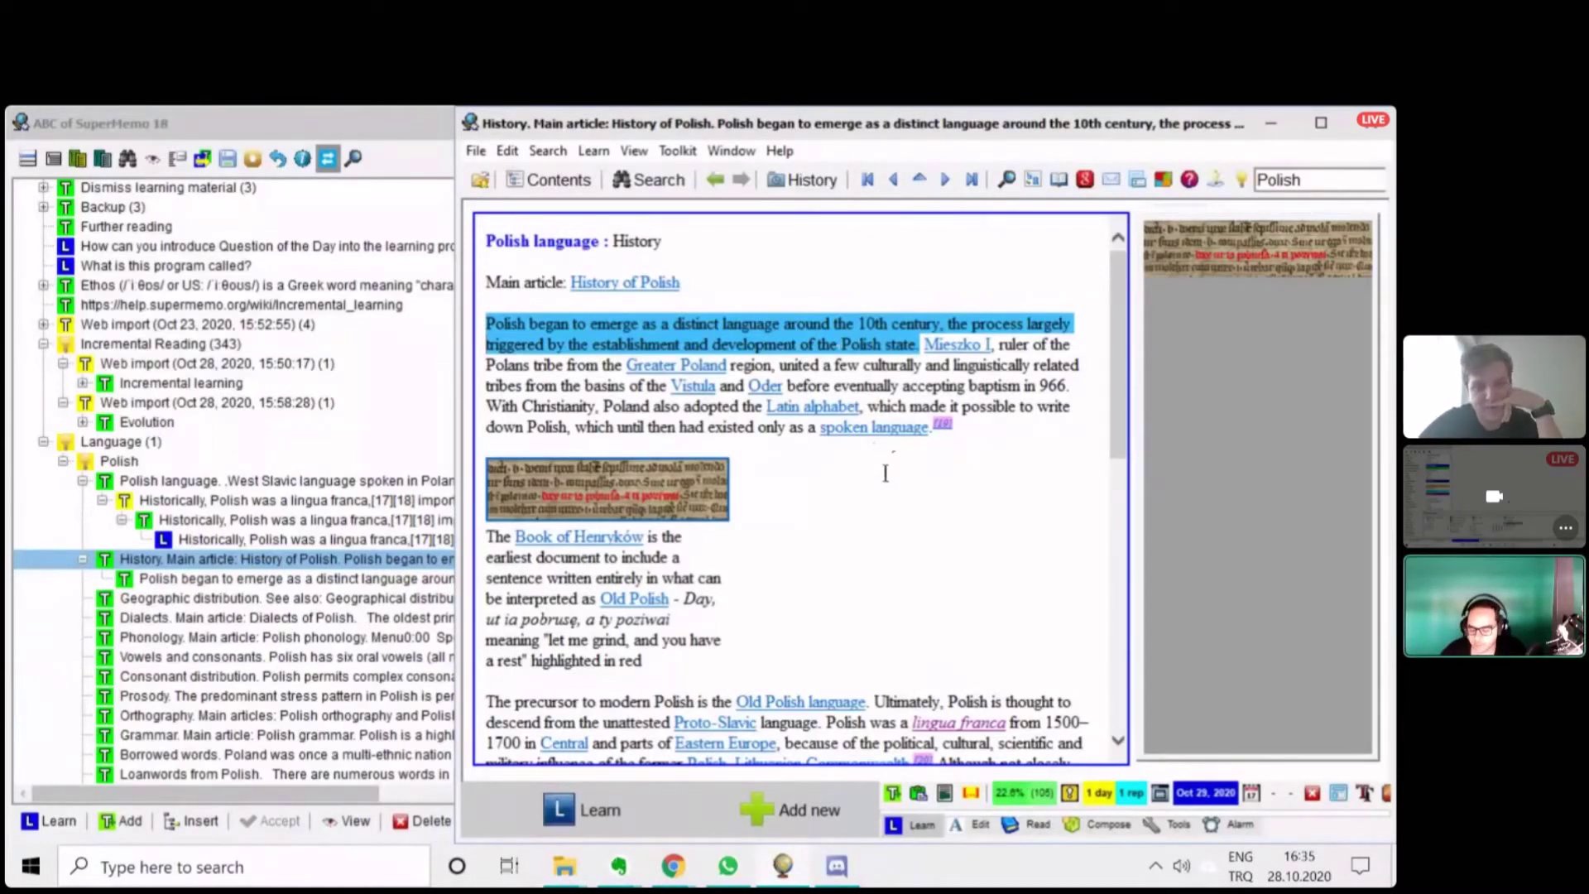
key("Escape")
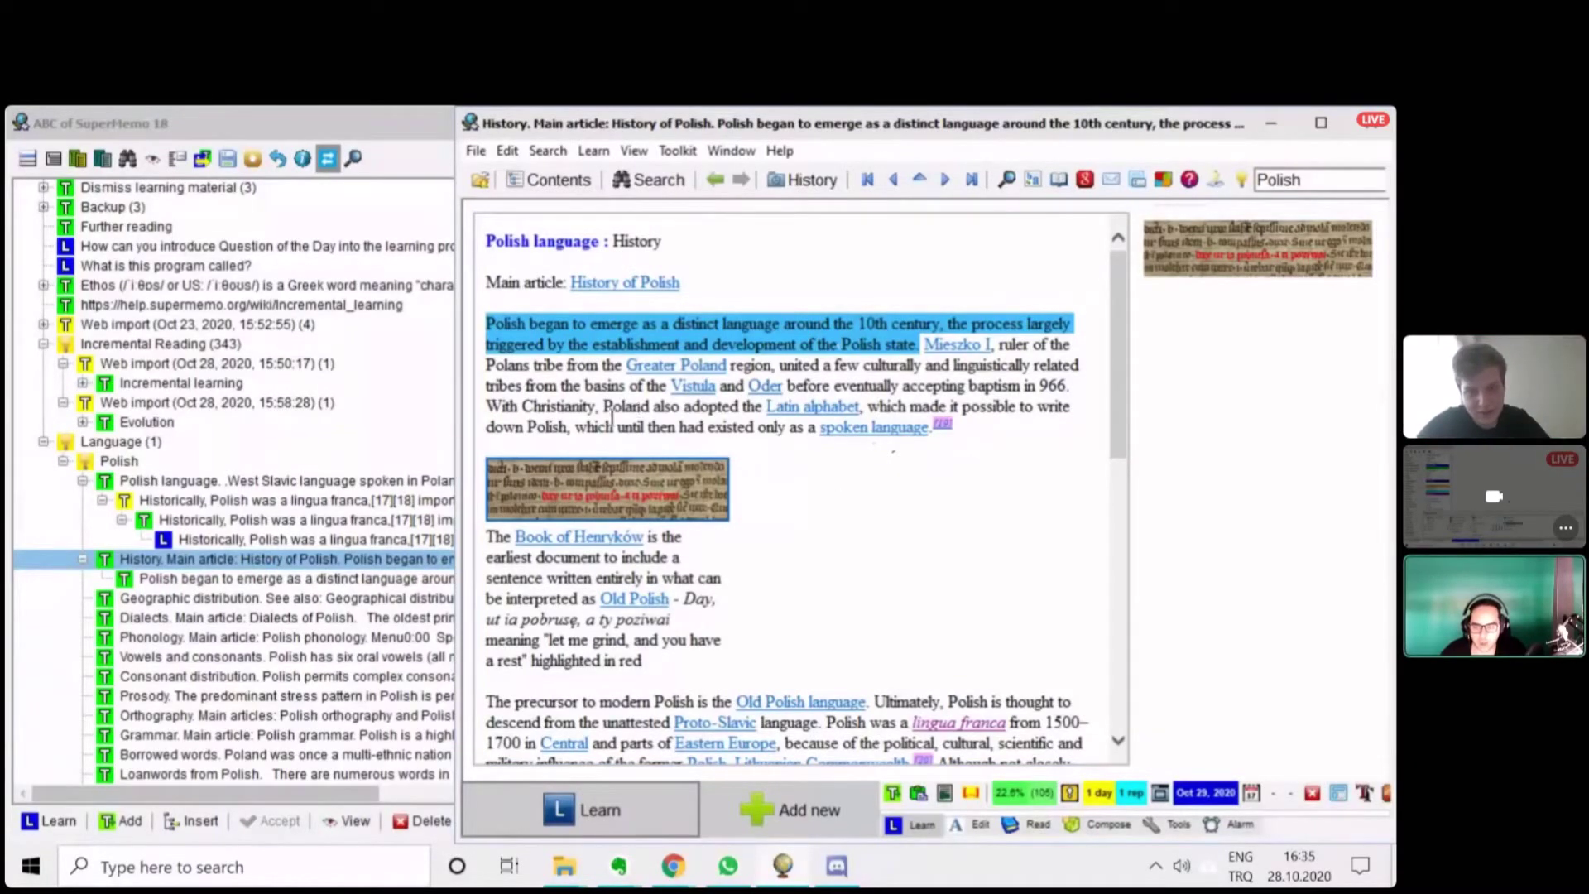
left_click(1234, 536)
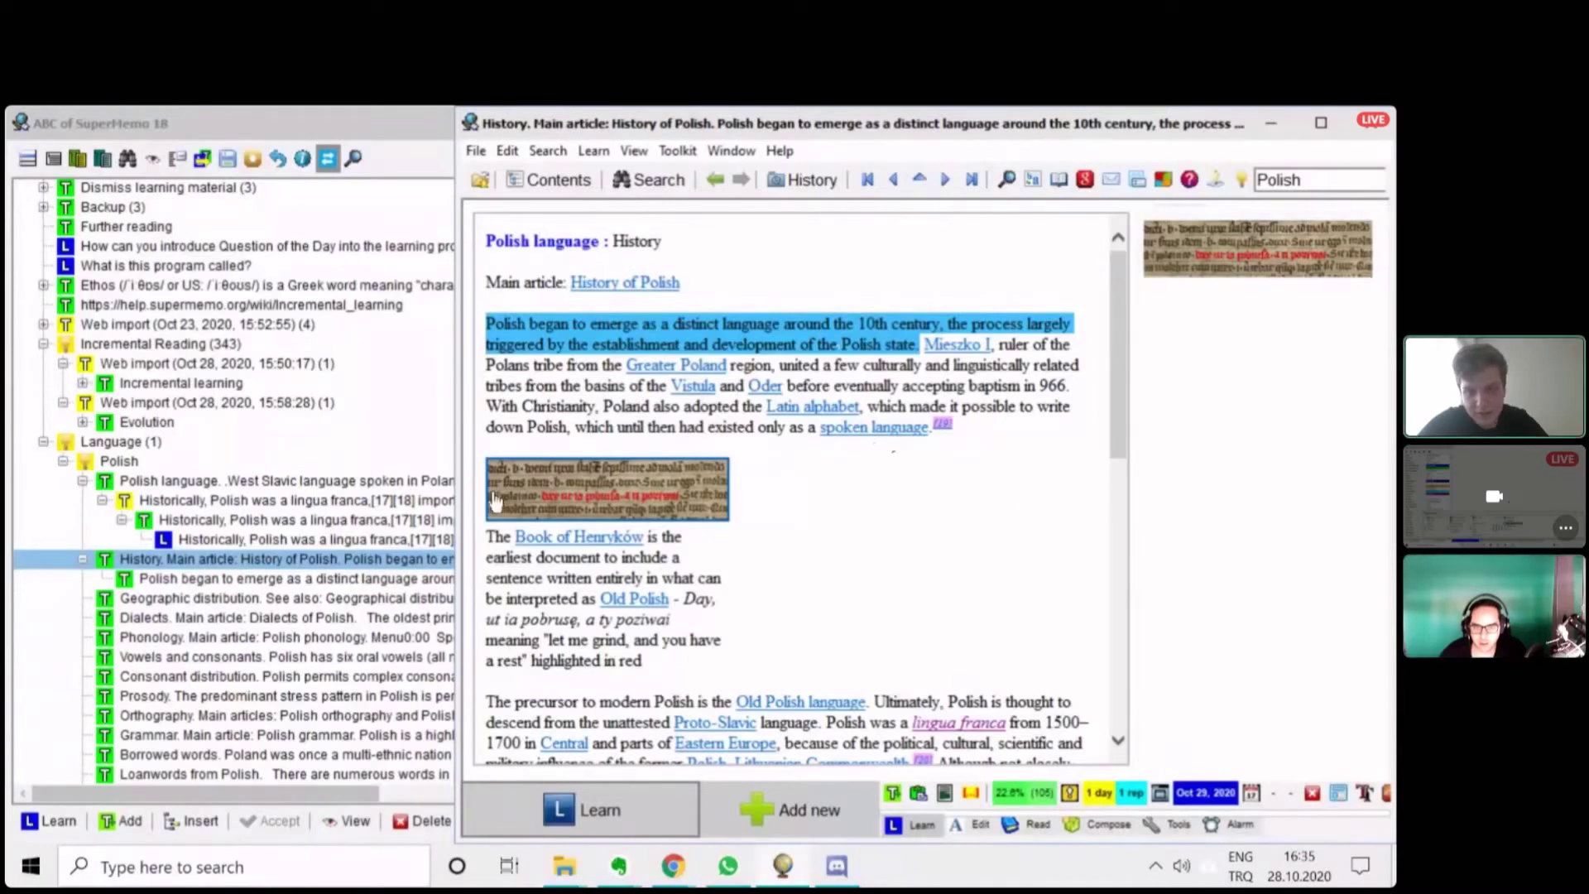
- Save the History topic's layout as a template named Article Picture, replacing the existing template of that name
right_click(466, 440)
mouse_move(642, 445)
mouse_move(688, 424)
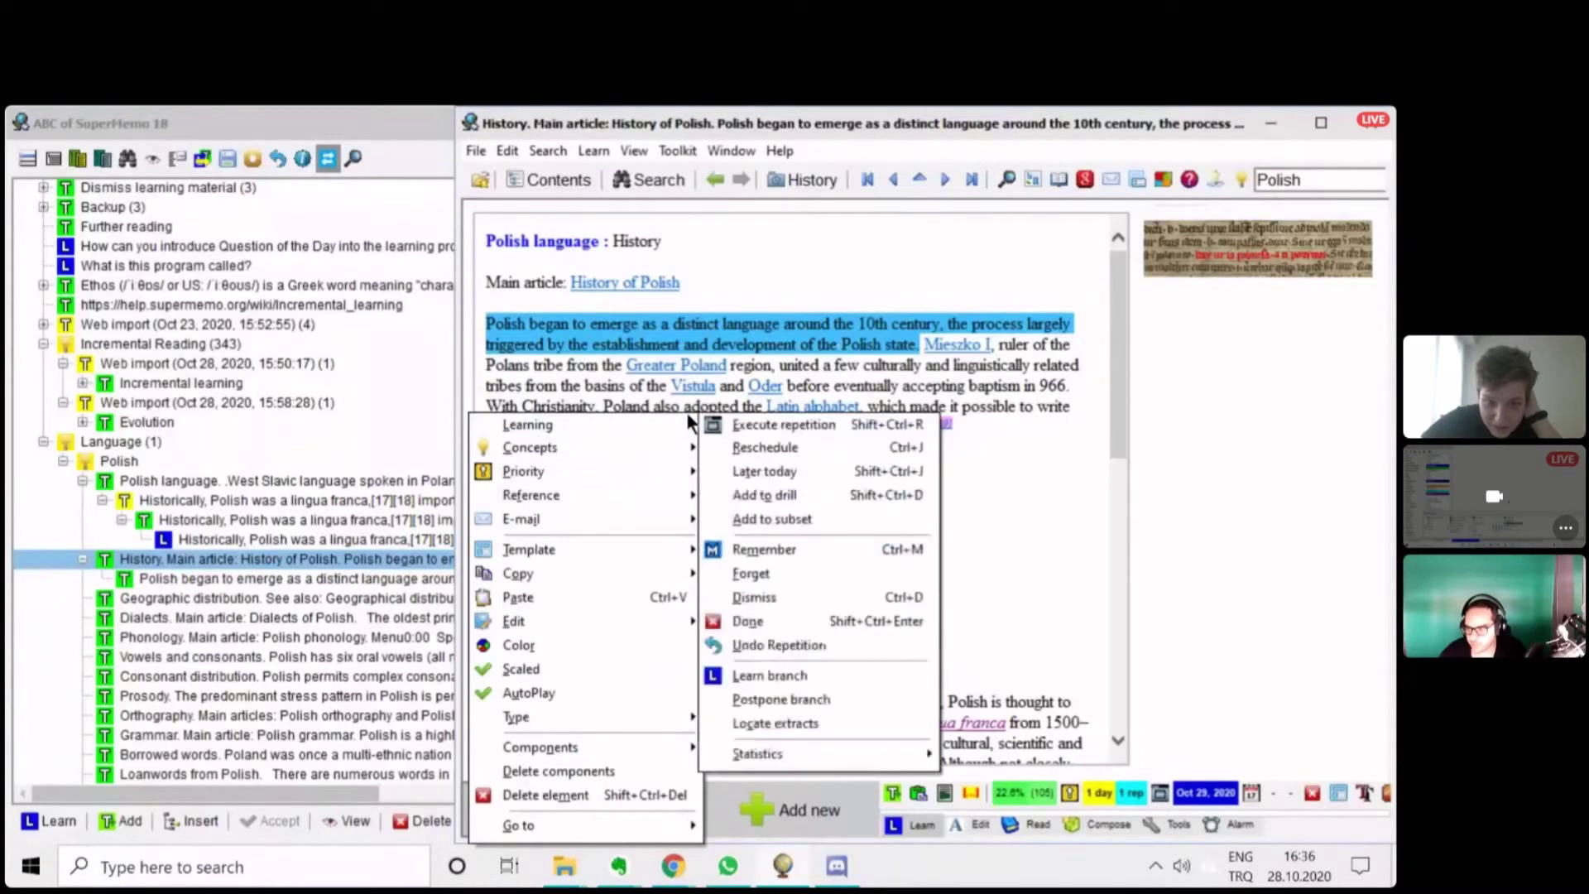
left_click(618, 555)
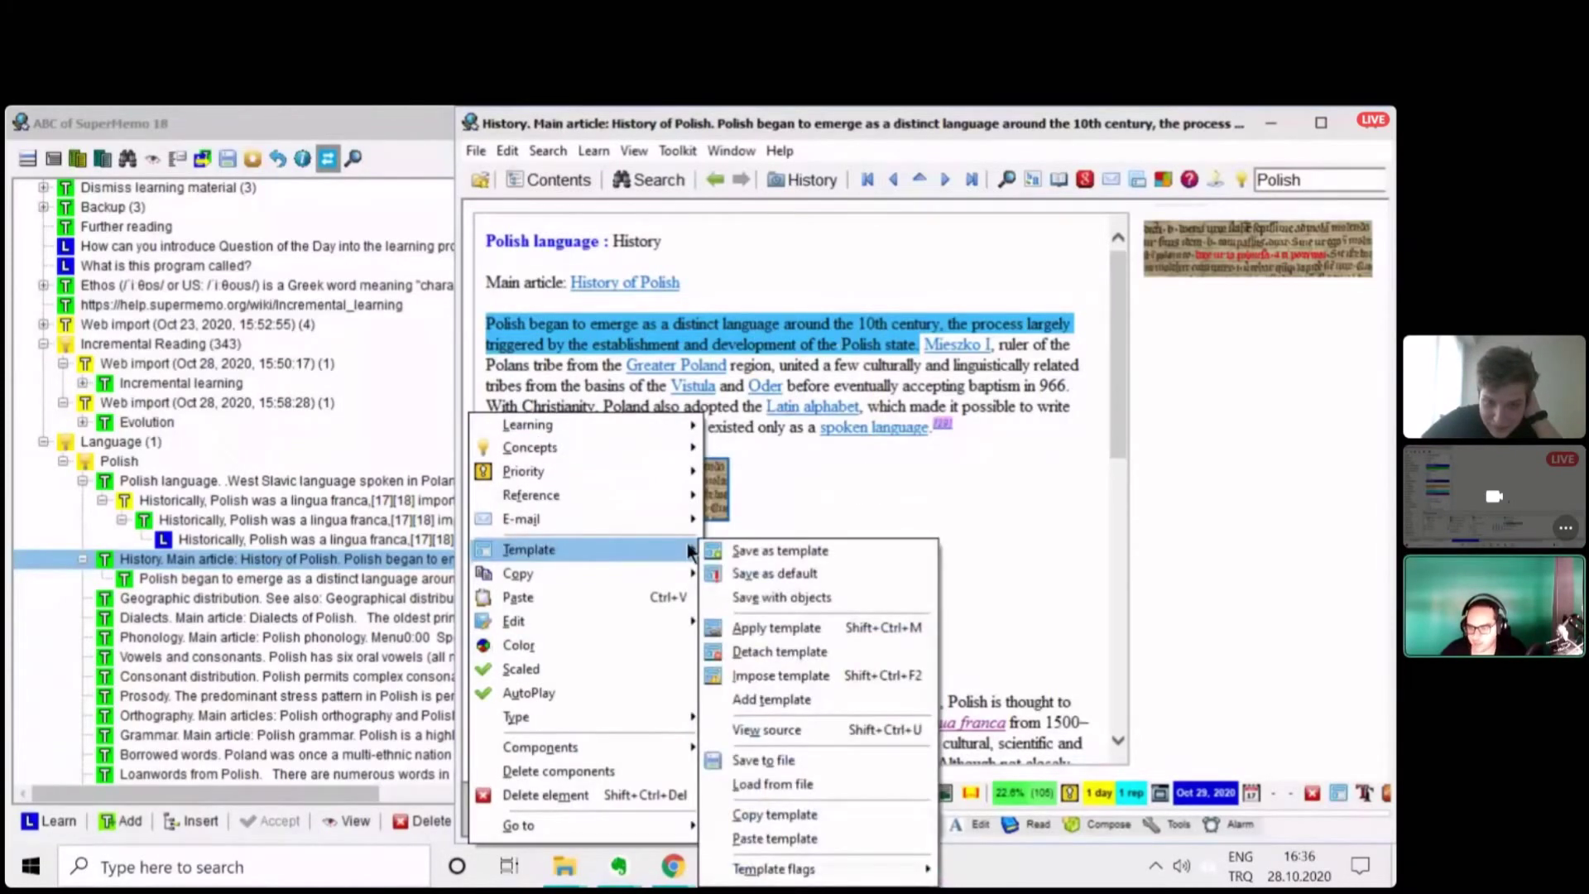
left_click(754, 551)
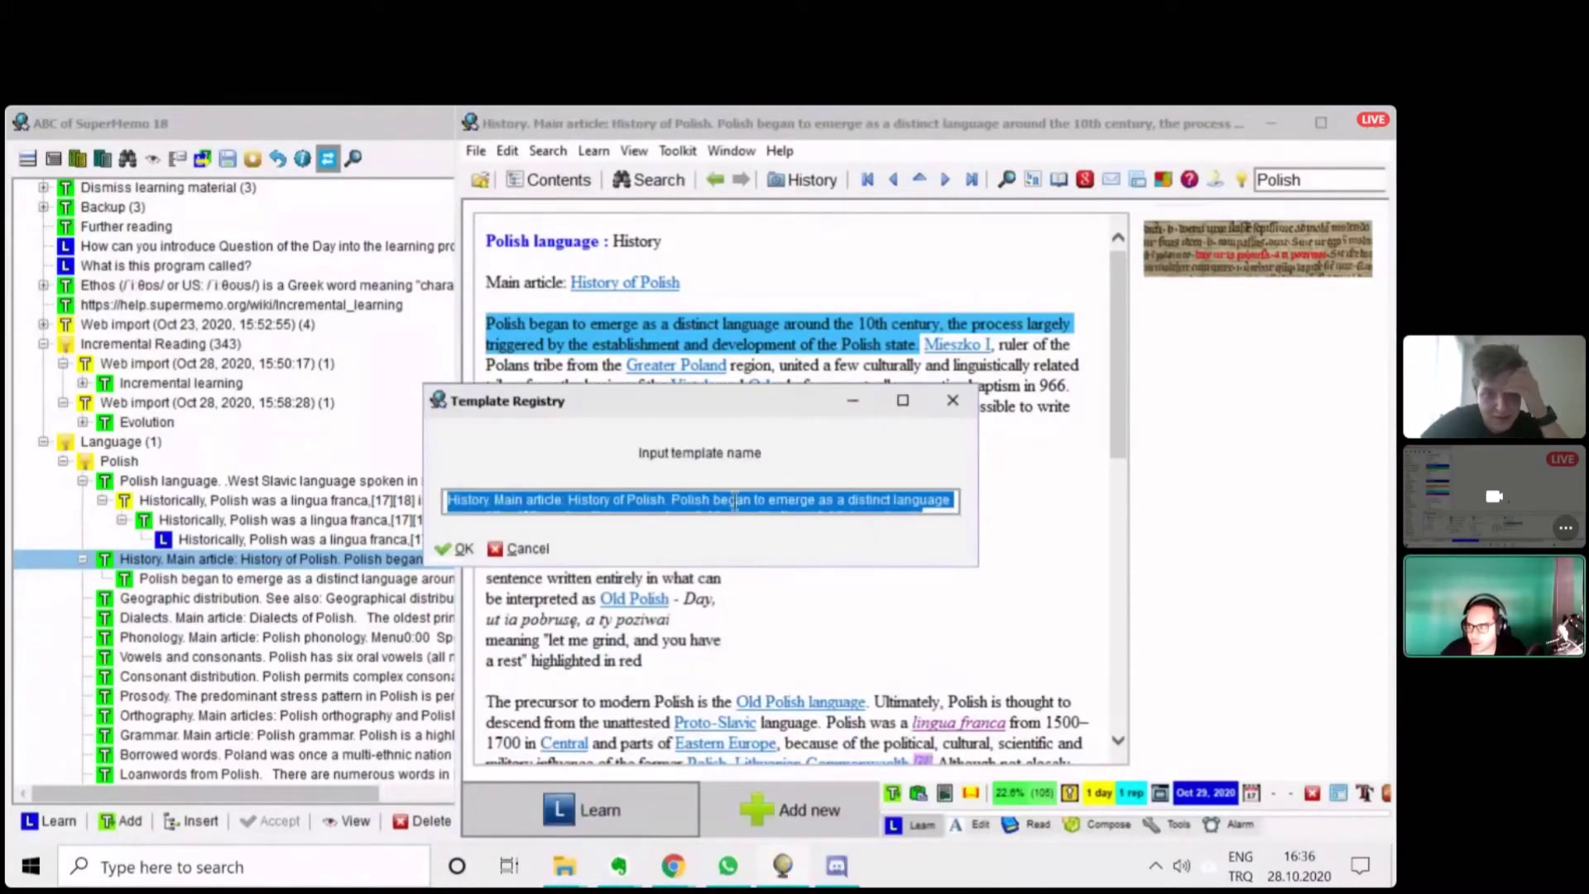
key("BackSpace")
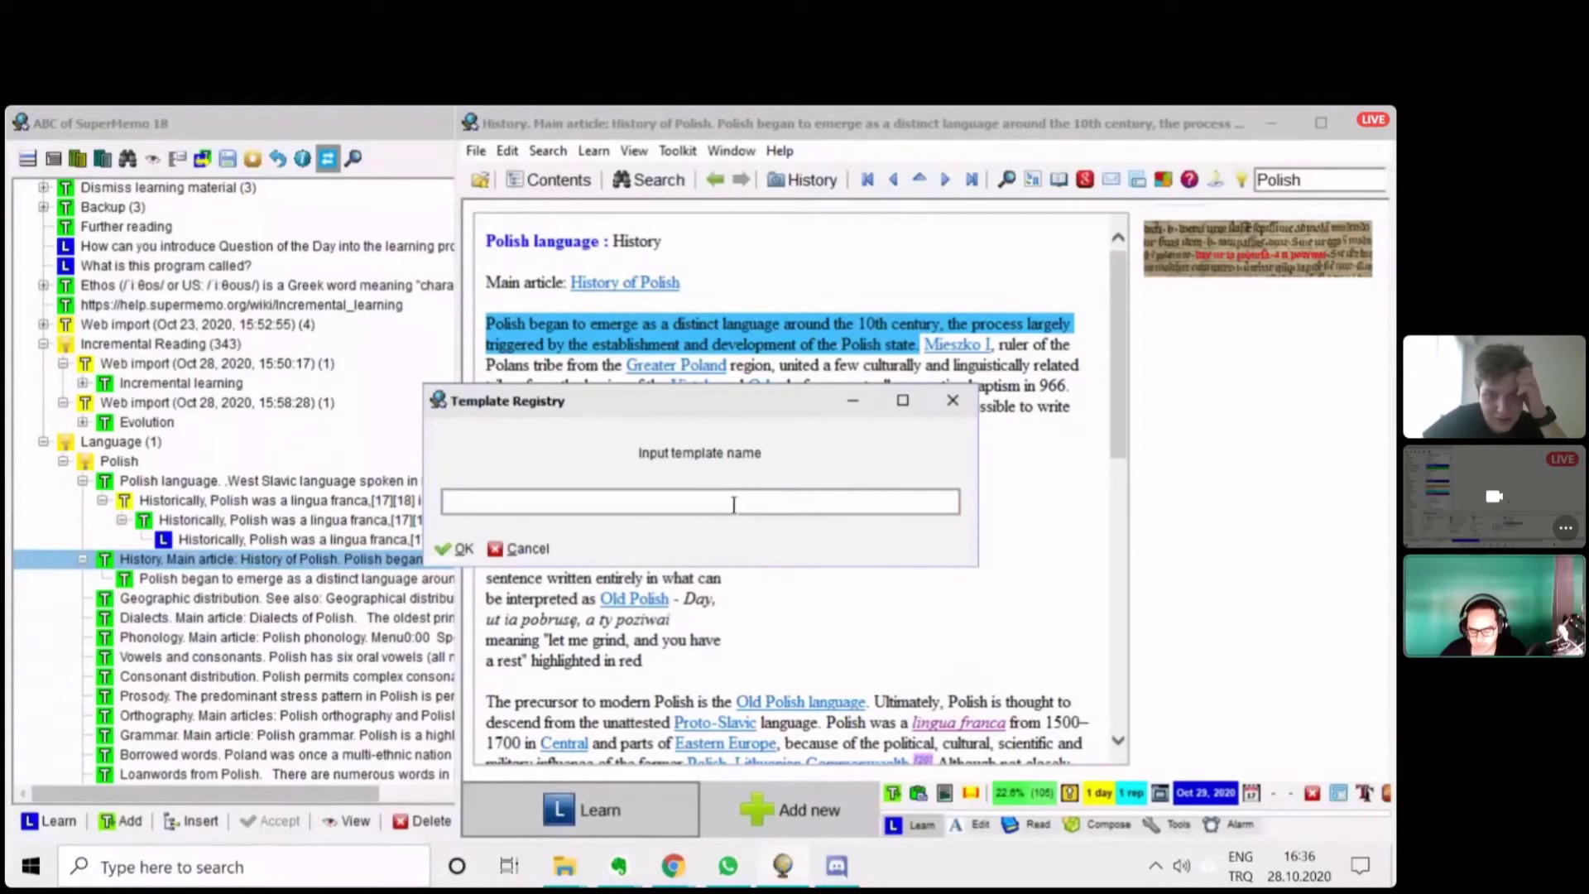
type(",ar")
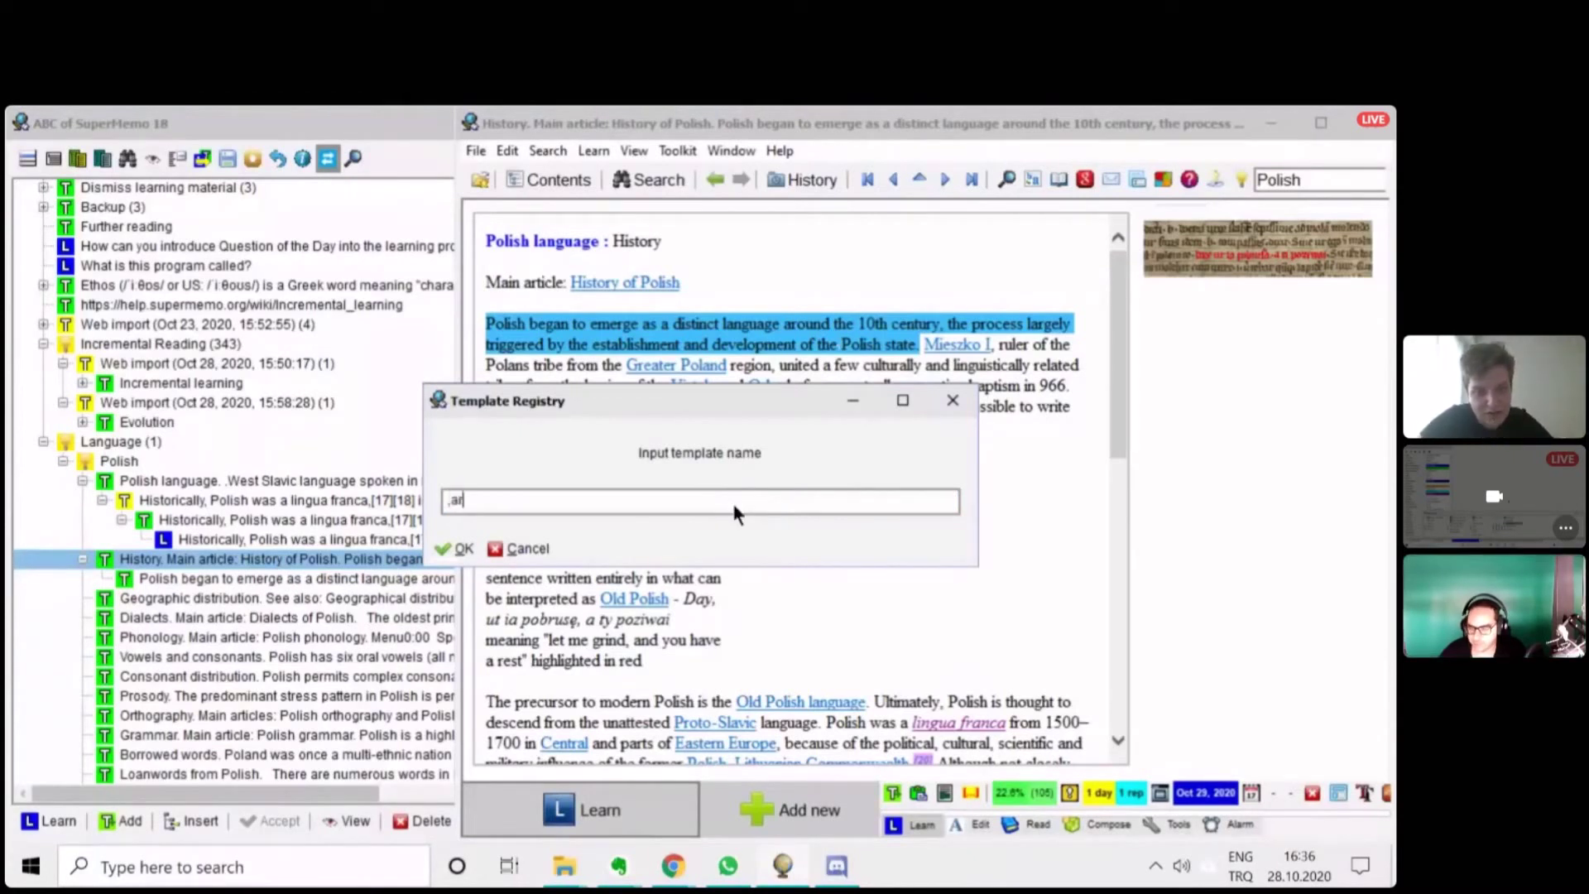
key("BackSpace")
key("BackSpace")
key("BackSpace")
type("Article Picture")
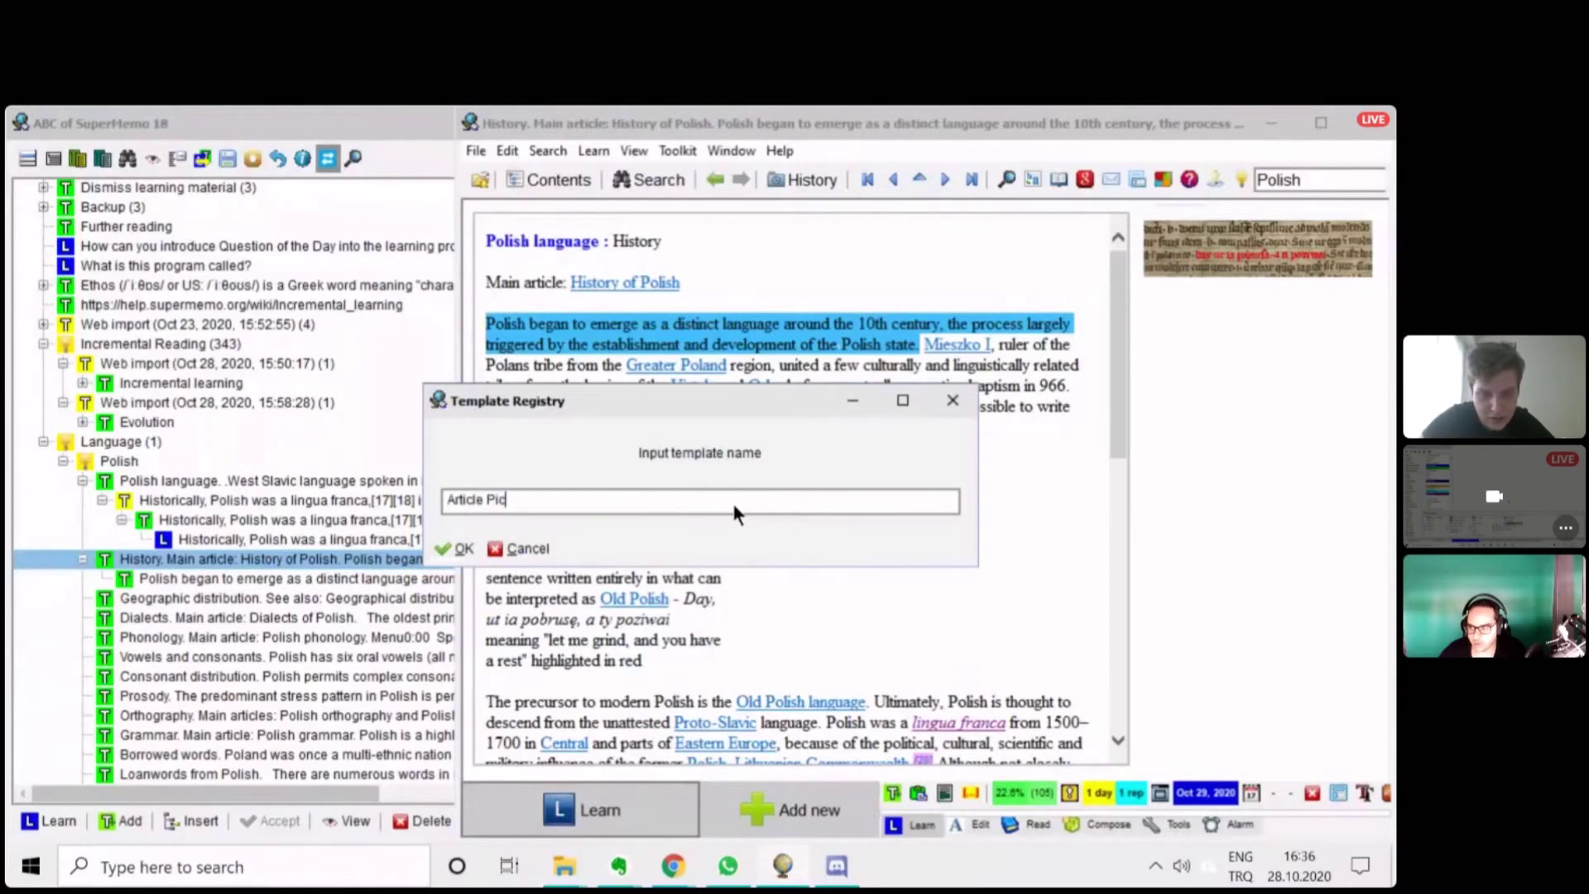
left_click(447, 546)
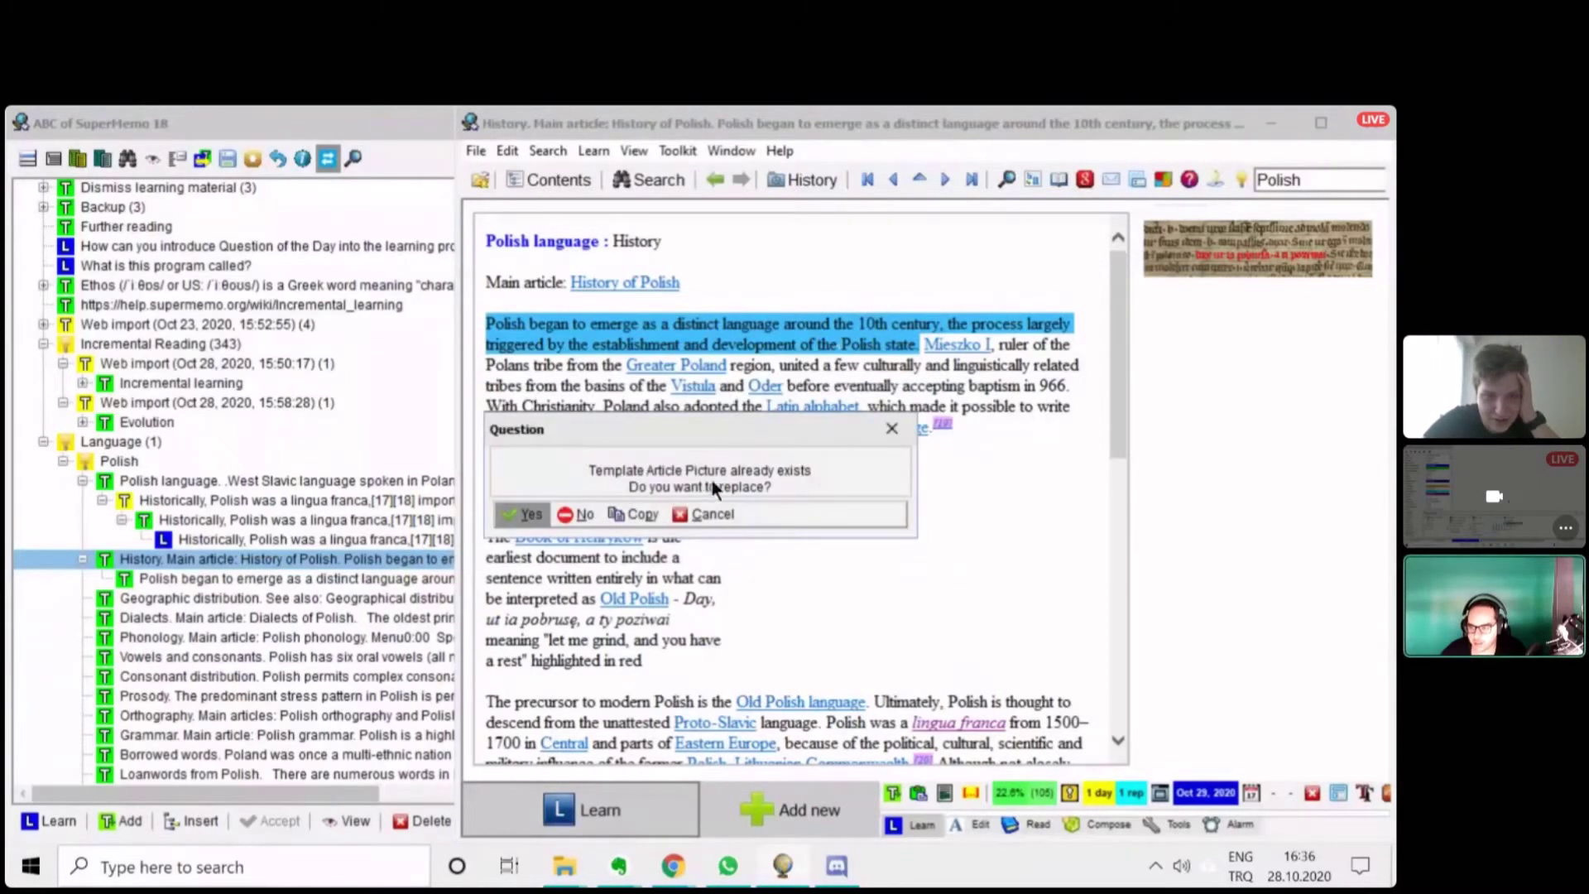
left_click(503, 518)
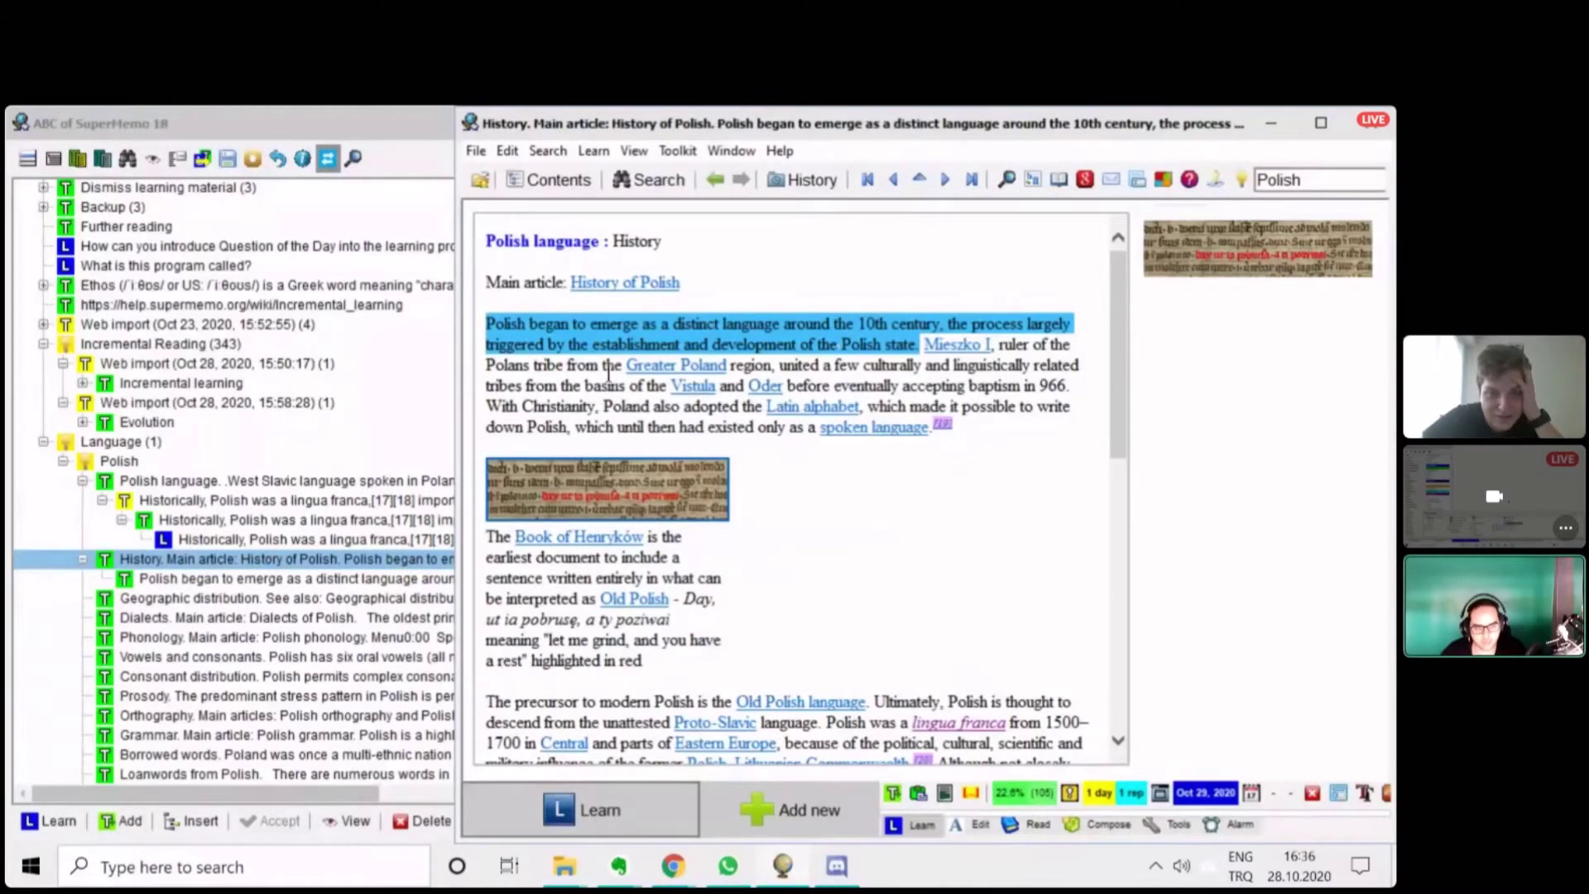
- Open the extract about Polish emerging around the 10th century and delete its Book of Henryków image component
scroll(814, 508, "down", 1)
scroll(811, 497, "up", 1)
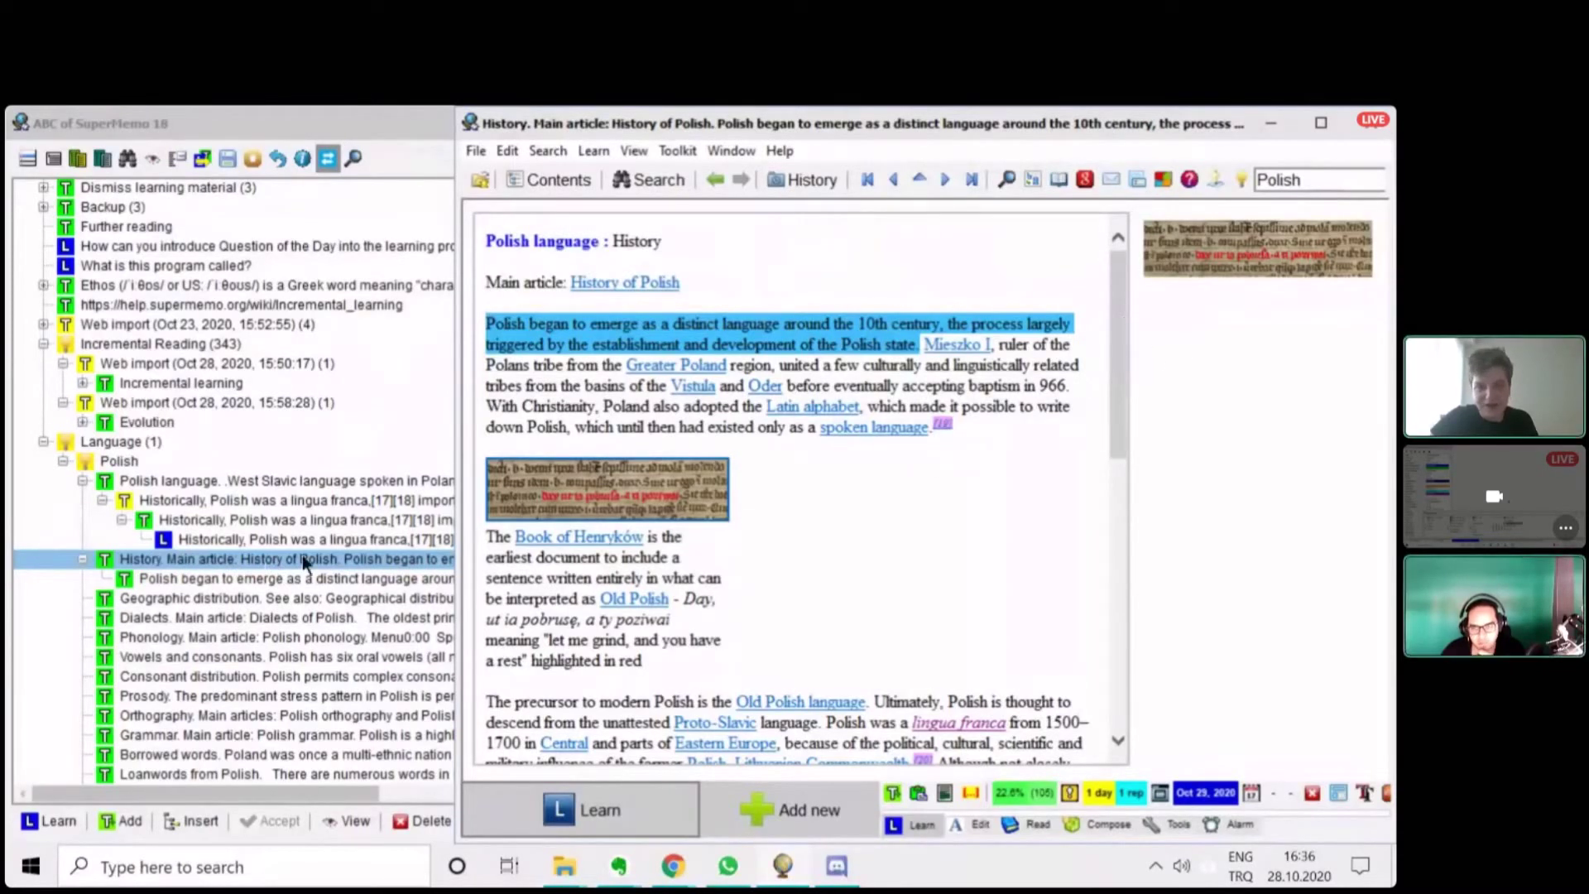
left_click(311, 578)
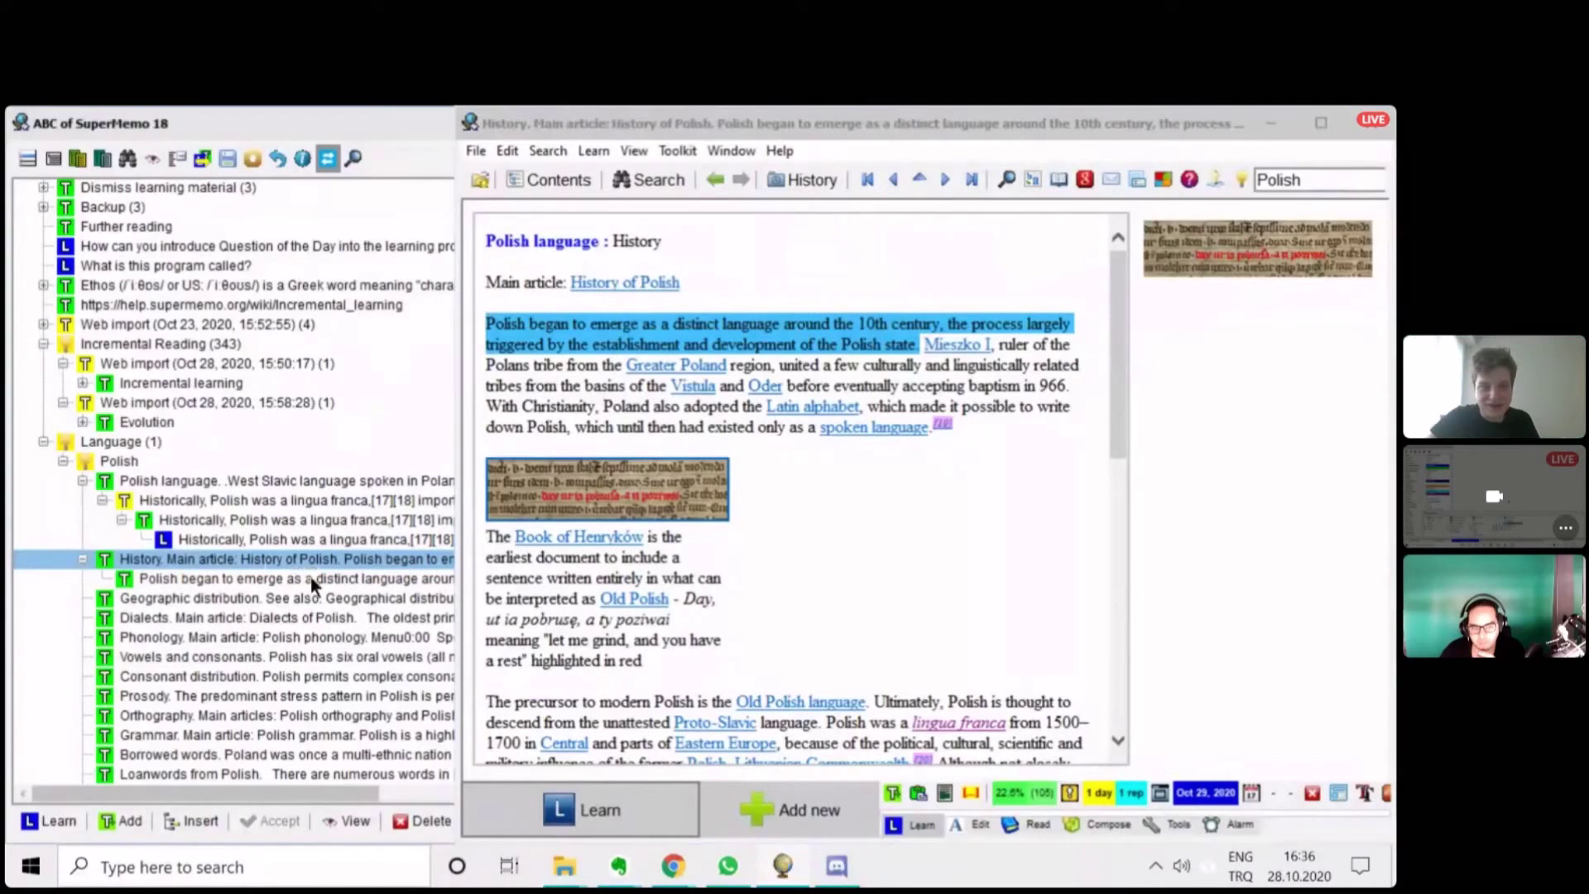
right_click(1301, 226)
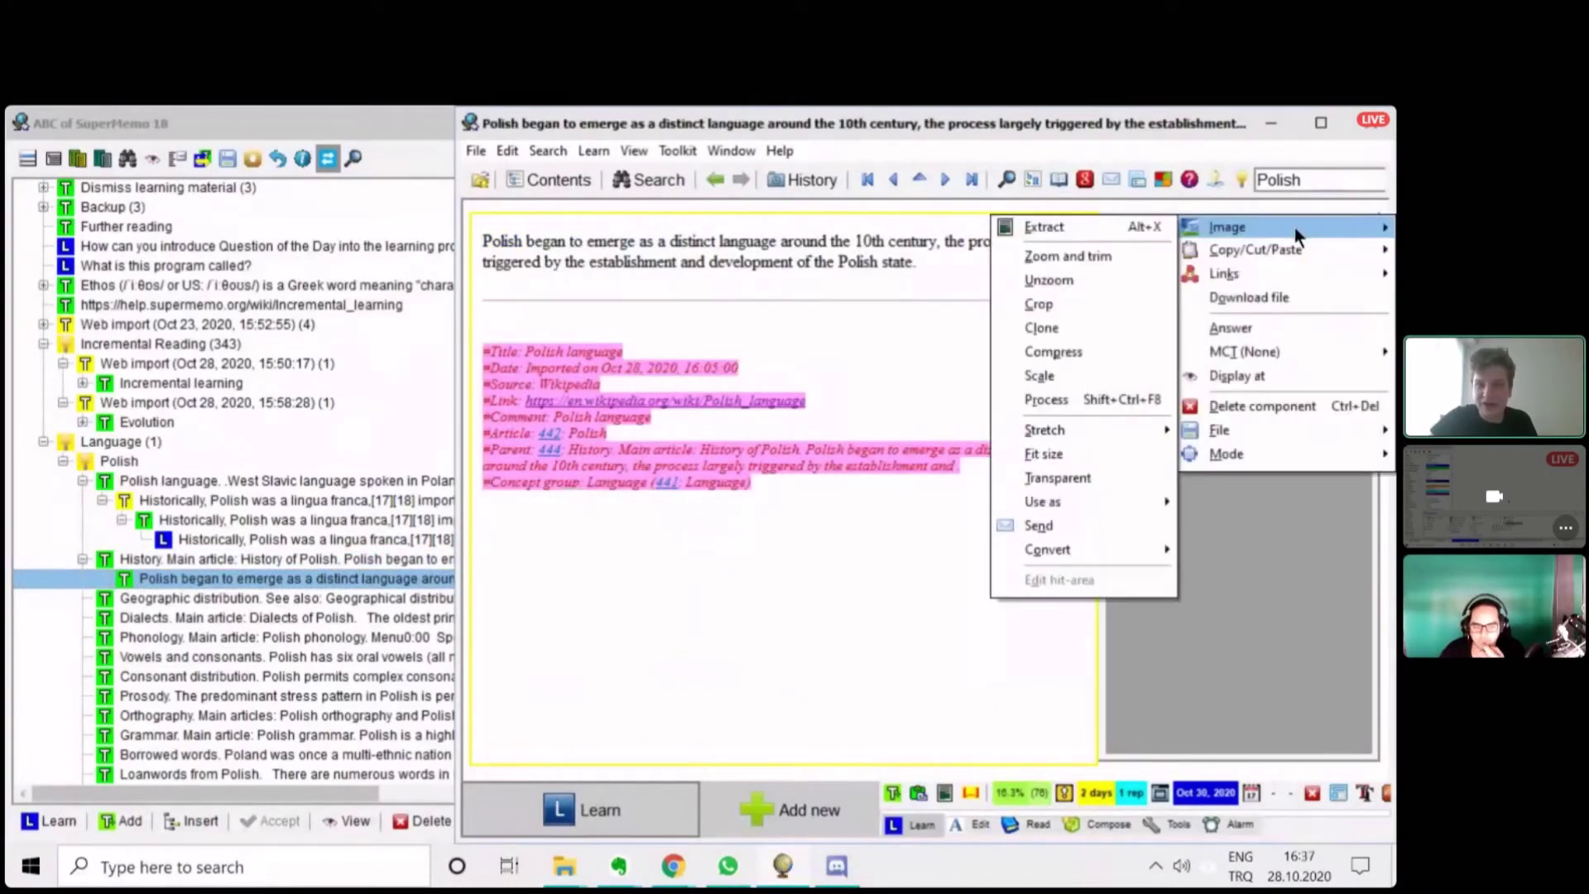
left_click(1273, 407)
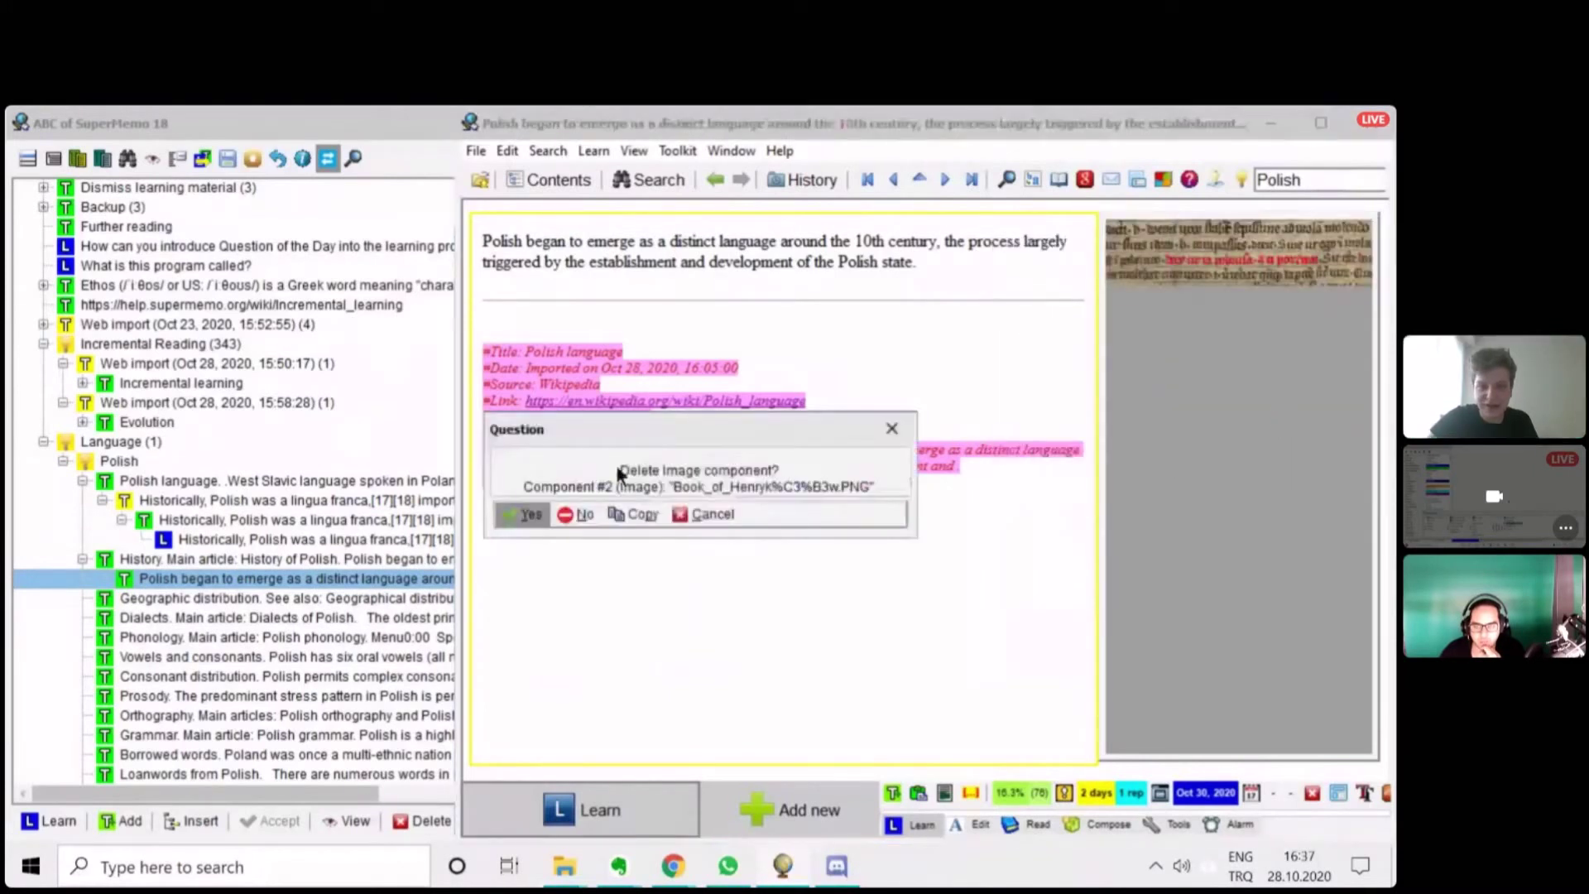
left_click(536, 514)
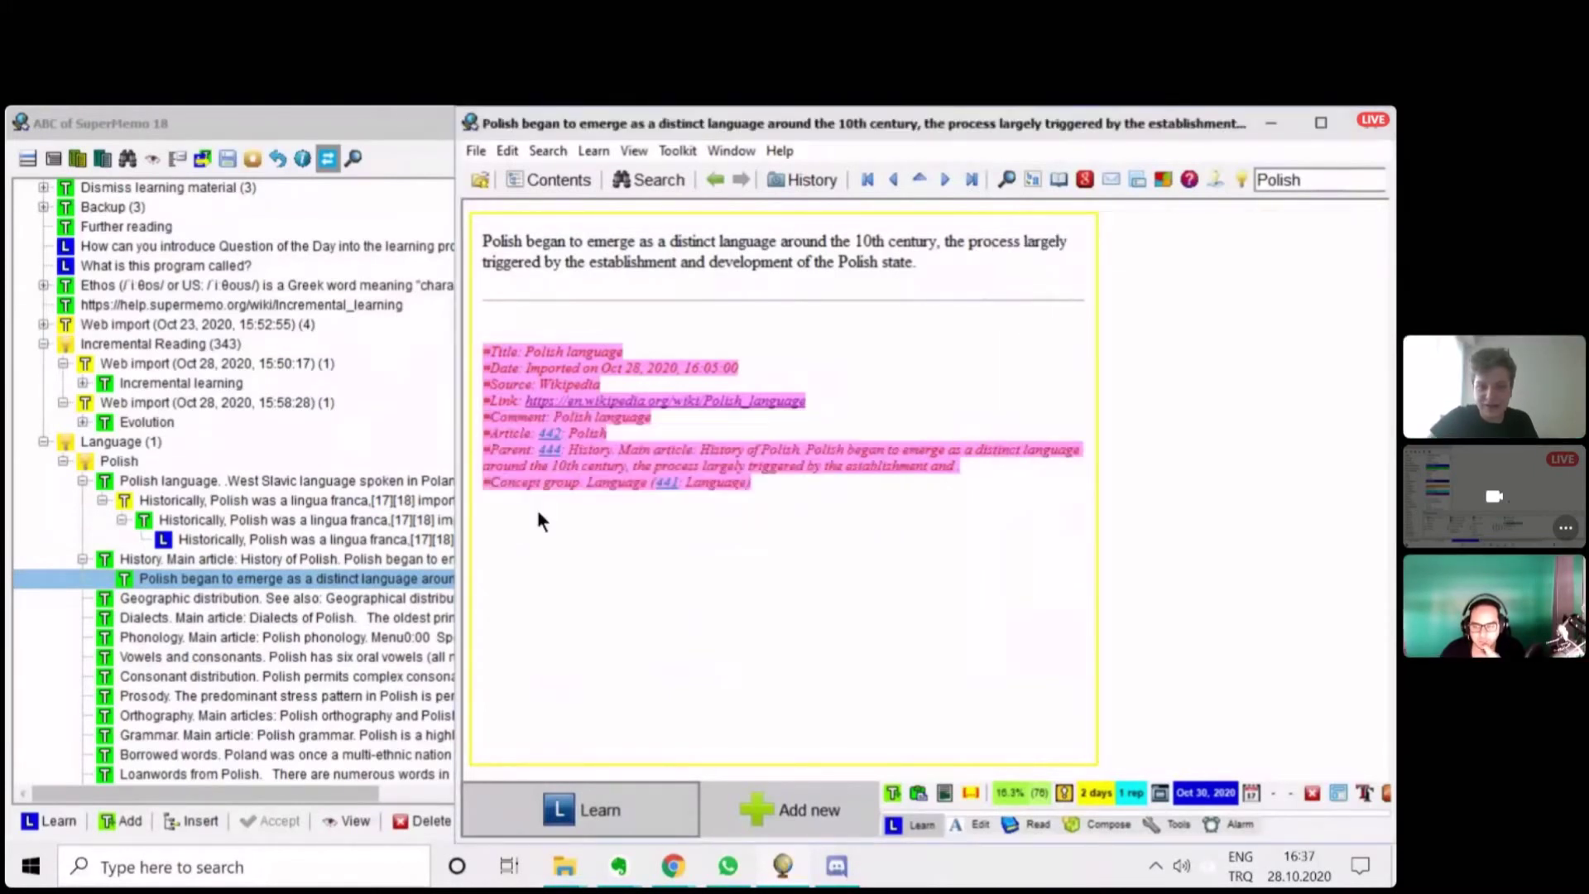
- Reselect the 10th-century extract under the History topic and open its text component for editing
left_click(239, 563)
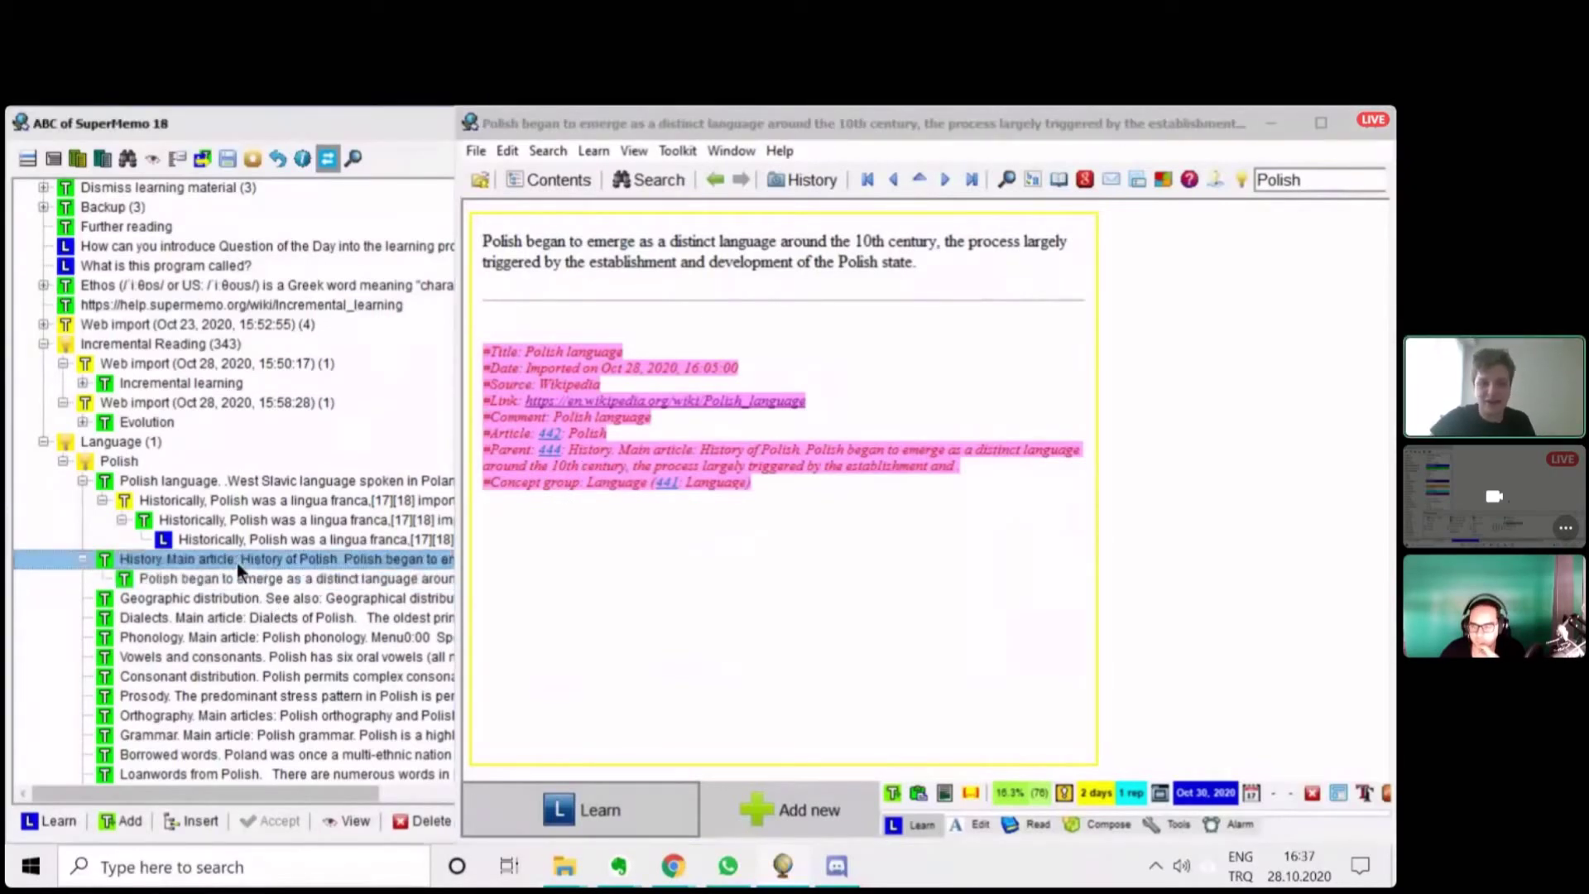
key("Down")
left_click(1094, 344)
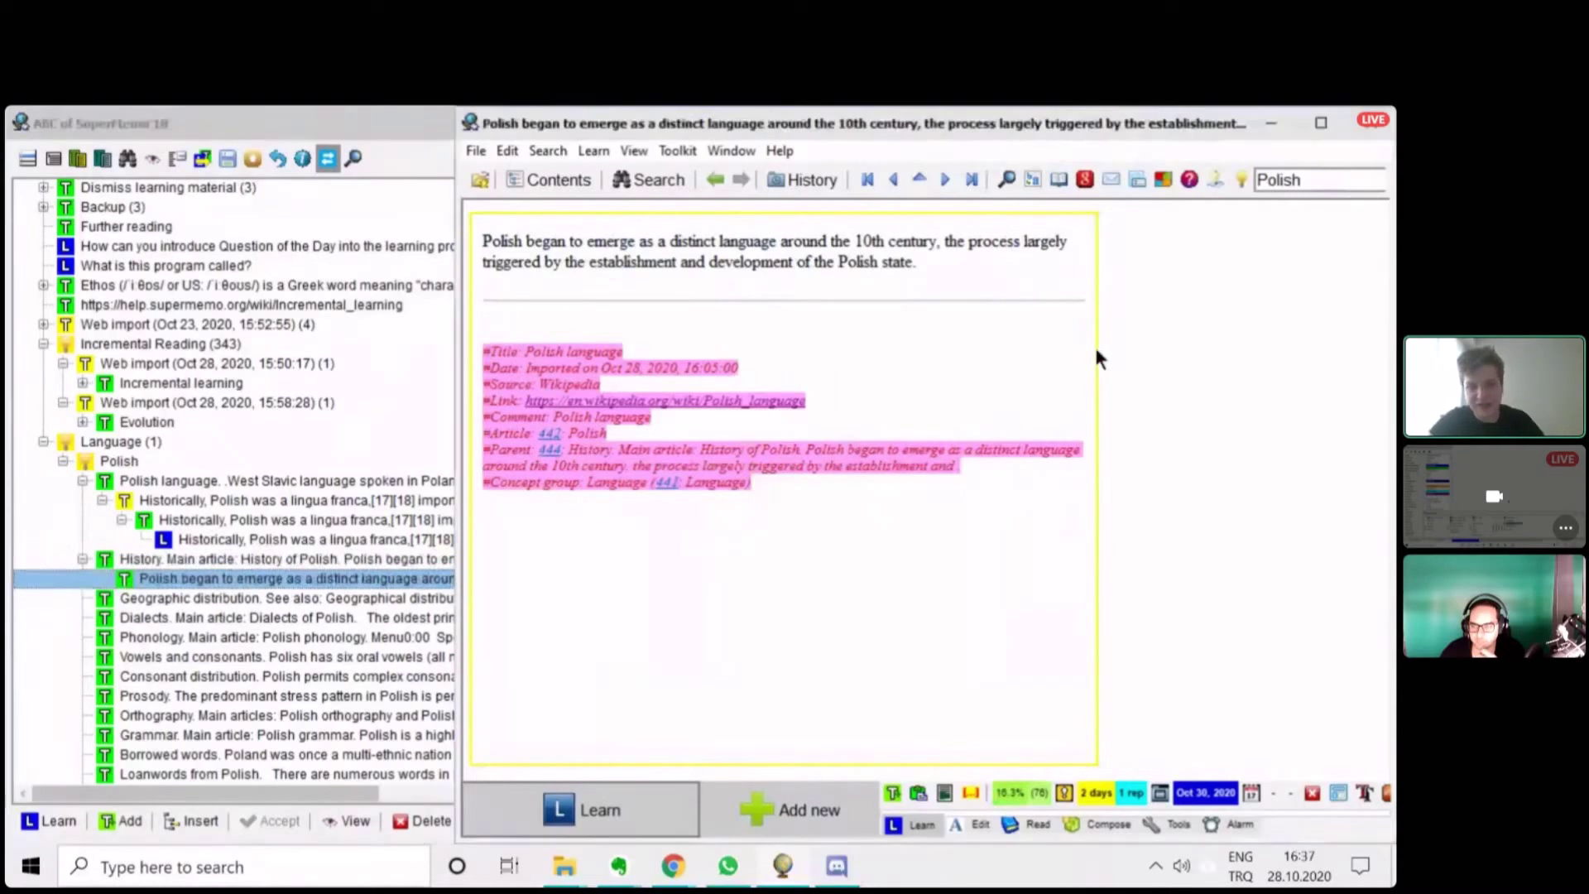
key("Return")
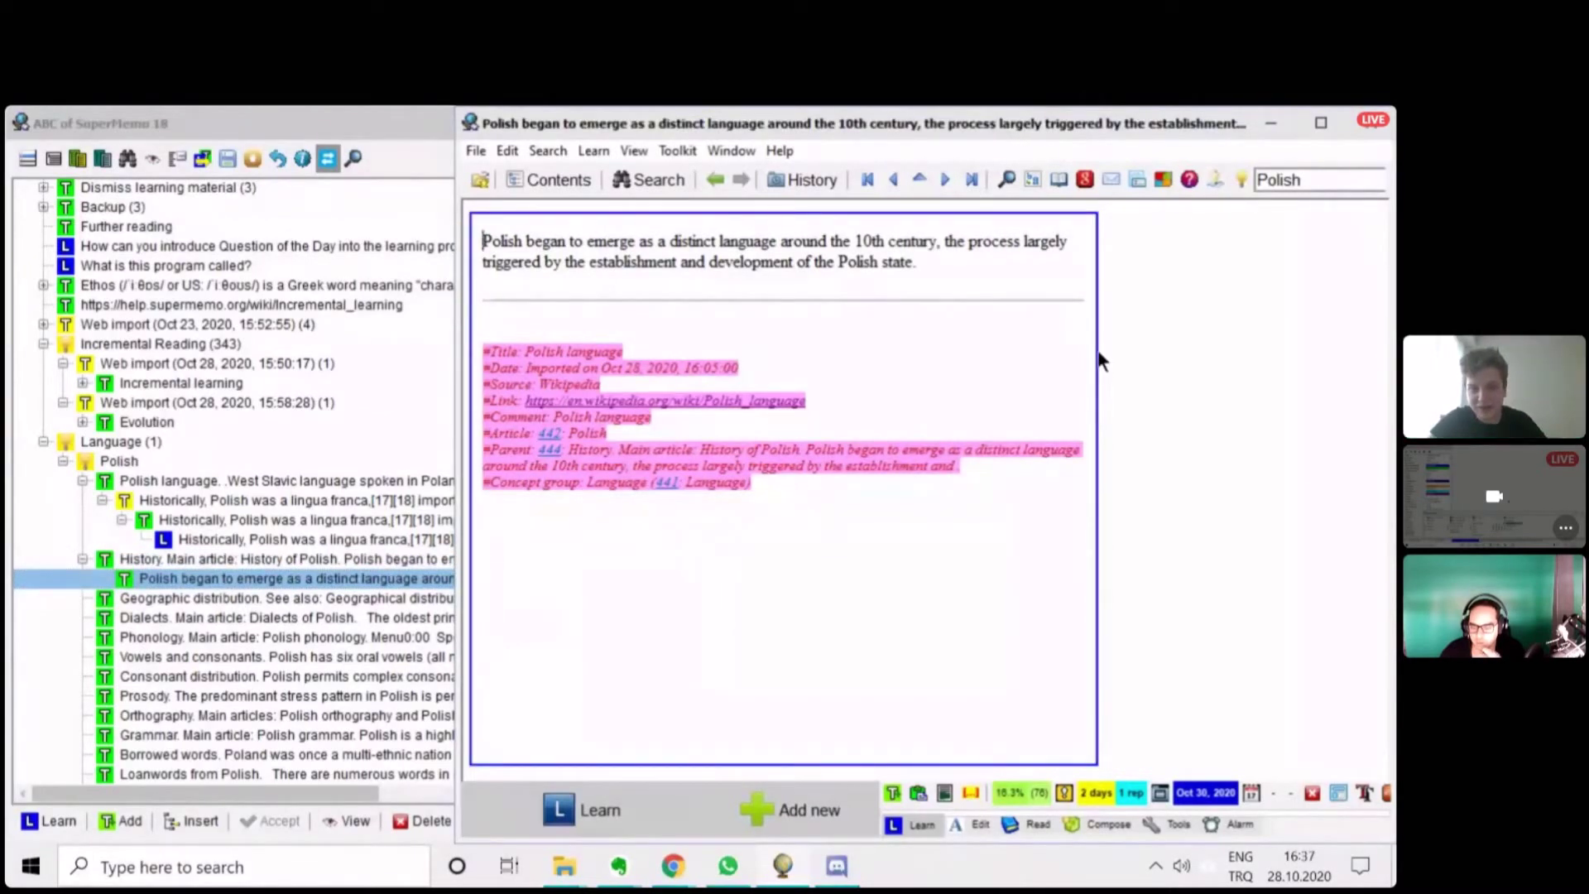